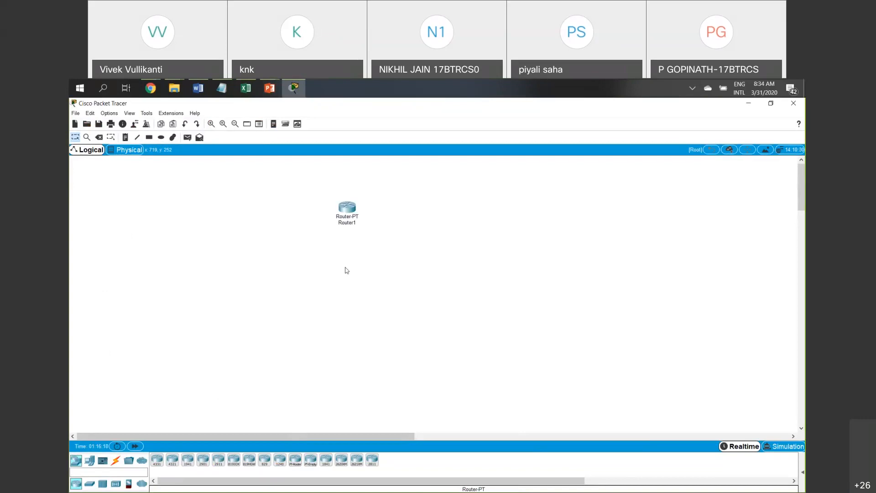
Add a workspace note above the router reading "Quikly review first method to configure DHCP and DNS".
{"action": "left_click", "coordinate": [129, 137]}
{"action": "left_click", "coordinate": [280, 172]}
{"action": "type", "text": "Quikly review tirst me"}
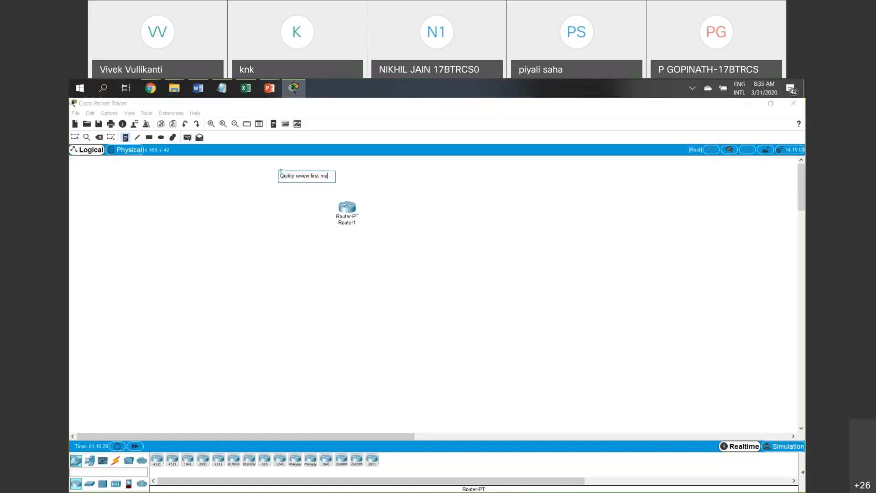
{"action": "type", "text": "hod"}
{"action": "key", "text": "BackSpace"}
{"action": "key", "text": "BackSpace"}
{"action": "key", "text": "BackSpace"}
{"action": "key", "text": "BackSpace"}
{"action": "type", "text": "thod to configure "}
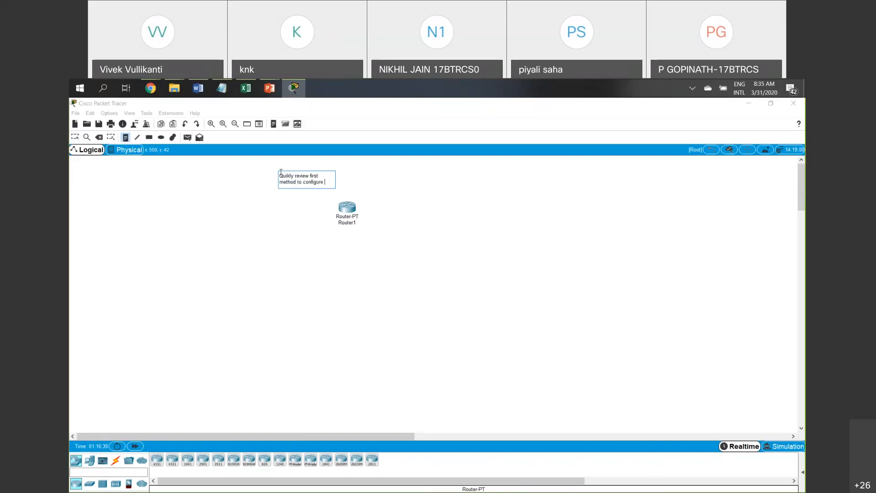
{"action": "type", "text": "DHCP"}
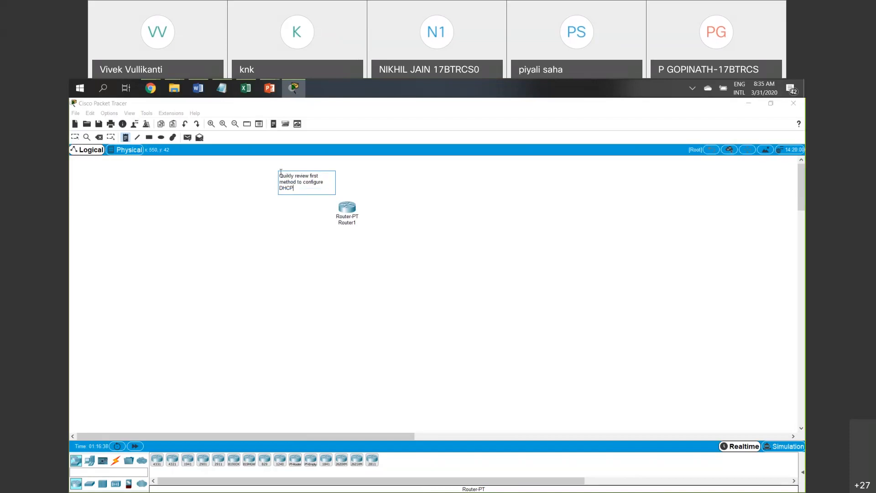
{"action": "type", "text": " and DNS"}
{"action": "left_click", "coordinate": [302, 214]}
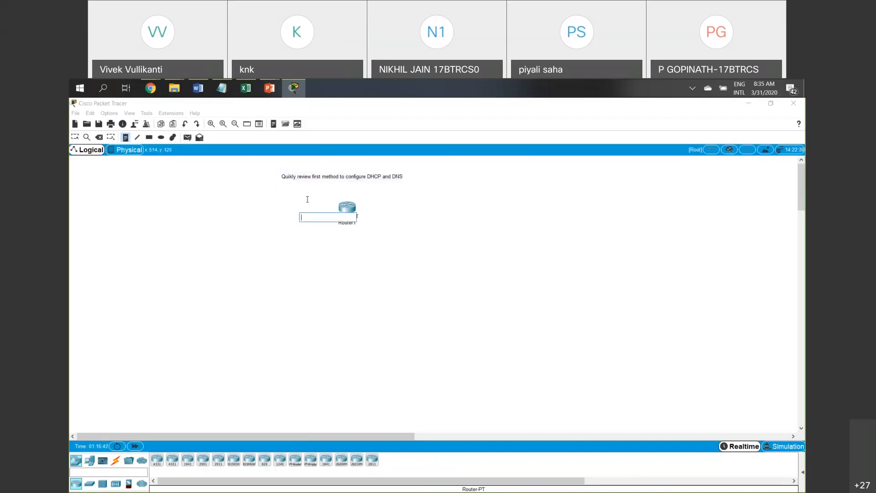
{"action": "key", "text": "Escape"}
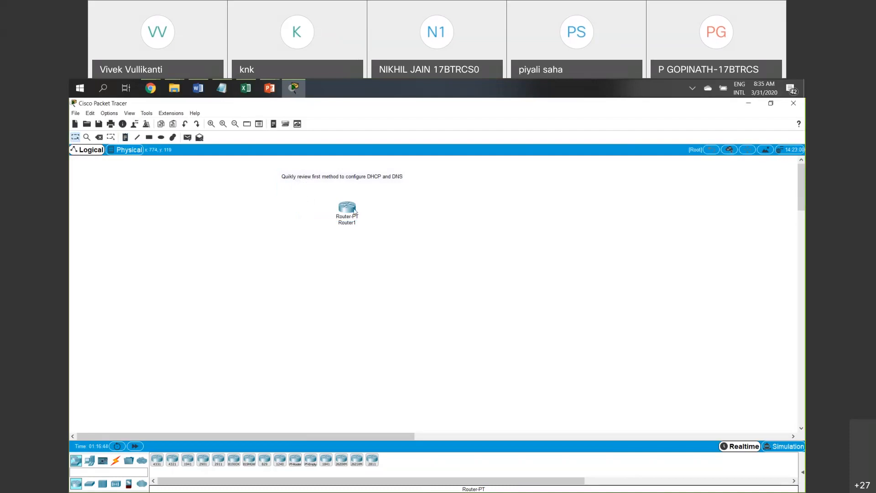
Shift Router1 slightly to the left and place a generic Switch-PT directly below it.
{"action": "left_click_drag", "start_coordinate": [348, 211], "coordinate": [333, 211]}
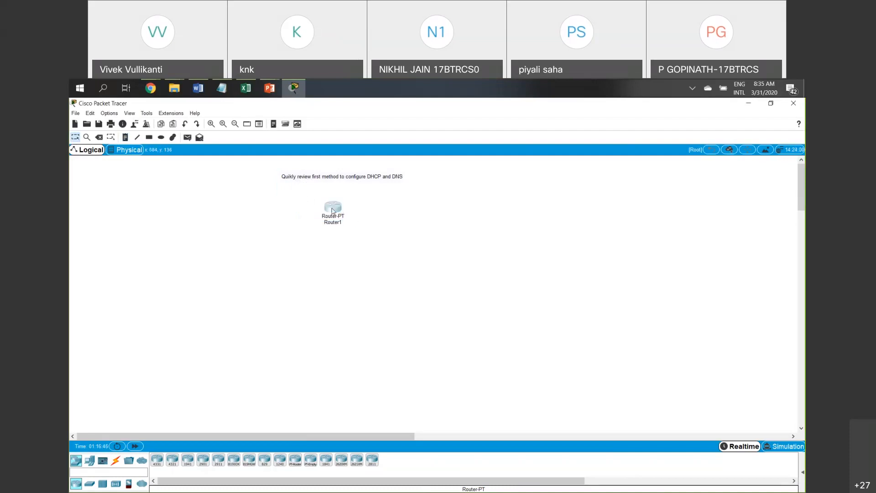
{"action": "mouse_move", "coordinate": [333, 211]}
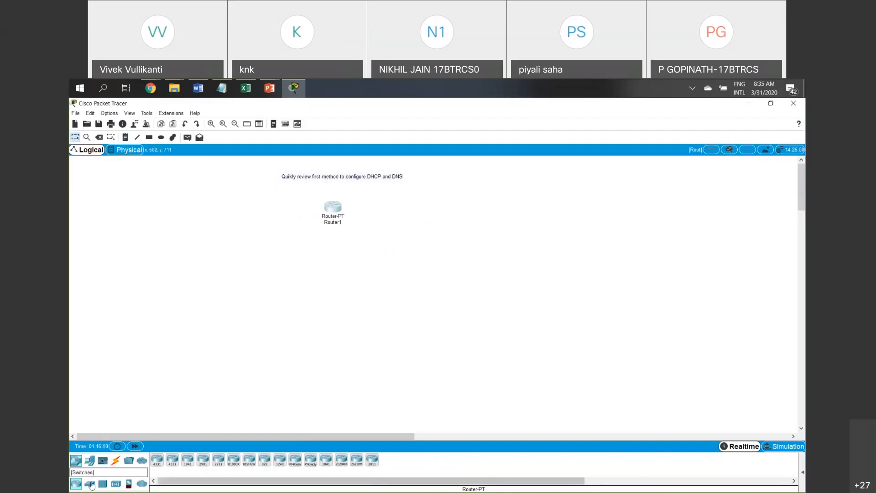
{"action": "left_click", "coordinate": [89, 483]}
{"action": "left_click", "coordinate": [172, 460]}
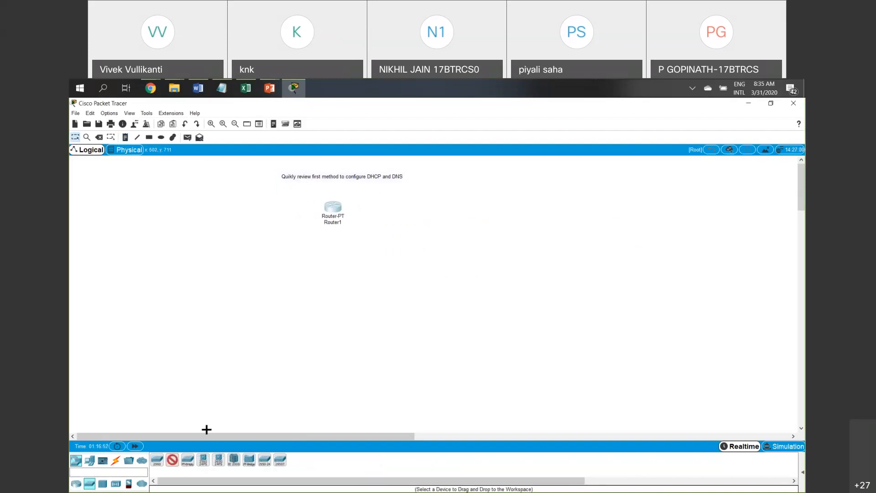
{"action": "left_click", "coordinate": [331, 271]}
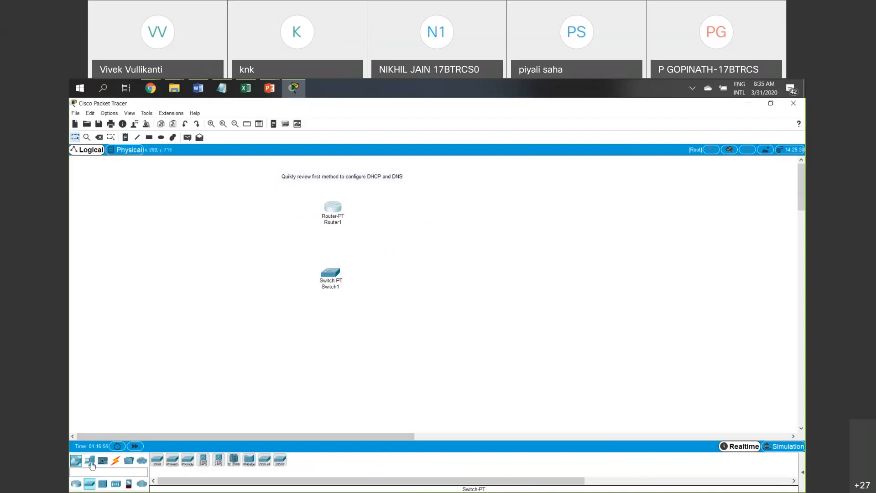
Place two PCs, a laptop and a server in a row below the switch.
{"action": "left_click", "coordinate": [89, 460]}
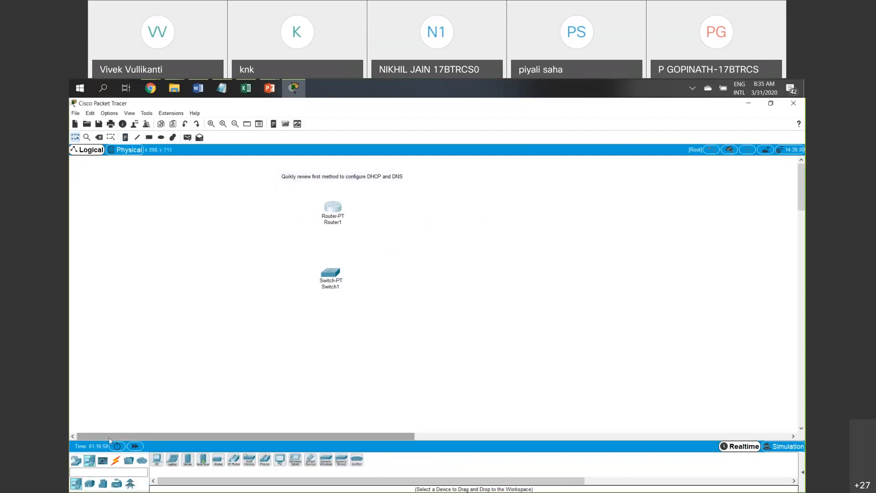
{"action": "left_click", "coordinate": [158, 460]}
{"action": "left_click", "coordinate": [228, 345]}
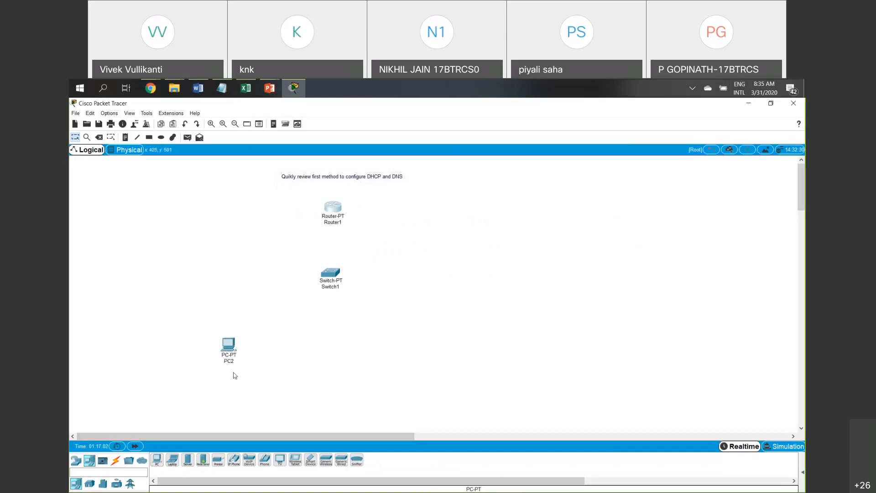
{"action": "left_click", "coordinate": [157, 460]}
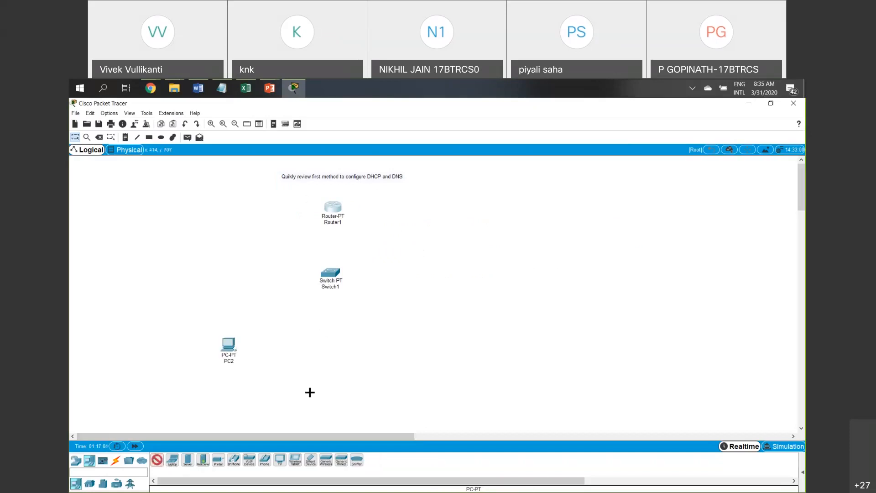
{"action": "left_click", "coordinate": [307, 347]}
{"action": "left_click", "coordinate": [172, 460]}
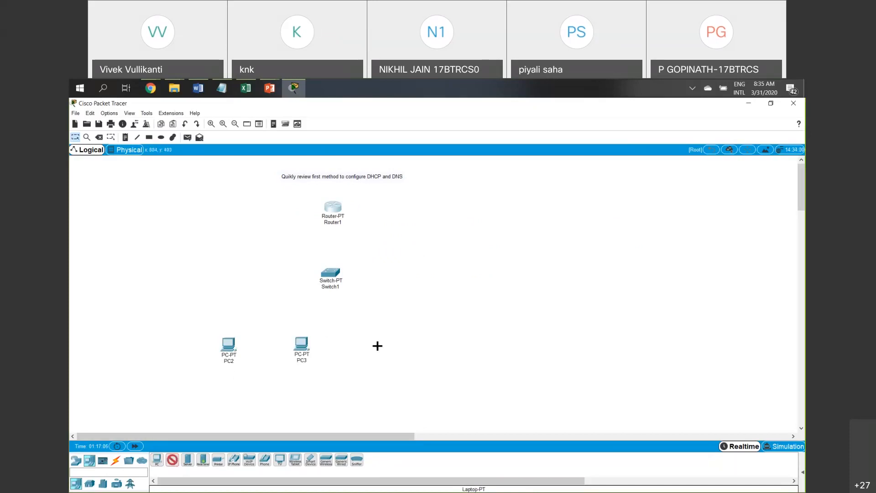
{"action": "left_click", "coordinate": [369, 349]}
{"action": "left_click", "coordinate": [188, 460]}
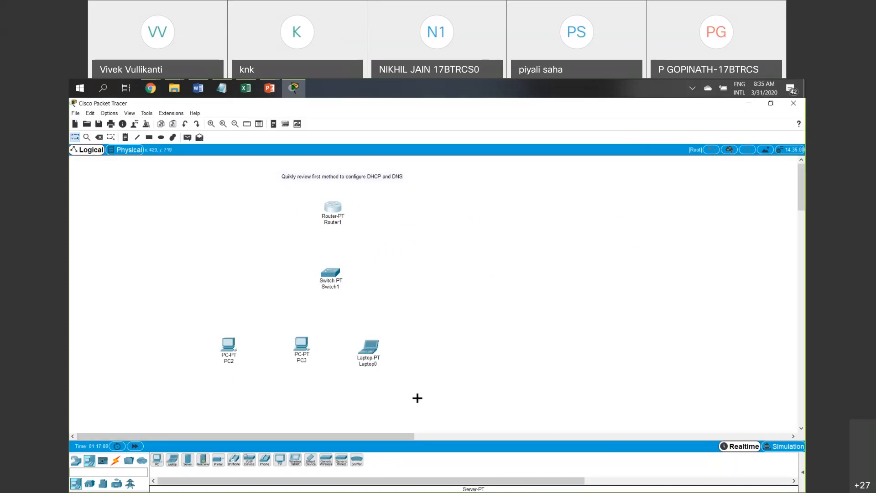
{"action": "left_click", "coordinate": [445, 346]}
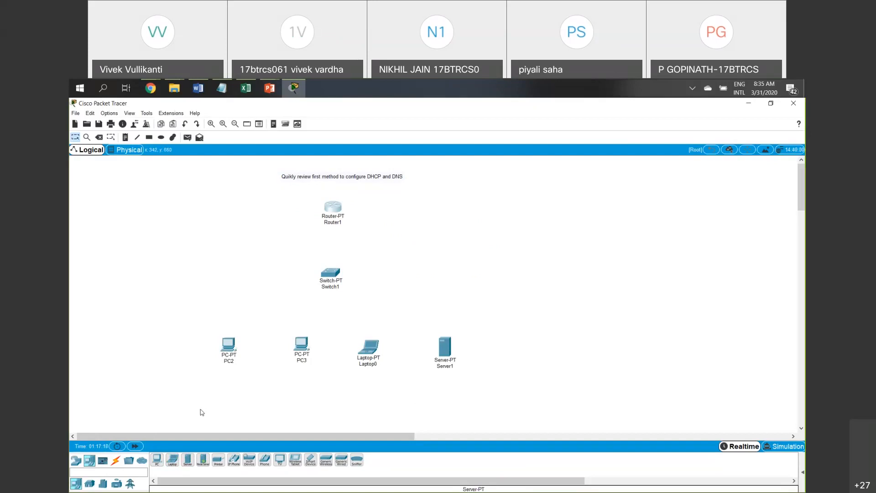
Connect both PCs, the laptop and the server to the switch using the automatically chosen connection type.
{"action": "left_click", "coordinate": [116, 460]}
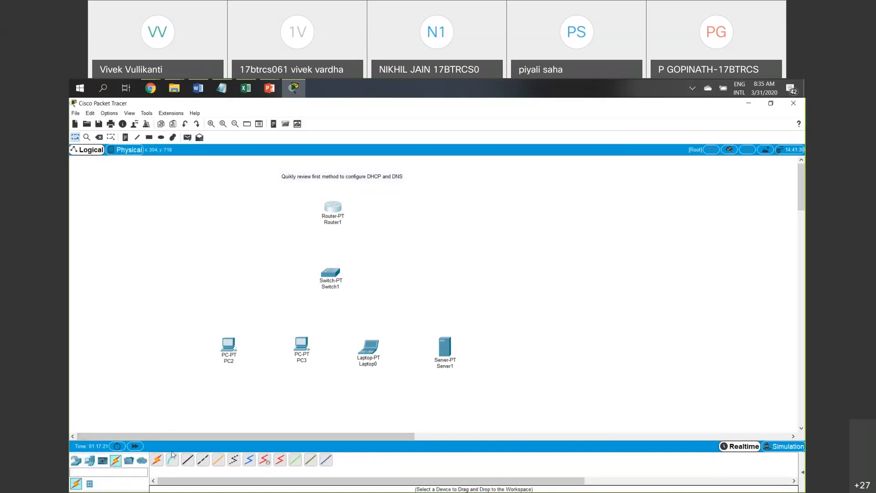
{"action": "left_click", "coordinate": [157, 461]}
{"action": "left_click", "coordinate": [229, 344]}
{"action": "left_click", "coordinate": [330, 282]}
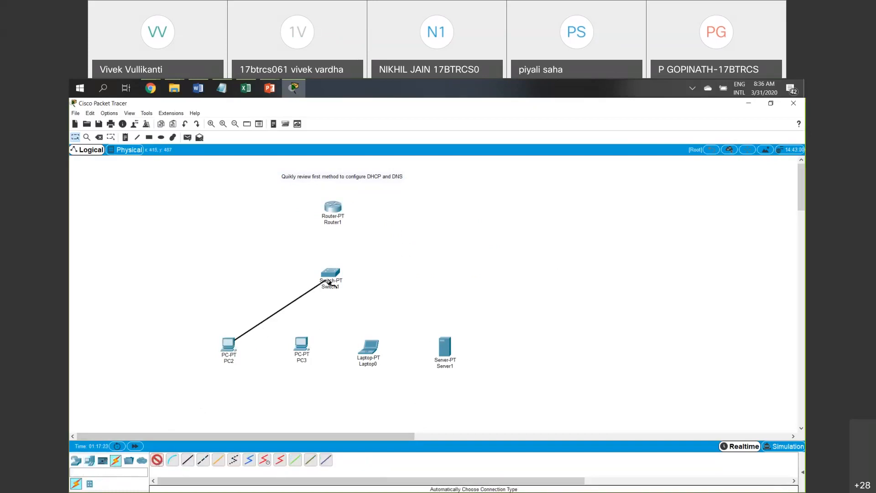
{"action": "left_click", "coordinate": [301, 344]}
{"action": "left_click", "coordinate": [329, 277]}
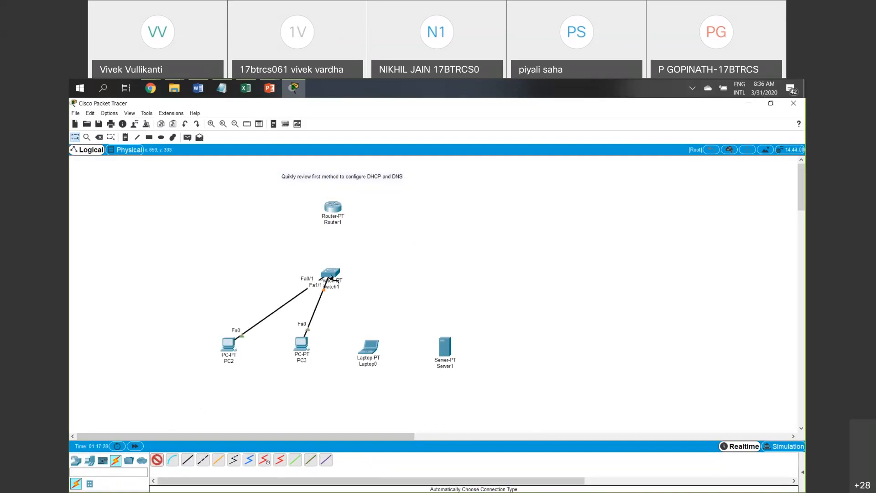
{"action": "left_click", "coordinate": [366, 355]}
{"action": "left_click", "coordinate": [331, 273]}
{"action": "left_click", "coordinate": [444, 347]}
{"action": "left_click", "coordinate": [339, 275]}
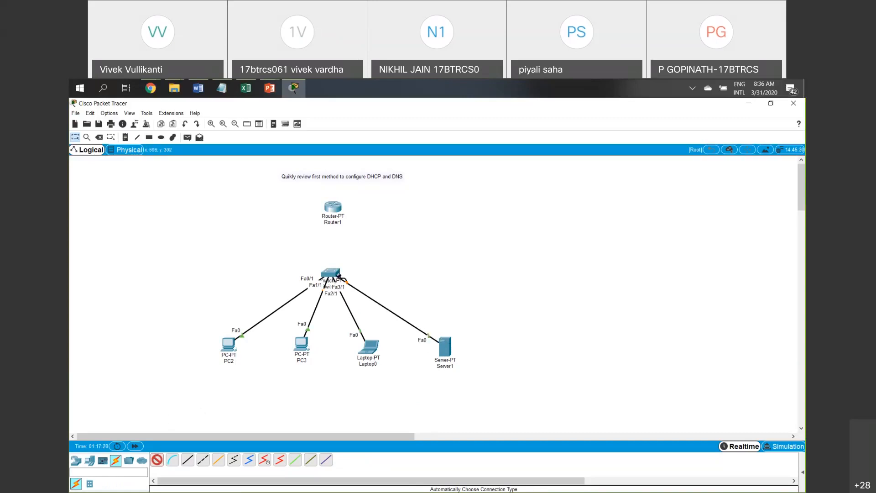
Connect Router1 to the switch with the automatically chosen cable and end the cabling.
{"action": "left_click", "coordinate": [340, 215]}
{"action": "left_click", "coordinate": [346, 273]}
{"action": "key", "text": "Escape"}
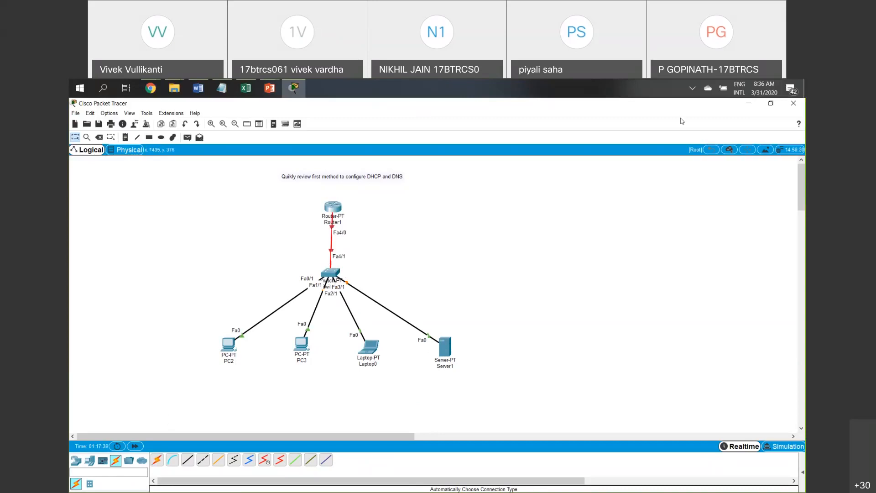
Rename the server's display label to "DHCP & DNS".
{"action": "left_click", "coordinate": [628, 112]}
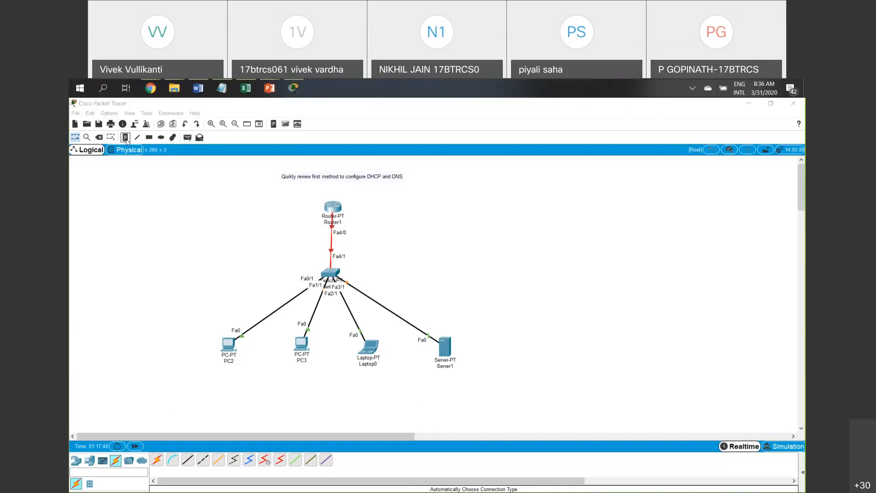
{"action": "left_click", "coordinate": [472, 388]}
{"action": "left_click_drag", "start_coordinate": [471, 384], "coordinate": [431, 319]}
{"action": "left_click", "coordinate": [452, 366]}
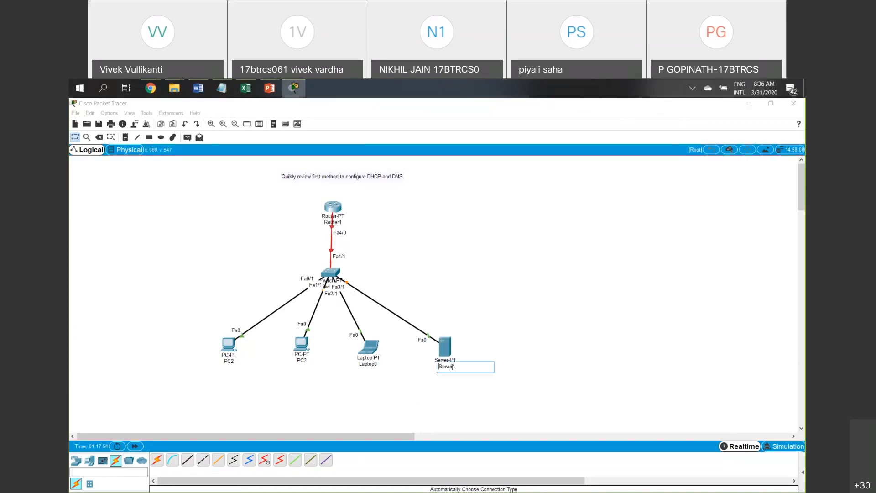
{"action": "key", "text": "ctrl+a"}
{"action": "type", "text": "DHCP & DNS"}
{"action": "key", "text": "Return"}
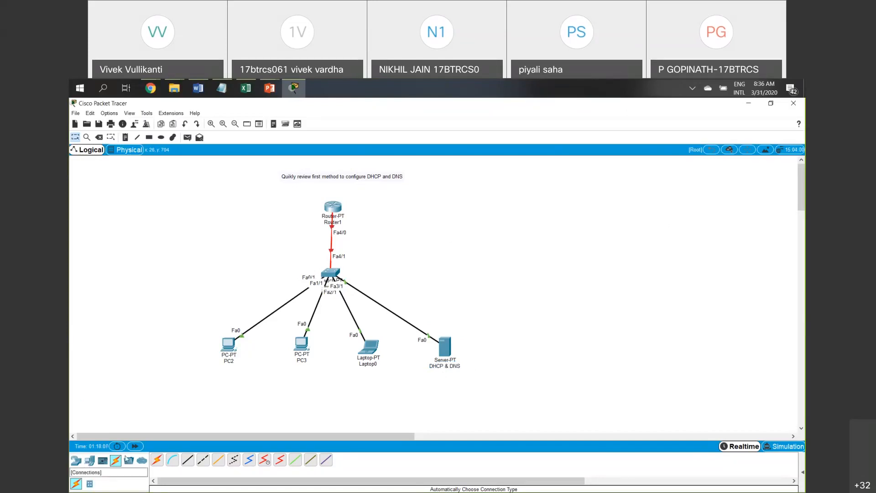
Add a note with the address 192.168.1.1 and position it to the left of Router1.
{"action": "left_click", "coordinate": [125, 137]}
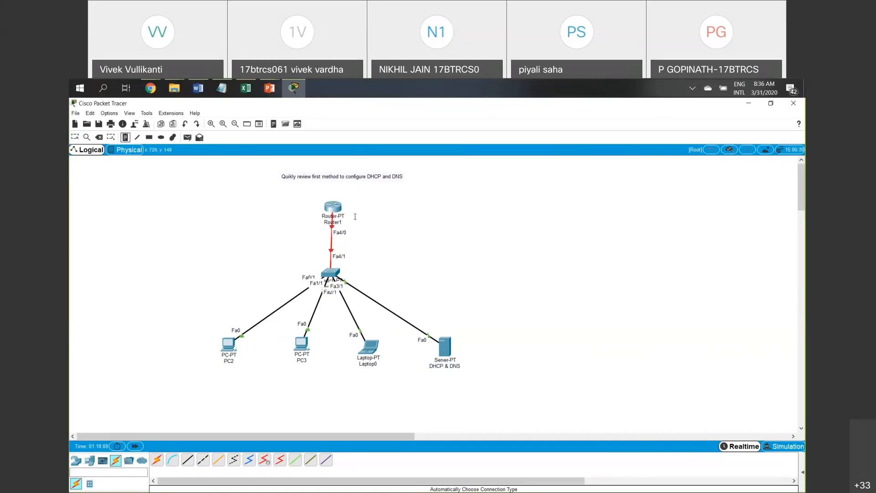
{"action": "left_click", "coordinate": [352, 221]}
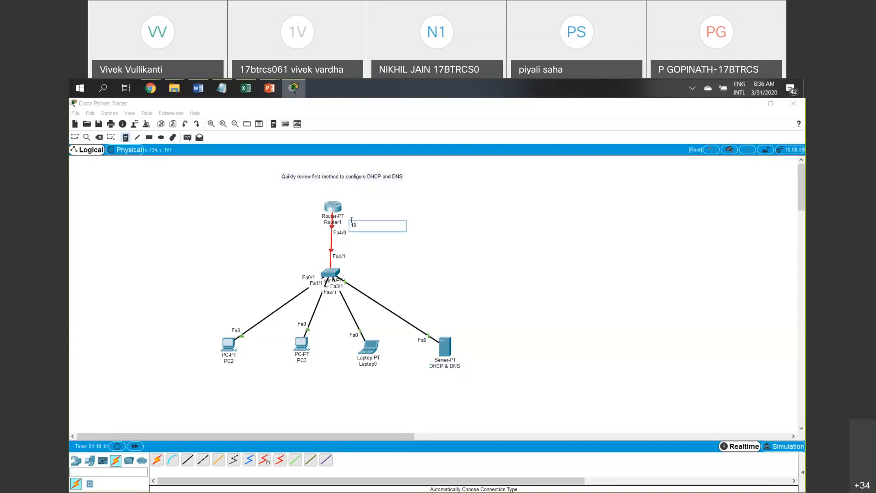
{"action": "type", "text": "192.168.1.1"}
{"action": "key", "text": "Escape"}
{"action": "left_click_drag", "start_coordinate": [371, 227], "coordinate": [308, 217]}
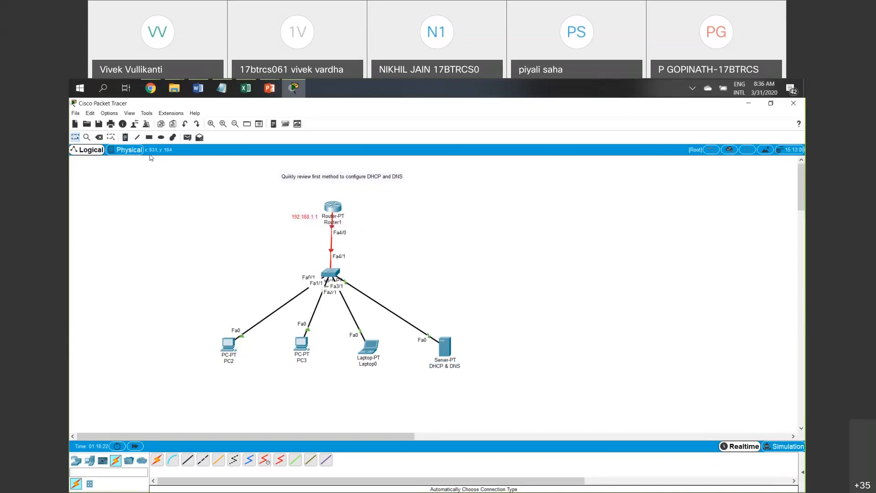
Add a note with the address 192.168.1.2 below the server and move it up close to the server's label.
{"action": "left_click", "coordinate": [125, 137]}
{"action": "left_click", "coordinate": [447, 379]}
{"action": "type", "text": "192.168.1.2"}
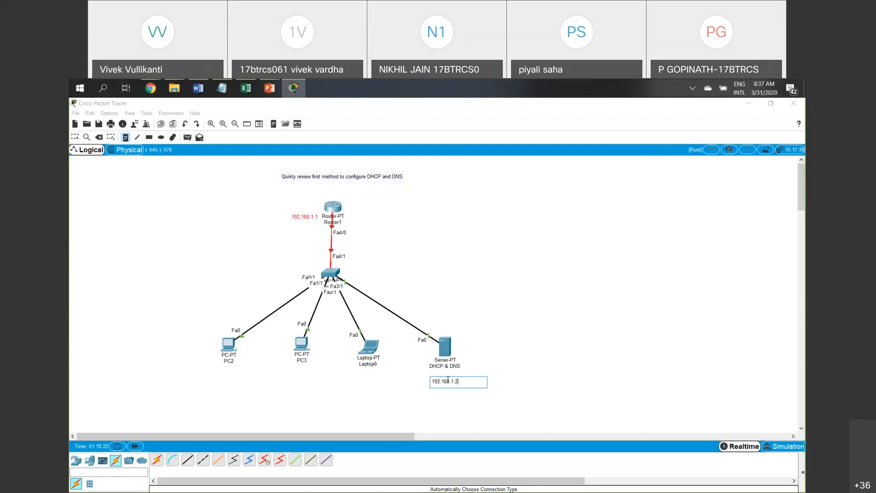
{"action": "key", "text": "Escape"}
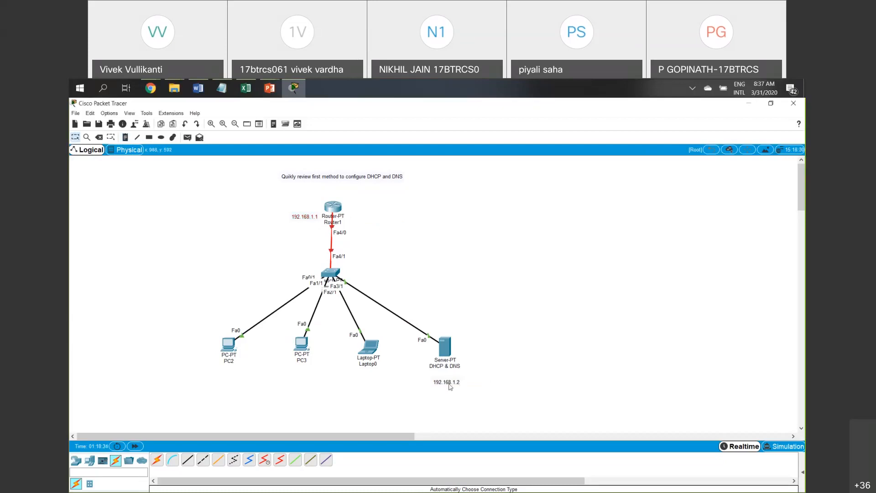
{"action": "left_click_drag", "start_coordinate": [450, 387], "coordinate": [449, 381]}
{"action": "left_click_drag", "start_coordinate": [449, 380], "coordinate": [449, 379]}
Nudge the 192.168.1.2 note slightly so it sits just beneath the server's name, keeping its text.
{"action": "double_click", "coordinate": [447, 375]}
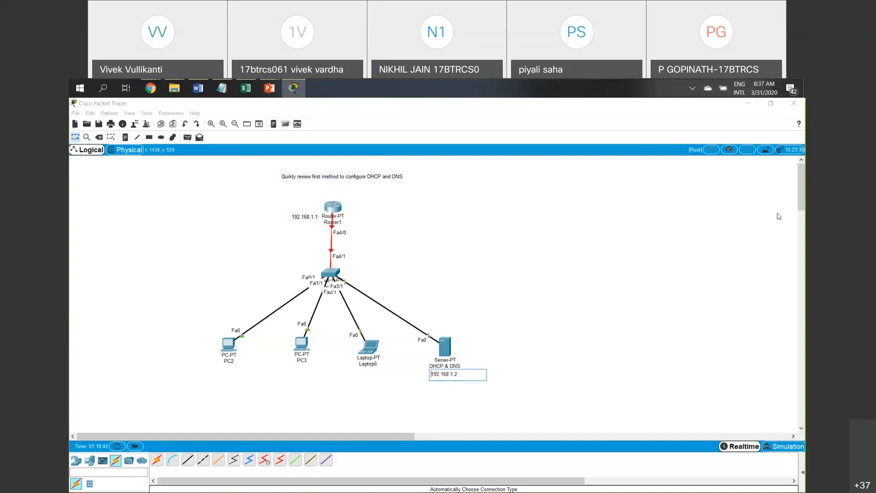
{"action": "left_click", "coordinate": [455, 395]}
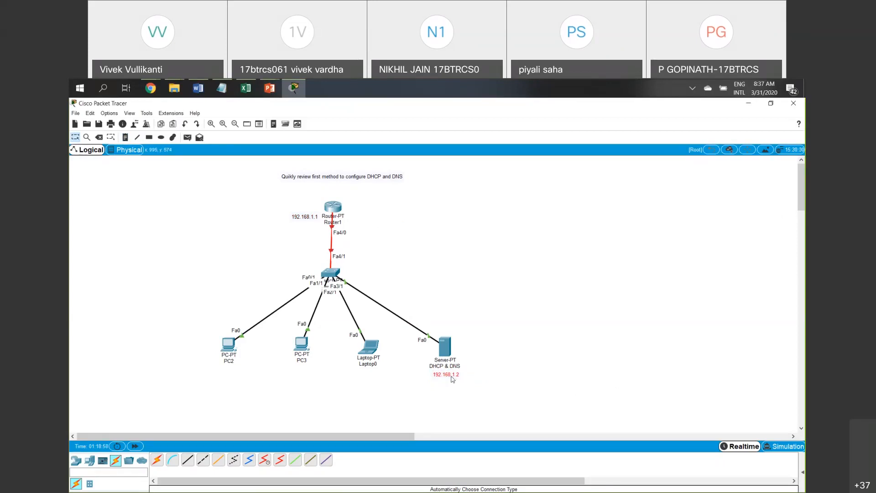
{"action": "left_click_drag", "start_coordinate": [452, 378], "coordinate": [451, 381]}
{"action": "double_click", "coordinate": [452, 381]}
{"action": "left_click_drag", "start_coordinate": [455, 375], "coordinate": [429, 373]}
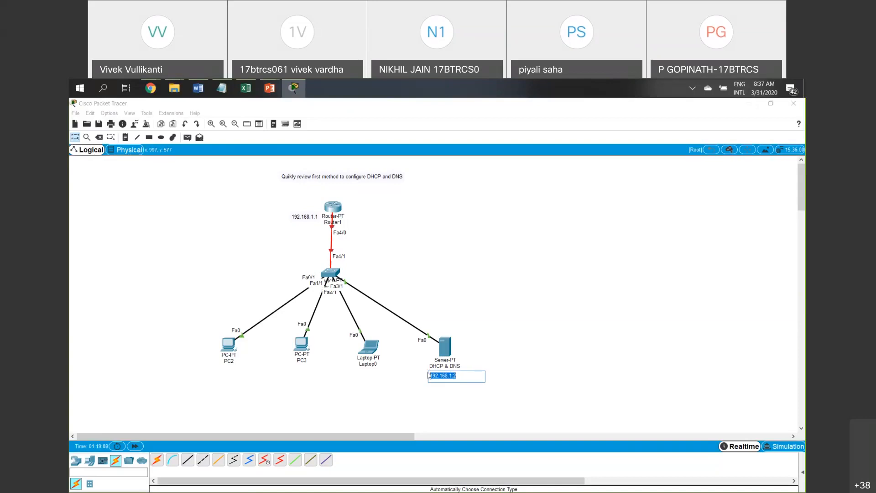
{"action": "left_click", "coordinate": [431, 366]}
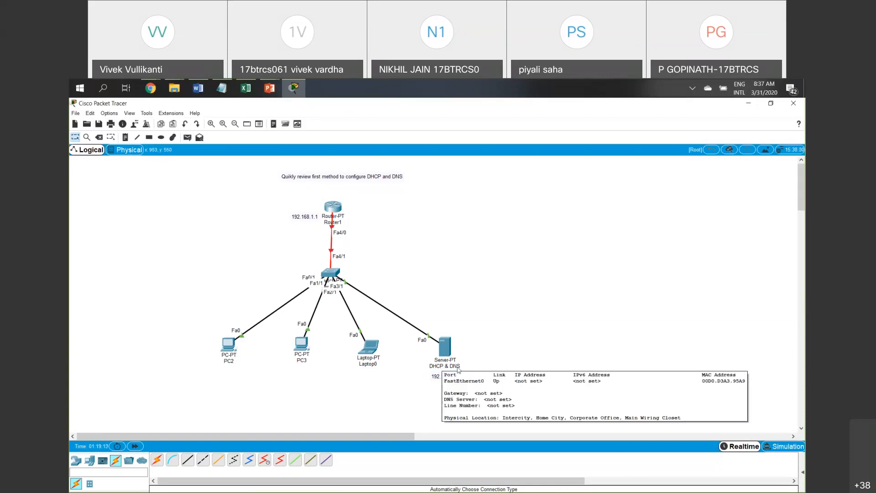
{"action": "double_click", "coordinate": [457, 378]}
{"action": "left_click", "coordinate": [457, 378]}
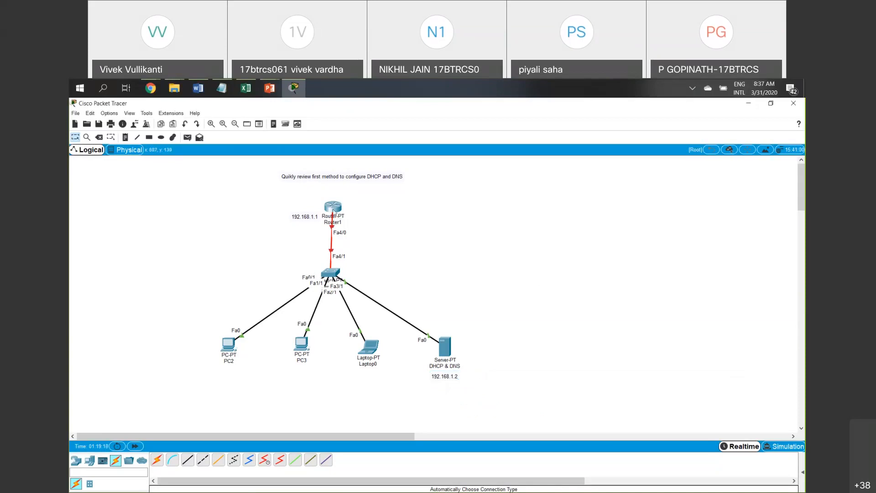
Open Router1's command line and decline the initial configuration dialog to reach the router prompt.
{"action": "left_click", "coordinate": [333, 209]}
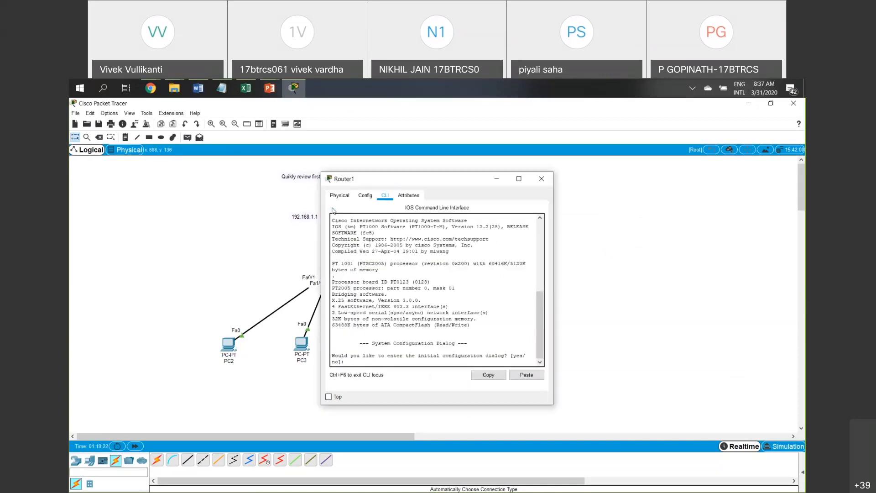
{"action": "left_click_drag", "start_coordinate": [417, 182], "coordinate": [276, 211]}
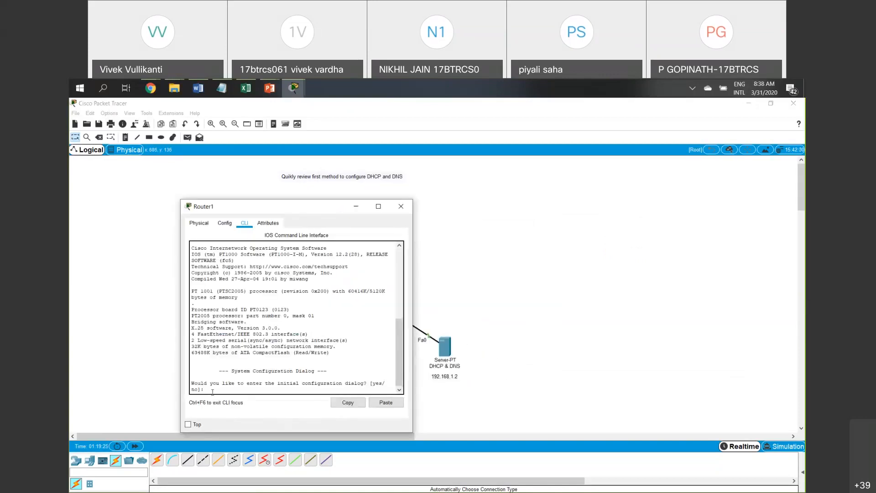
{"action": "key", "text": "Return"}
{"action": "key", "text": "Return"}
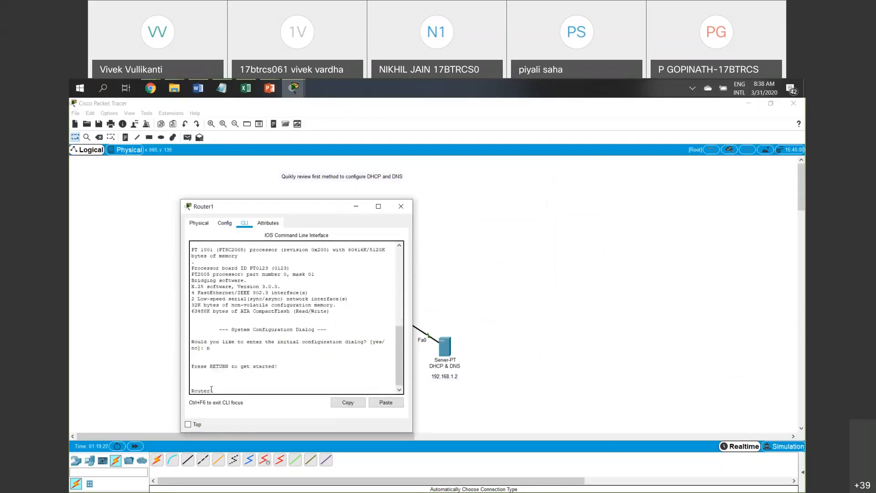
{"action": "key", "text": "Return"}
{"action": "key", "text": "Return"}
{"action": "key", "text": "Return"}
Enter privileged mode with enable, and enter global configuration mode with conf terminal.
{"action": "type", "text": "en"}
{"action": "key", "text": "Tab"}
{"action": "key", "text": "Return"}
{"action": "type", "text": "conf ter"}
{"action": "key", "text": "Tab"}
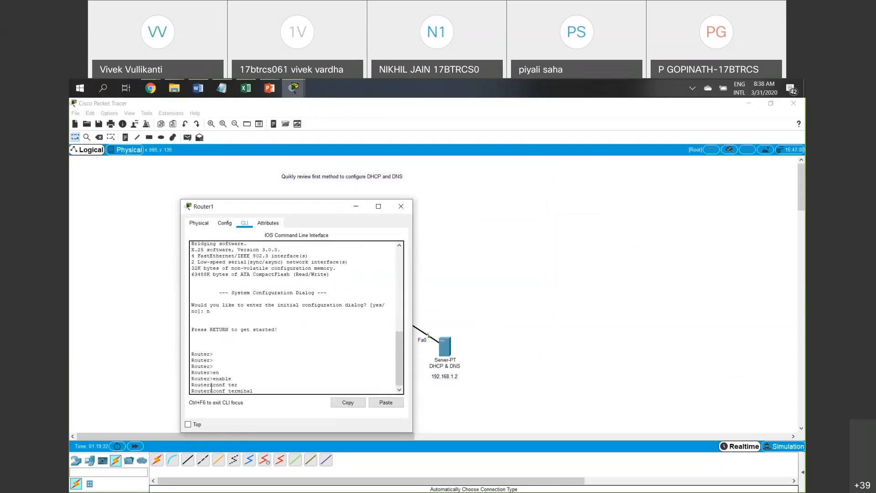
{"action": "key", "text": "Return"}
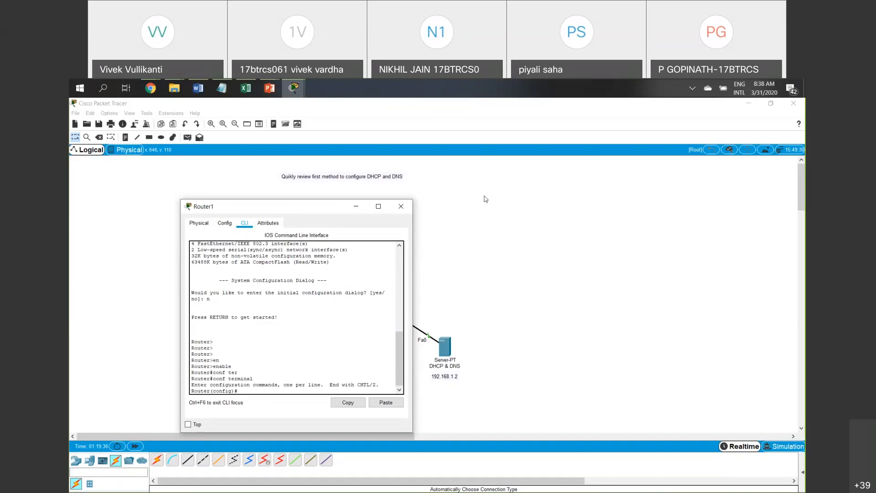
Enter interface configuration mode for fastEthernet 4/0 on Router1.
{"action": "left_click_drag", "start_coordinate": [274, 206], "coordinate": [464, 197]}
{"action": "type", "text": "inter"}
{"action": "key", "text": "Tab"}
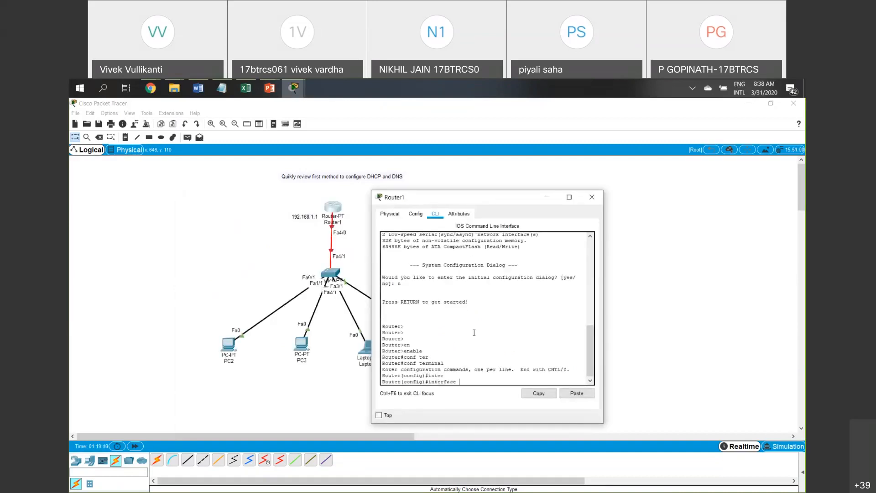
{"action": "type", "text": "f"}
{"action": "key", "text": "Tab"}
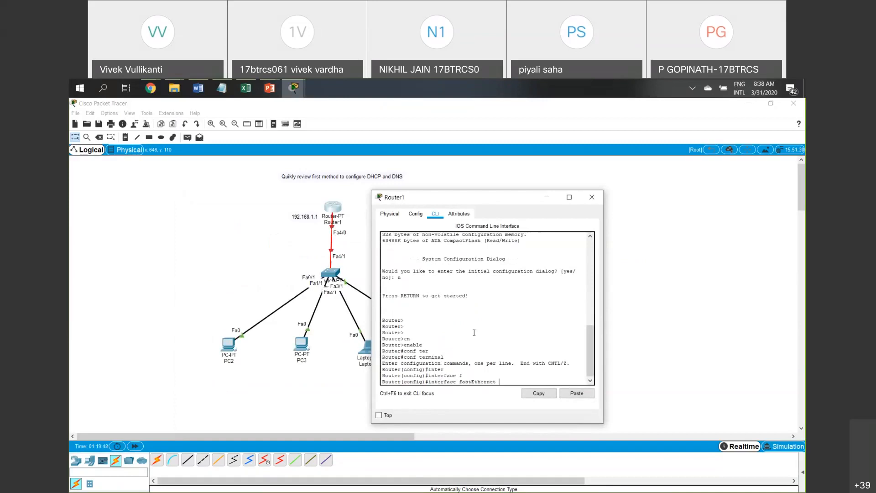
{"action": "type", "text": "4/0"}
{"action": "key", "text": "Return"}
Assign the IP address 192.168.1.1 with mask 255.255.255.0 to the FastEthernet 4/0 interface.
{"action": "type", "text": "ip"}
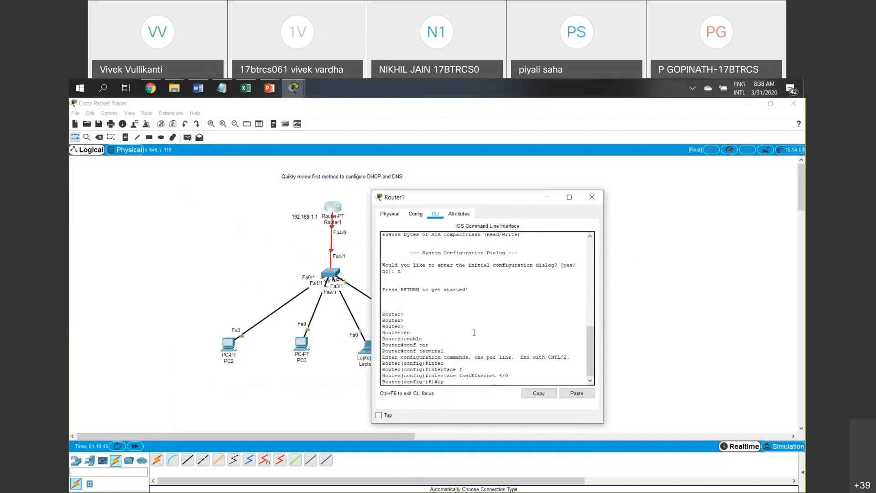
{"action": "type", "text": " ad"}
{"action": "key", "text": "Tab"}
{"action": "type", "text": "19"}
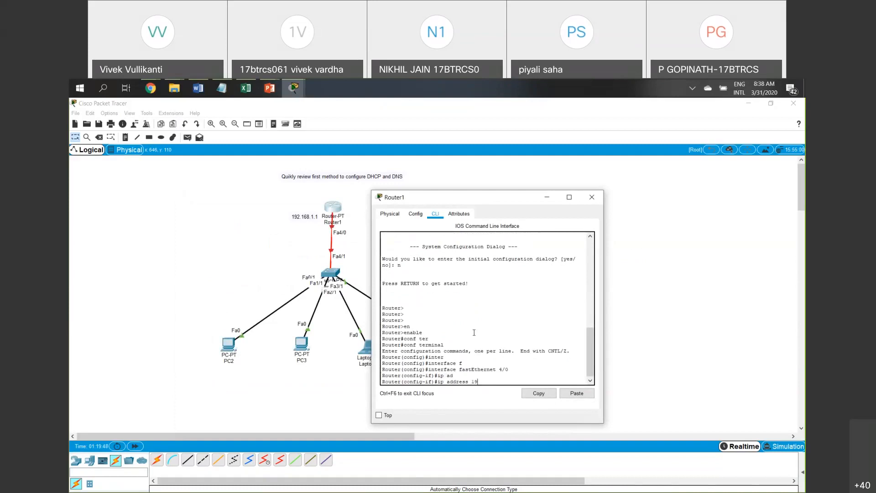
{"action": "type", "text": "2.168.1.1 255.255.255.0"}
{"action": "key", "text": "Return"}
Enable the FastEthernet 4/0 interface with no shutdown and close Router1's window.
{"action": "type", "text": "no sh"}
{"action": "key", "text": "Tab"}
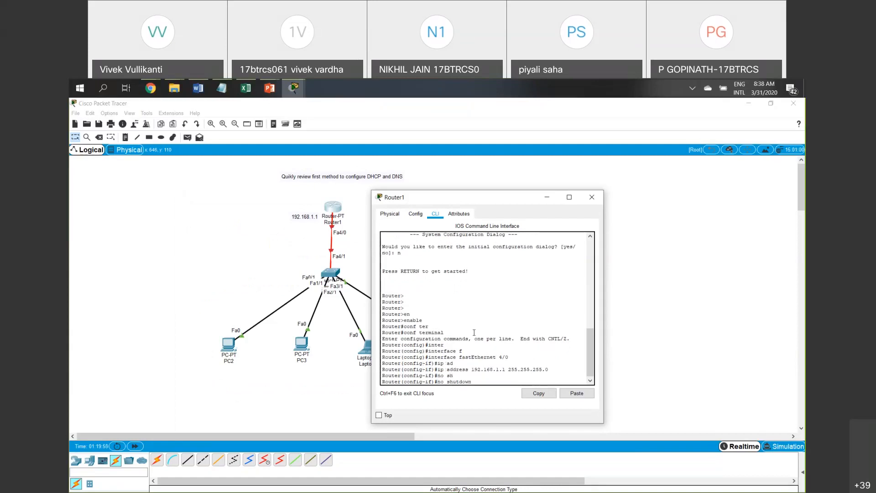
{"action": "key", "text": "Return"}
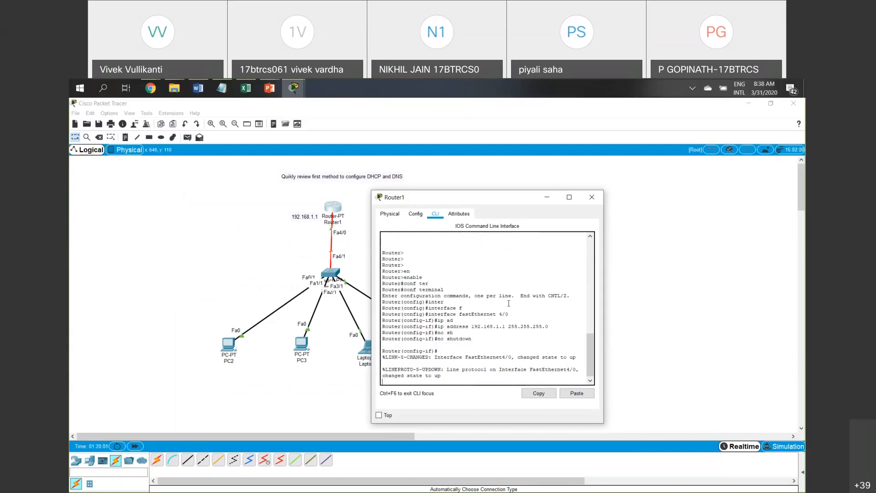
{"action": "left_click", "coordinate": [592, 197]}
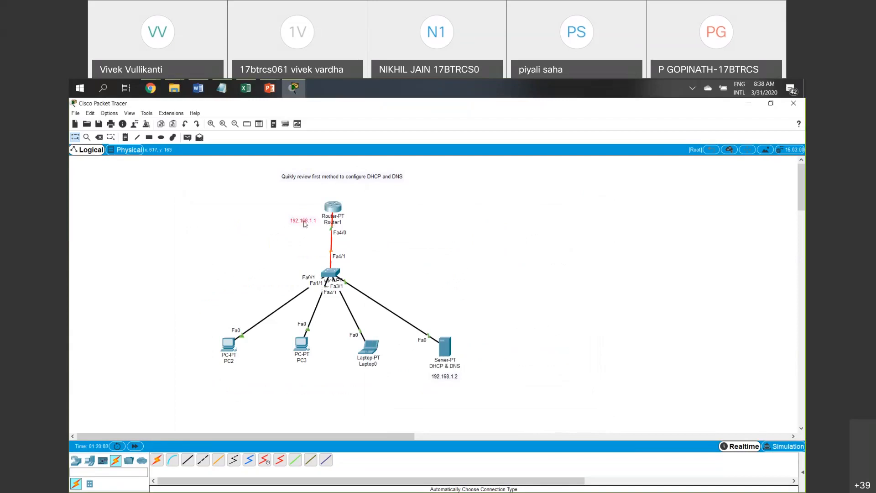
Append "\24" to the 192.168.1.1 note beside Router1.
{"action": "double_click", "coordinate": [308, 218]}
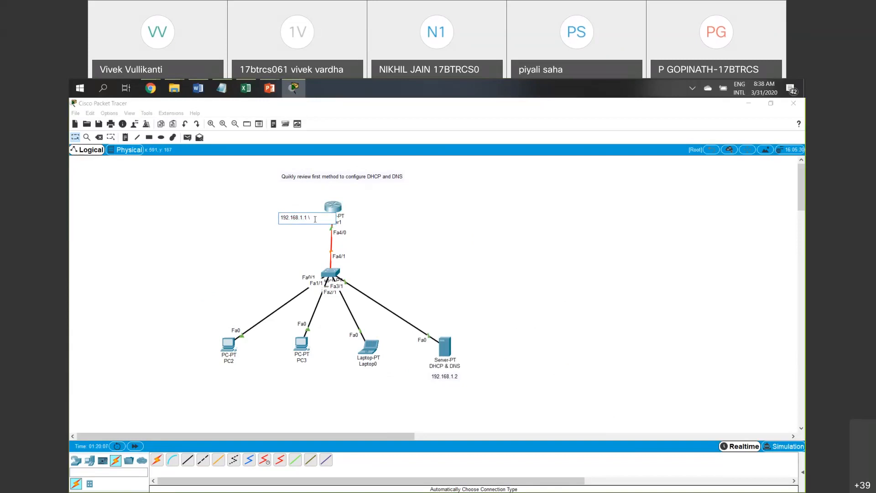
{"action": "type", "text": "\\24"}
{"action": "left_click", "coordinate": [343, 228]}
{"action": "left_click_drag", "start_coordinate": [133, 209], "coordinate": [557, 411]}
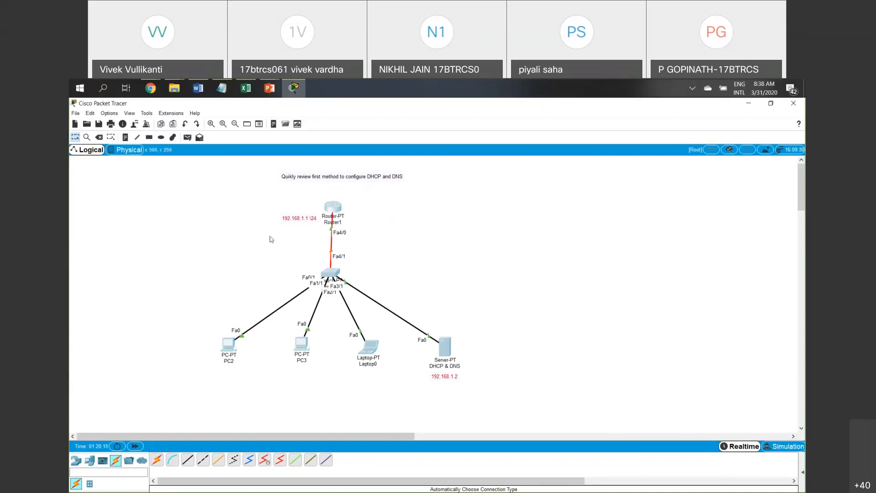
{"action": "left_click", "coordinate": [148, 188]}
{"action": "left_click_drag", "start_coordinate": [114, 181], "coordinate": [587, 411]}
{"action": "left_click_drag", "start_coordinate": [182, 197], "coordinate": [552, 399]}
{"action": "double_click", "coordinate": [304, 218]}
{"action": "double_click", "coordinate": [450, 378]}
Open the DHCP & DNS server's IP configuration and set a static address of 192.168.1.2 with subnet mask 255.255.255.0.
{"action": "left_click", "coordinate": [451, 351]}
{"action": "left_click", "coordinate": [418, 196]}
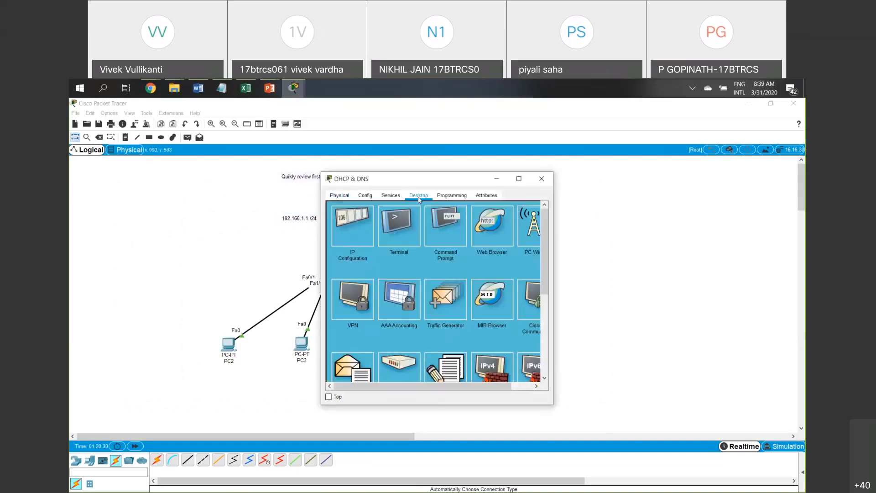
{"action": "left_click", "coordinate": [347, 234]}
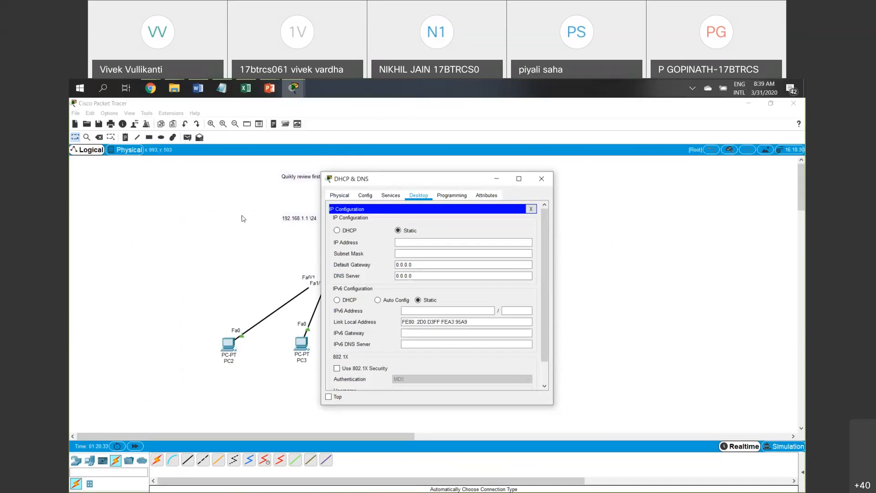
{"action": "left_click_drag", "start_coordinate": [456, 178], "coordinate": [311, 172]}
{"action": "left_click", "coordinate": [261, 235]}
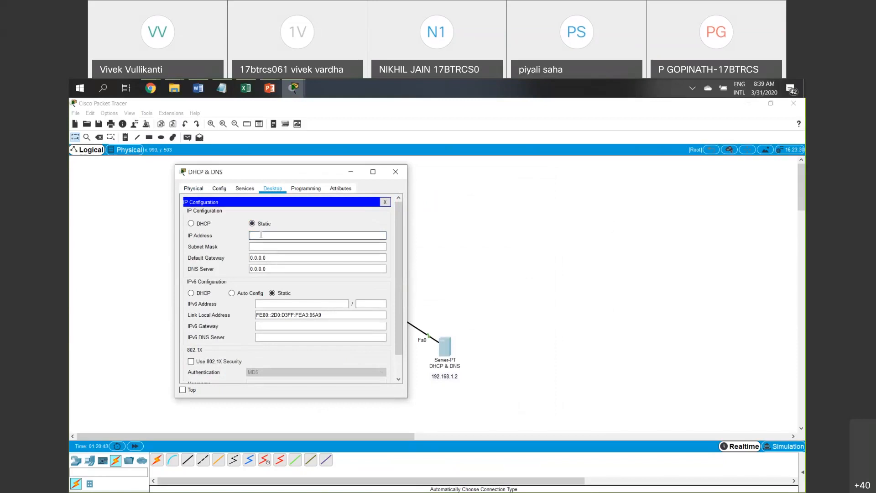
{"action": "type", "text": "192.168.1.2"}
{"action": "key", "text": "Tab"}
{"action": "key", "text": "Tab"}
Set the server's default gateway to 192.168.1.1 and its DNS server to 192.168.1.2.
{"action": "type", "text": "192.168"}
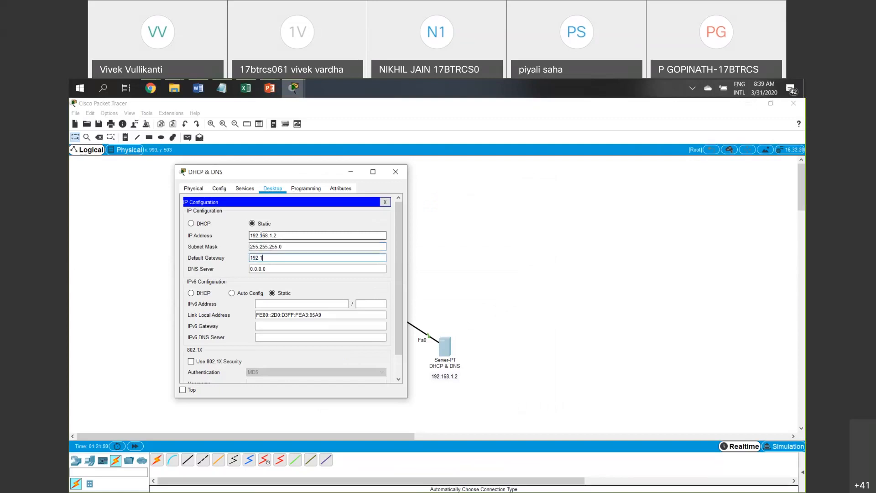
{"action": "type", "text": ".1.1"}
{"action": "key", "text": "Tab"}
{"action": "type", "text": "19"}
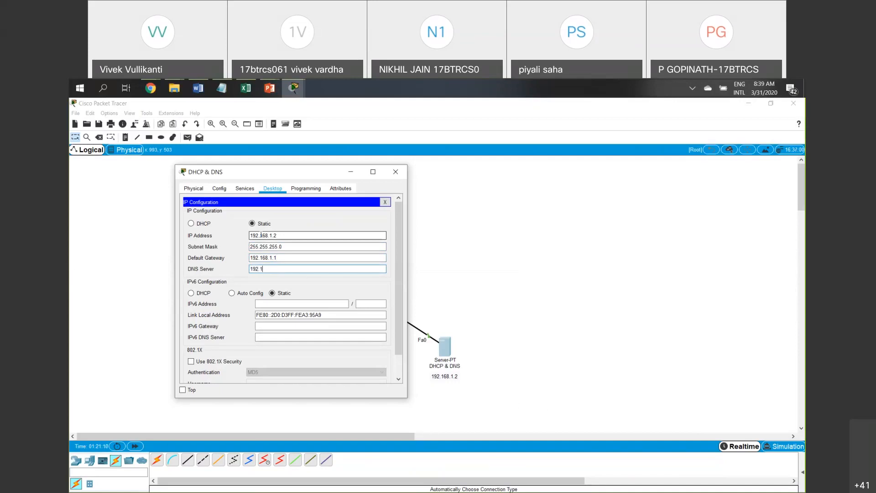
{"action": "type", "text": "2.168.1.2"}
Review the server's IP address, default gateway and DNS server entries, and close its IP configuration.
{"action": "left_click_drag", "start_coordinate": [291, 236], "coordinate": [242, 237]}
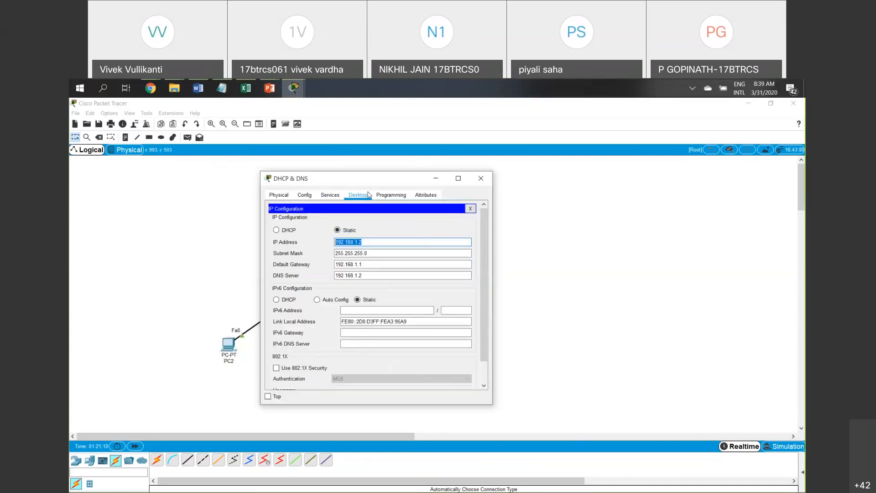
{"action": "left_click", "coordinate": [473, 210]}
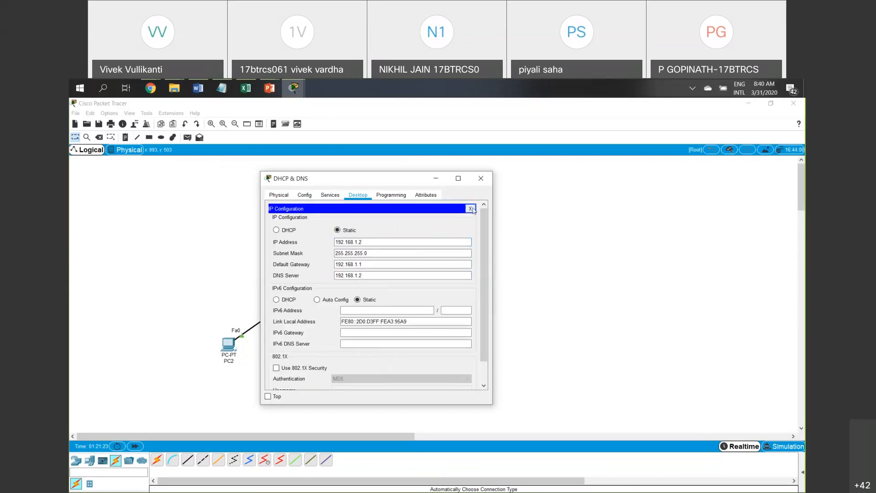
{"action": "left_click", "coordinate": [294, 223]}
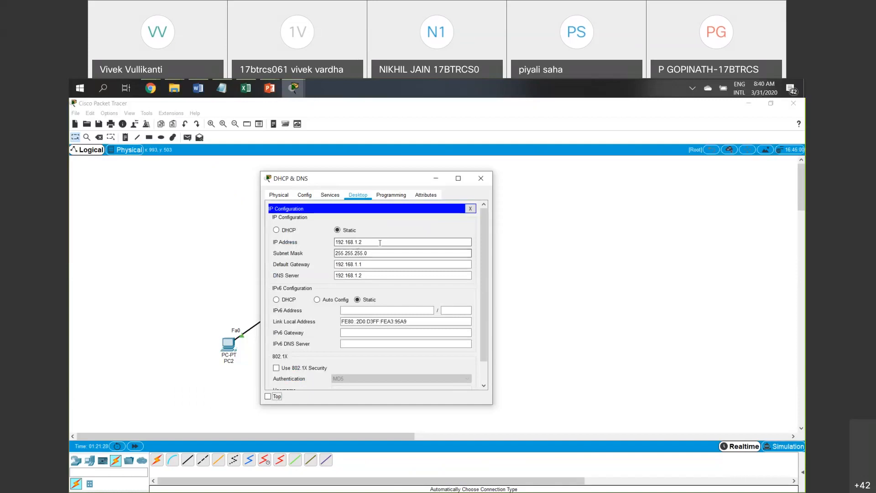
{"action": "triple_click", "coordinate": [380, 243]}
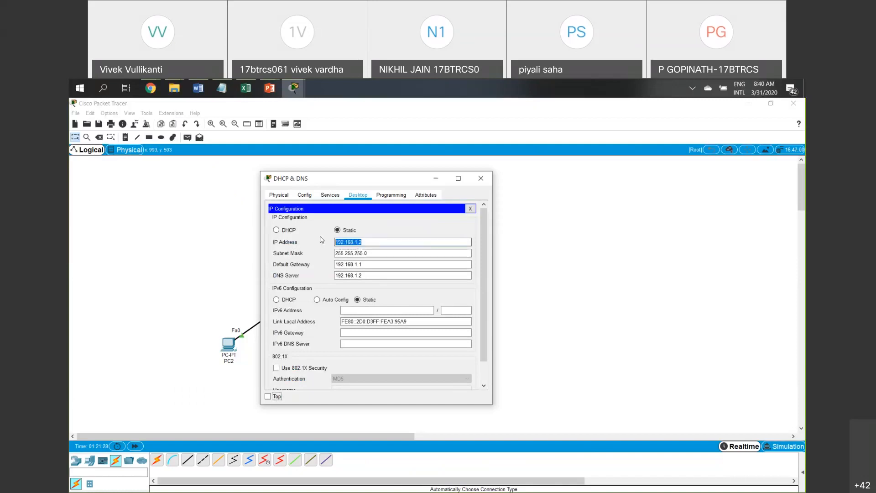
{"action": "left_click_drag", "start_coordinate": [363, 264], "coordinate": [337, 262]}
{"action": "triple_click", "coordinate": [355, 262]}
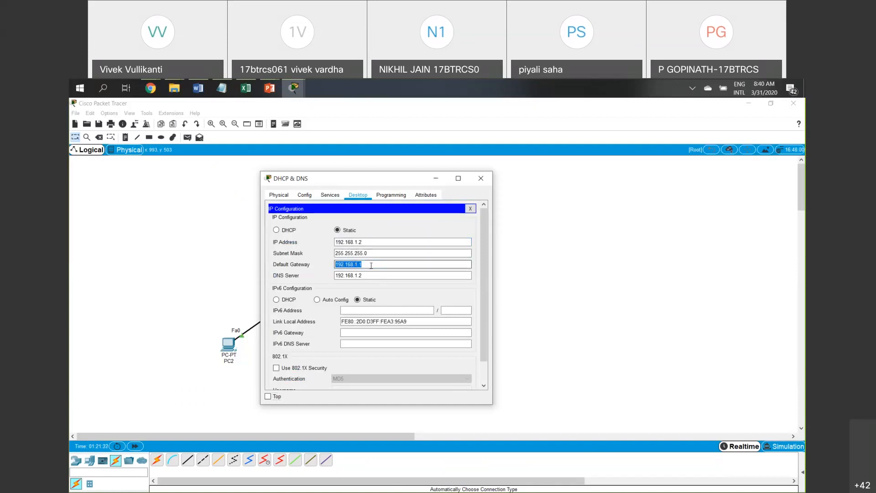
{"action": "left_click_drag", "start_coordinate": [367, 275], "coordinate": [336, 273]}
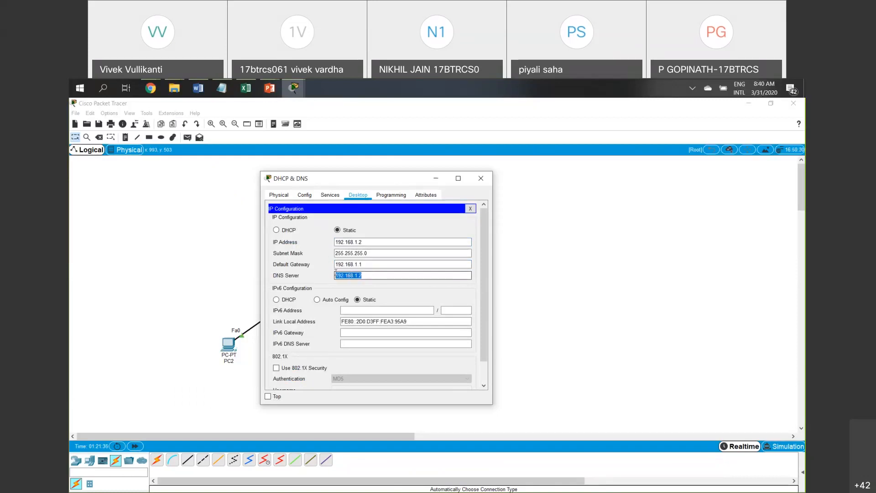
{"action": "left_click", "coordinate": [373, 274]}
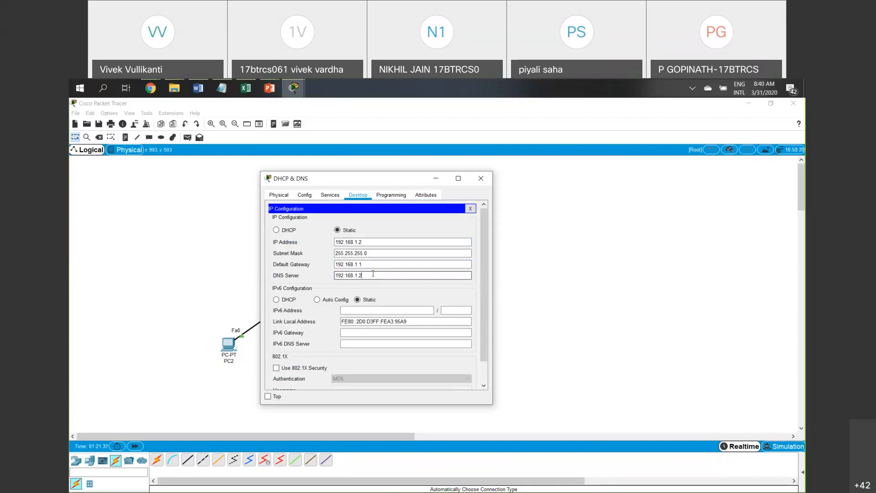
{"action": "left_click", "coordinate": [470, 209]}
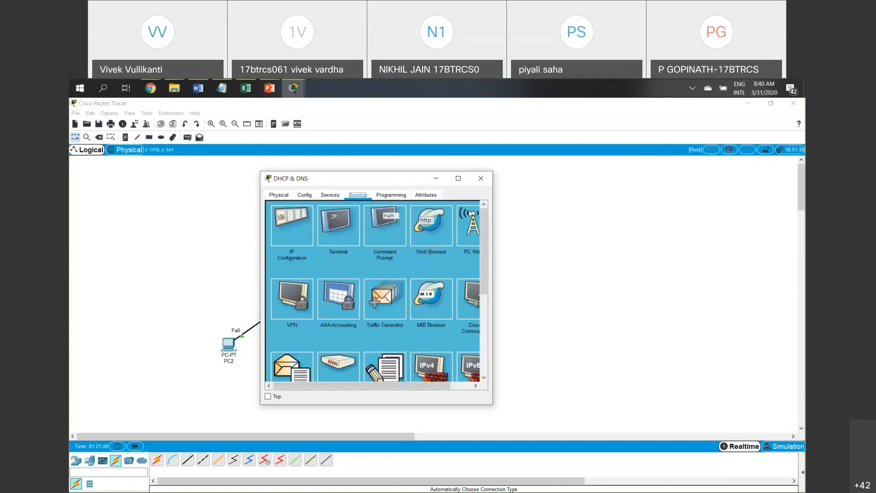
Open the services settings of the DHCP & DNS server.
{"action": "left_click_drag", "start_coordinate": [331, 186], "coordinate": [237, 187]}
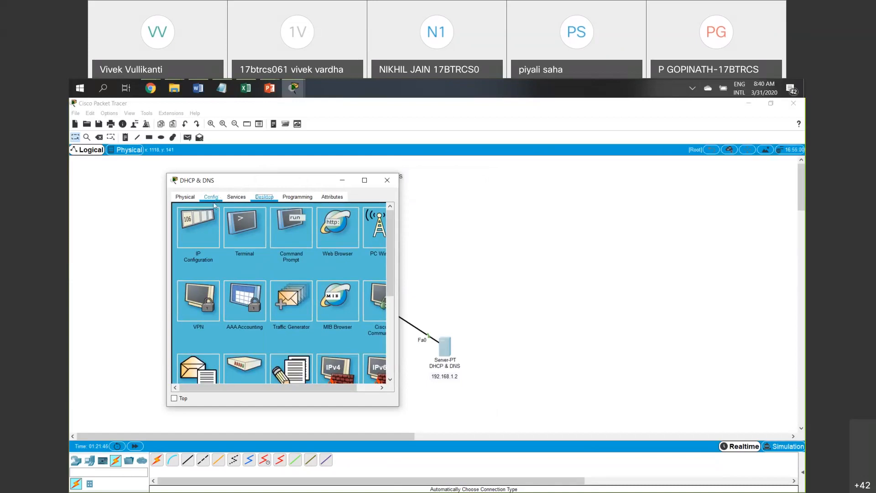
{"action": "left_click", "coordinate": [212, 199]}
{"action": "left_click", "coordinate": [227, 198]}
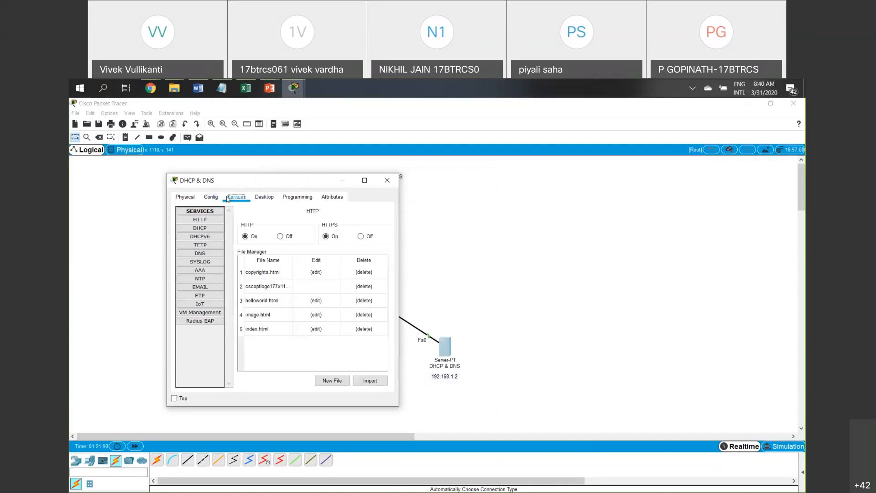
{"action": "left_click", "coordinate": [199, 345]}
Rename the server's display label to "DHCP, HTTP & DNS".
{"action": "left_click", "coordinate": [453, 371]}
{"action": "left_click", "coordinate": [466, 364]}
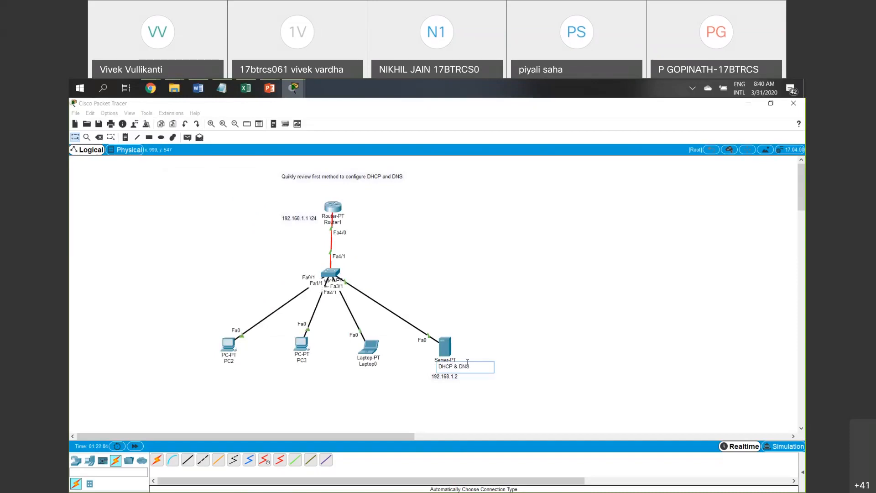
{"action": "left_click", "coordinate": [448, 366]}
{"action": "type", "text": ", HH"}
{"action": "key", "text": "Return"}
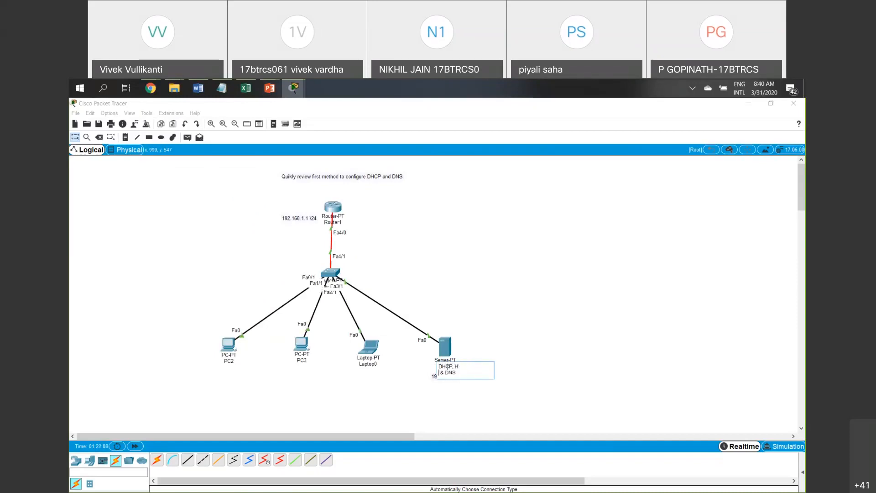
{"action": "type", "text": "TT"}
{"action": "key", "text": "BackSpace"}
{"action": "key", "text": "BackSpace"}
{"action": "key", "text": "BackSpace"}
{"action": "type", "text": "TTP"}
{"action": "left_click", "coordinate": [486, 344]}
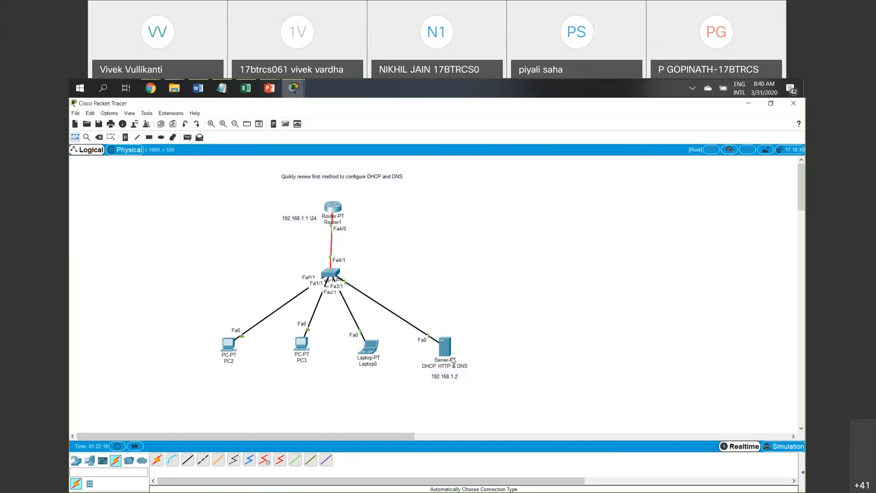
Examine the server's HTTP service settings, leaving HTTP on, and select image.html in the file list.
{"action": "left_click", "coordinate": [450, 358]}
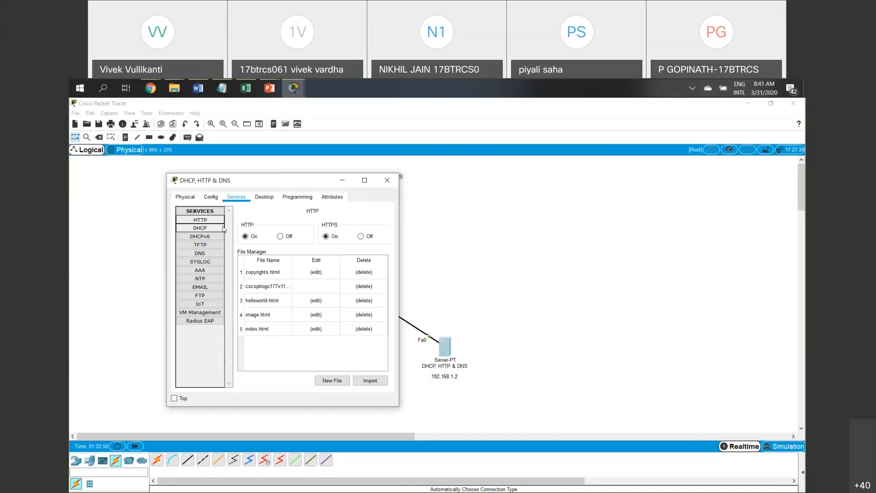
{"action": "left_click", "coordinate": [280, 236]}
{"action": "left_click", "coordinate": [274, 239]}
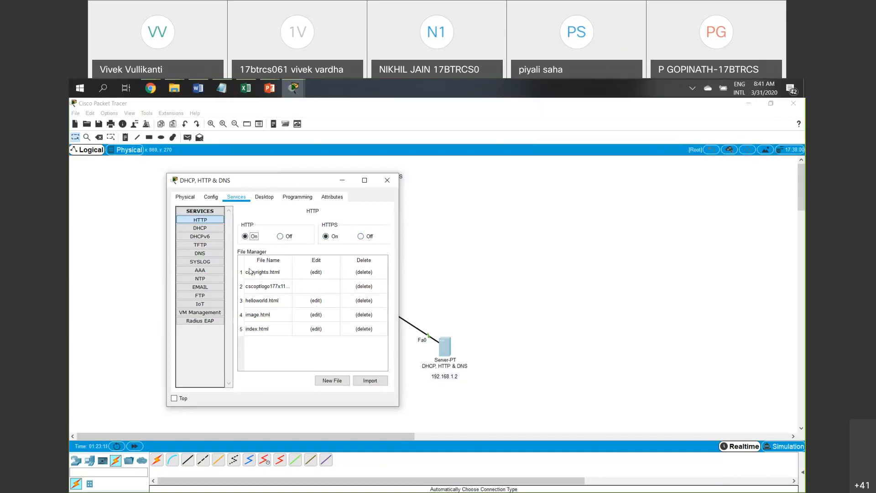
{"action": "left_click", "coordinate": [274, 318]}
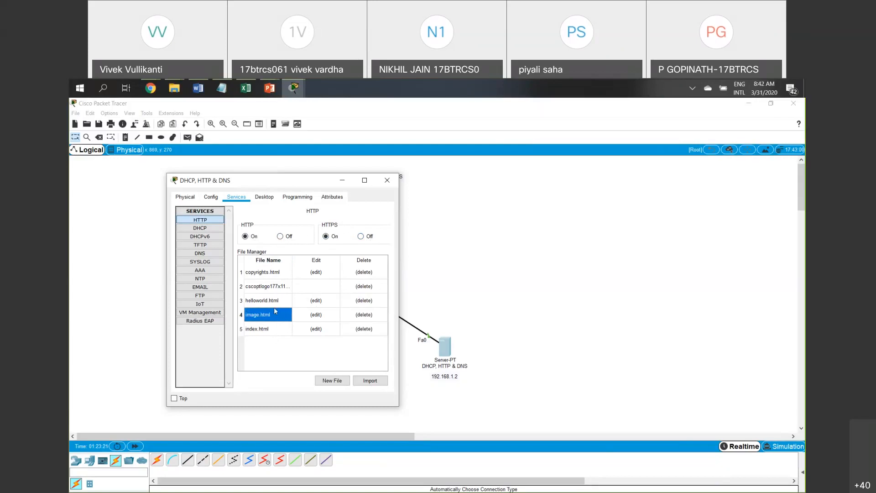
Open index.html for editing from the server's HTTP file list.
{"action": "left_click", "coordinate": [275, 301]}
{"action": "left_click", "coordinate": [277, 288]}
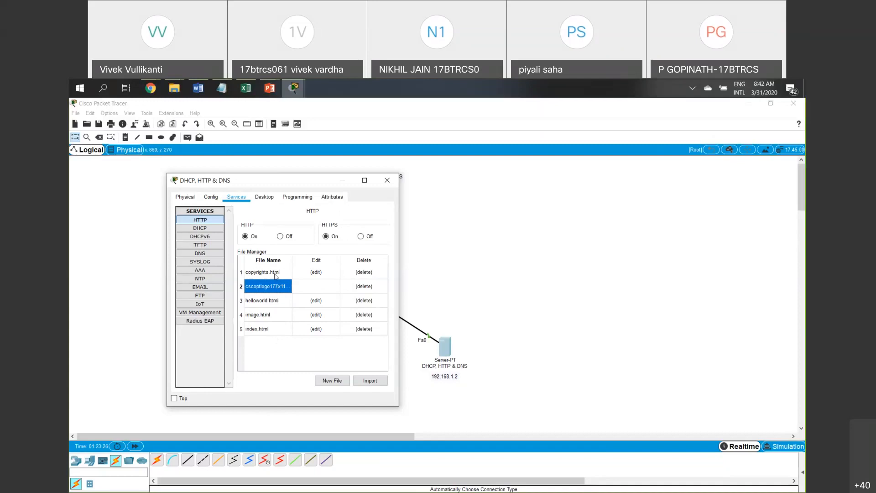
{"action": "left_click", "coordinate": [276, 274]}
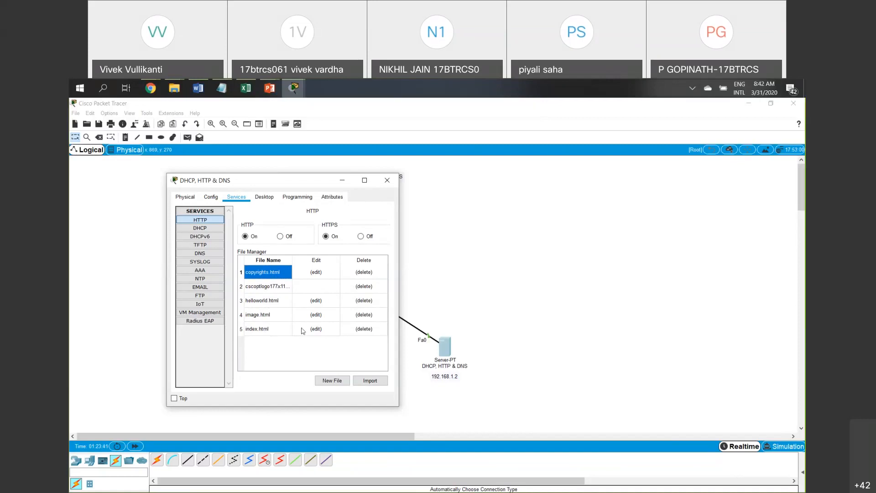
{"action": "left_click", "coordinate": [319, 330]}
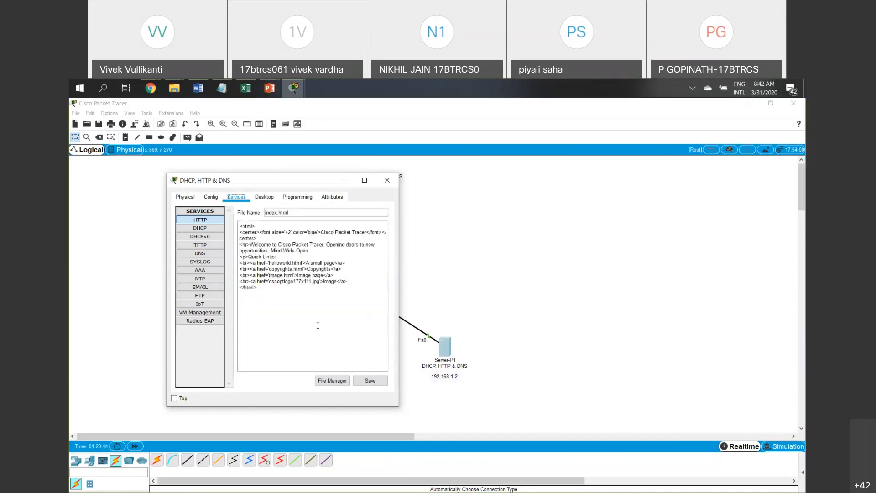
Examine the file name and HTML code of index.html, including its welcome text and quick links.
{"action": "left_click_drag", "start_coordinate": [290, 213], "coordinate": [264, 212]}
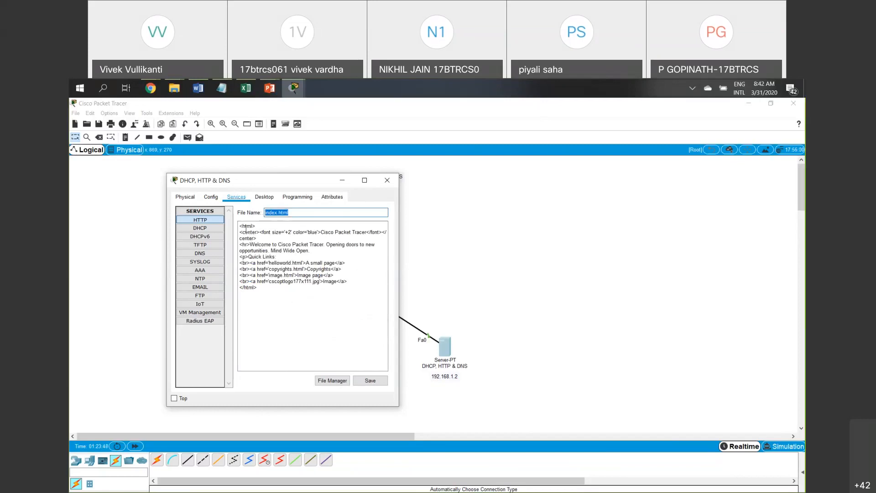
{"action": "left_click_drag", "start_coordinate": [250, 245], "coordinate": [314, 251]}
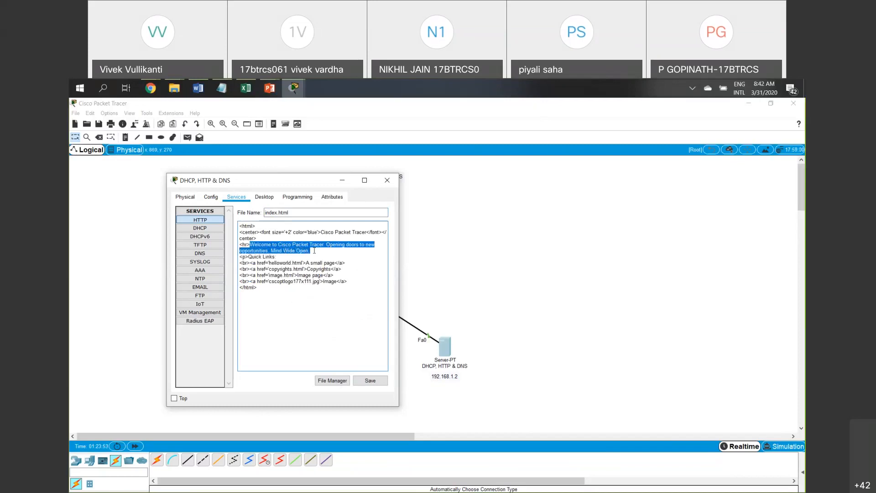
{"action": "left_click", "coordinate": [322, 250]}
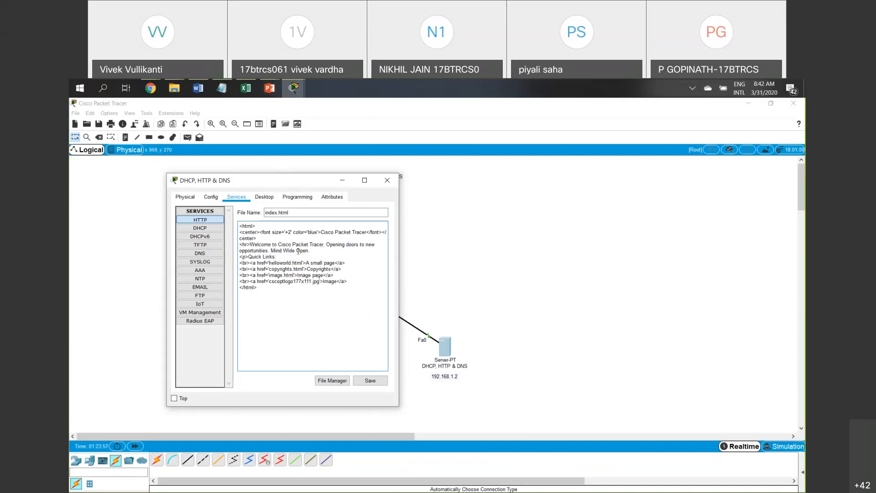
{"action": "left_click_drag", "start_coordinate": [310, 251], "coordinate": [260, 291]}
{"action": "left_click", "coordinate": [270, 291]}
{"action": "left_click", "coordinate": [316, 265]}
{"action": "left_click_drag", "start_coordinate": [310, 263], "coordinate": [332, 270]}
{"action": "left_click", "coordinate": [274, 298]}
{"action": "left_click_drag", "start_coordinate": [255, 292], "coordinate": [238, 225]}
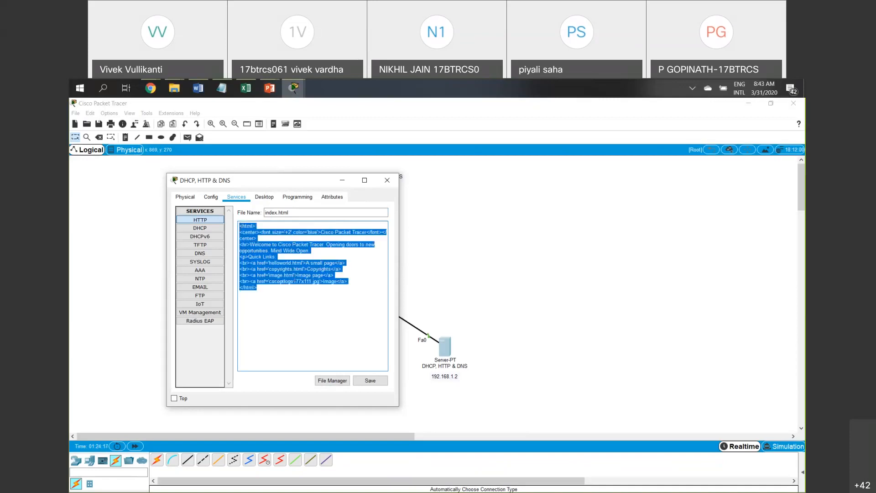
{"action": "left_click", "coordinate": [314, 290]}
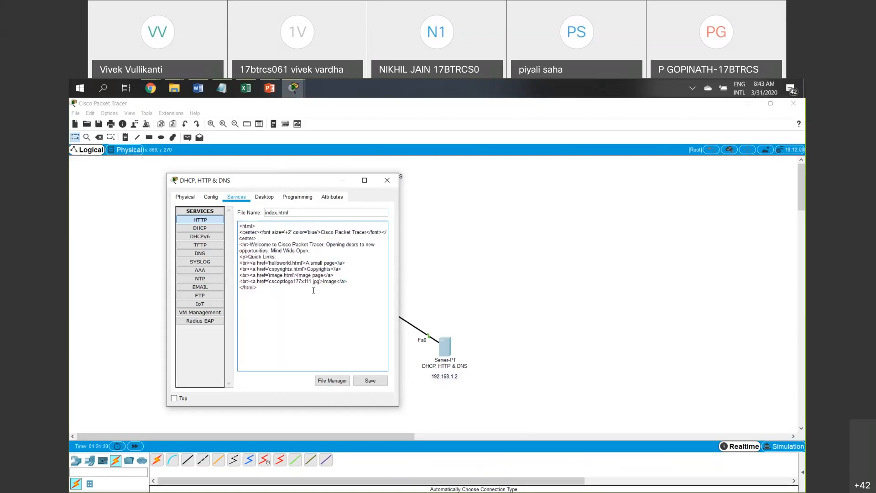
{"action": "left_click", "coordinate": [277, 218]}
{"action": "double_click", "coordinate": [274, 213]}
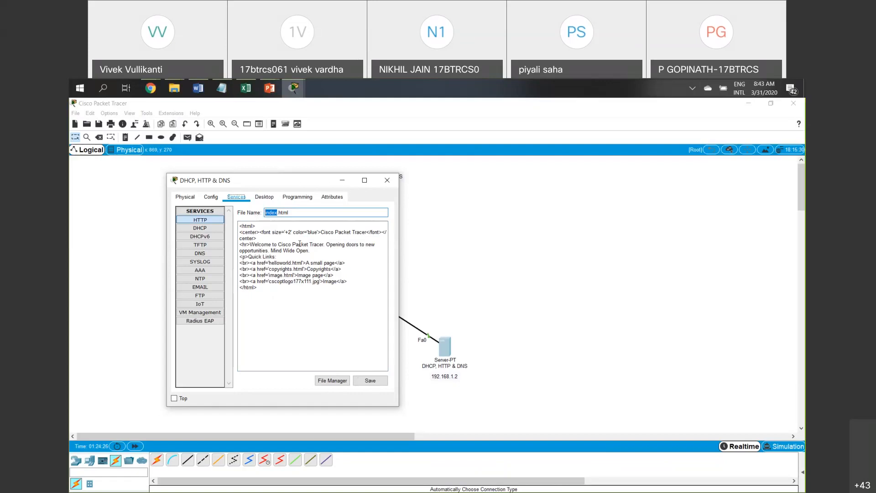
Insert "Online session - " before the welcome text in index.html, save it over the existing file and return to the HTTP file list.
{"action": "left_click", "coordinate": [251, 244]}
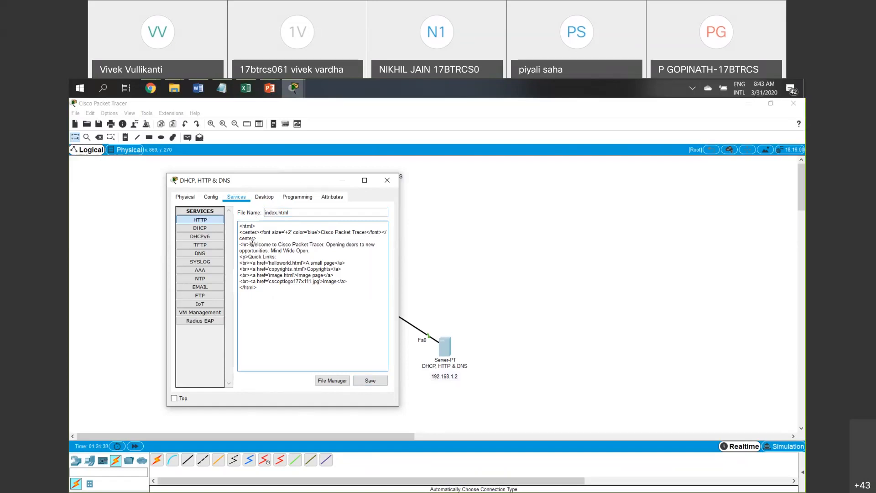
{"action": "type", "text": "online session "}
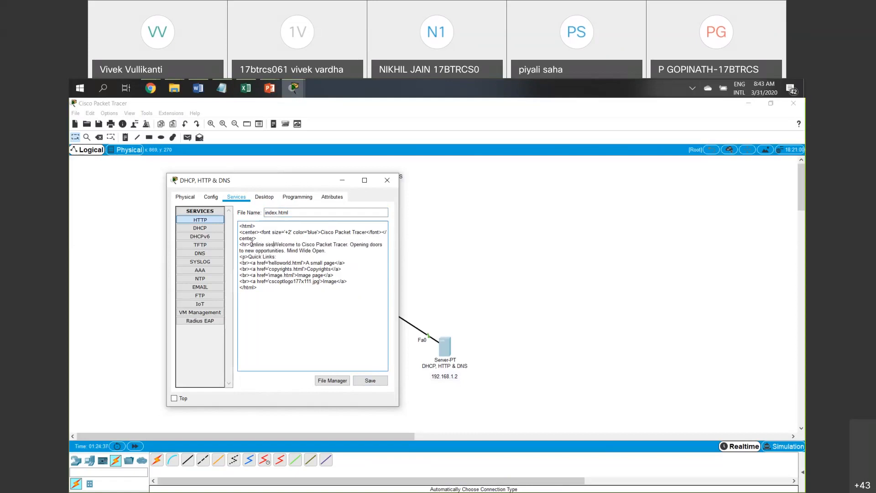
{"action": "type", "text": "-"}
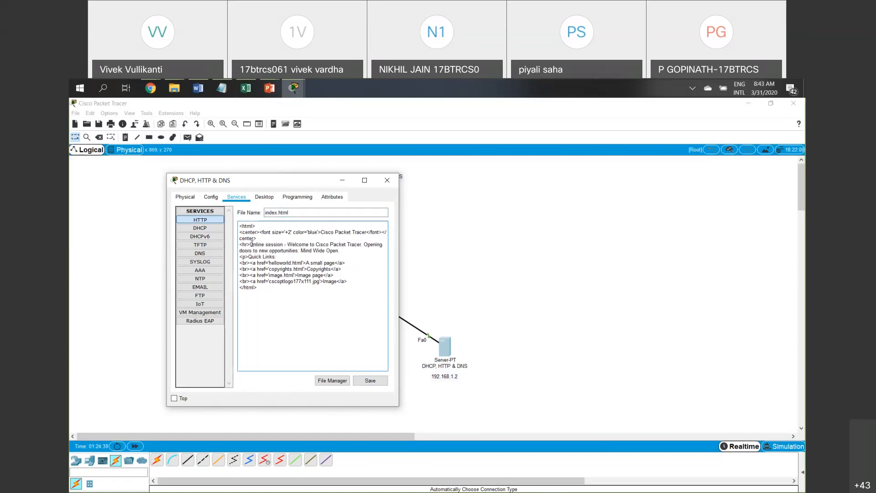
{"action": "left_click", "coordinate": [360, 380]}
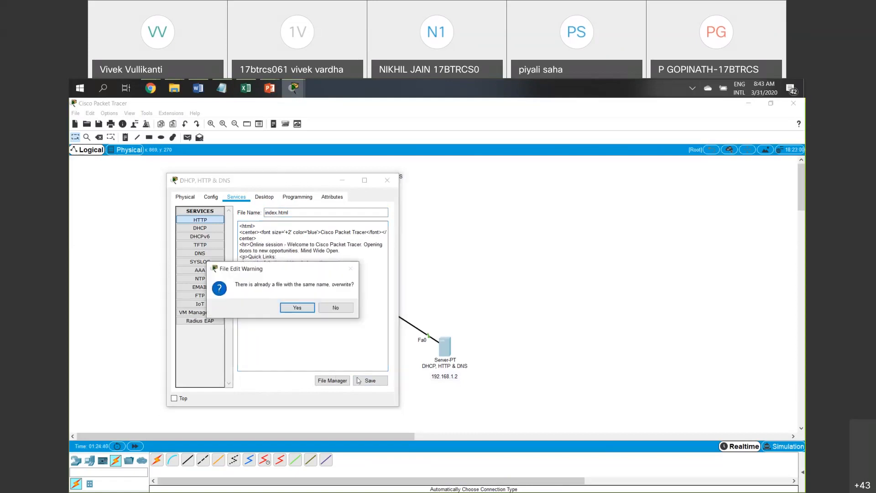
{"action": "left_click", "coordinate": [297, 308]}
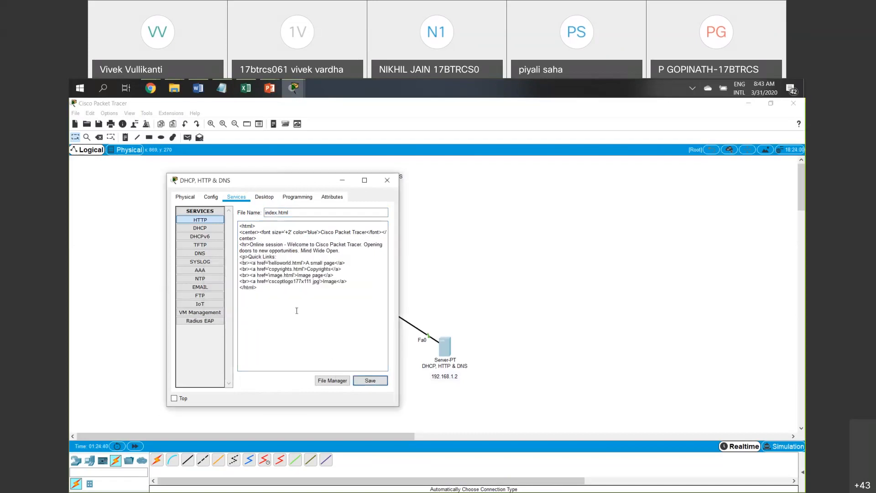
{"action": "left_click", "coordinate": [210, 221]}
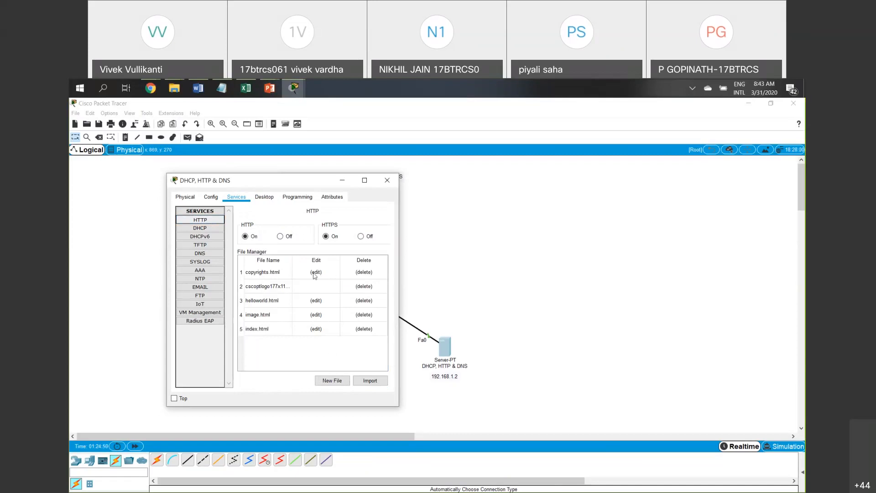
Turn on the server's DHCP service on FastEthernet0, widening the configuration window to show the full pool settings.
{"action": "left_click", "coordinate": [215, 230]}
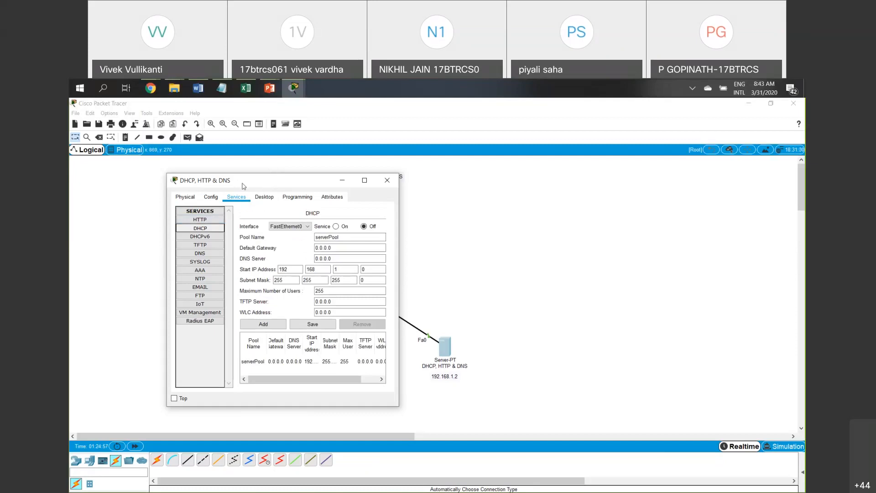
{"action": "left_click_drag", "start_coordinate": [242, 186], "coordinate": [210, 190]}
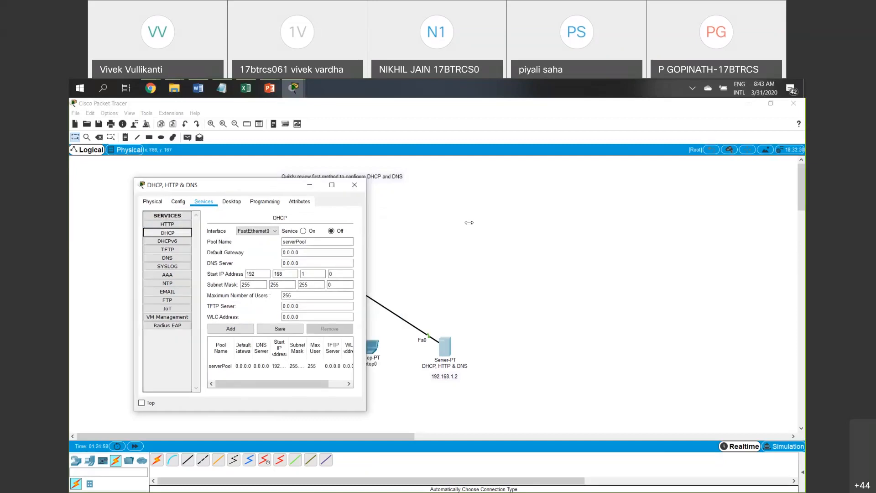
{"action": "left_click_drag", "start_coordinate": [469, 222], "coordinate": [468, 222]}
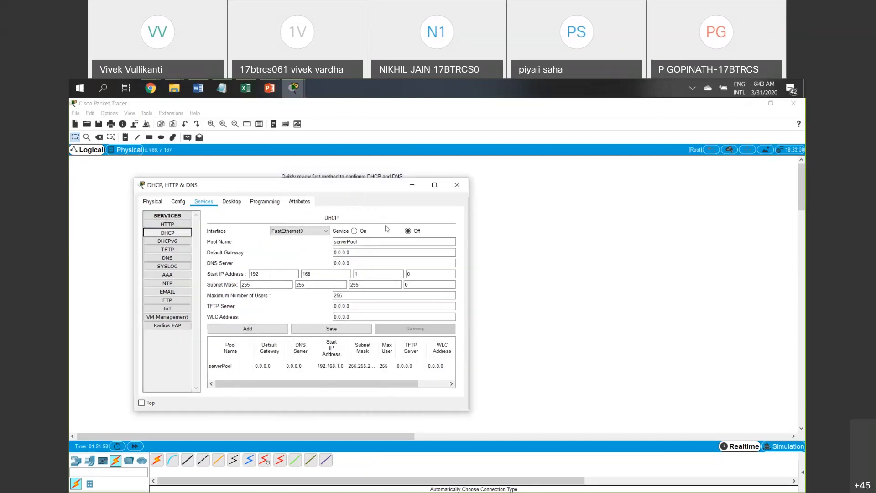
{"action": "left_click", "coordinate": [359, 231]}
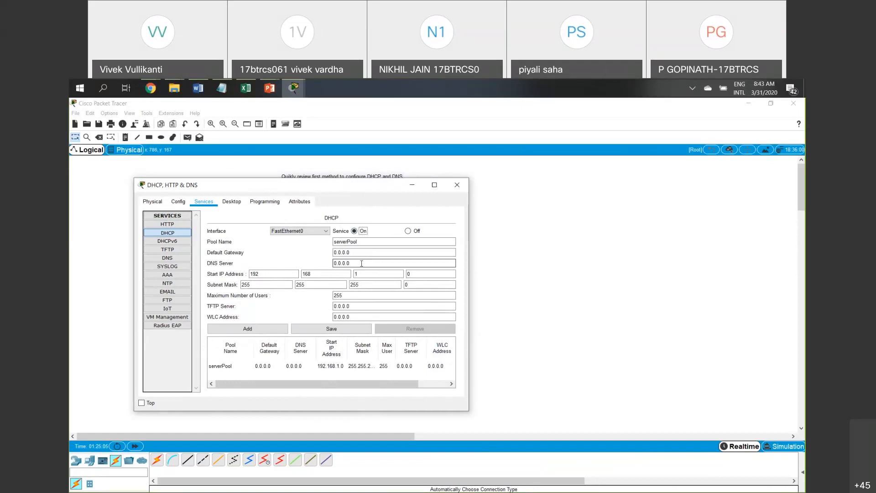
Set serverPool's default gateway to 192.168.1.1 and its DNS server to 192.168.1.2.
{"action": "left_click_drag", "start_coordinate": [358, 242], "coordinate": [333, 242]}
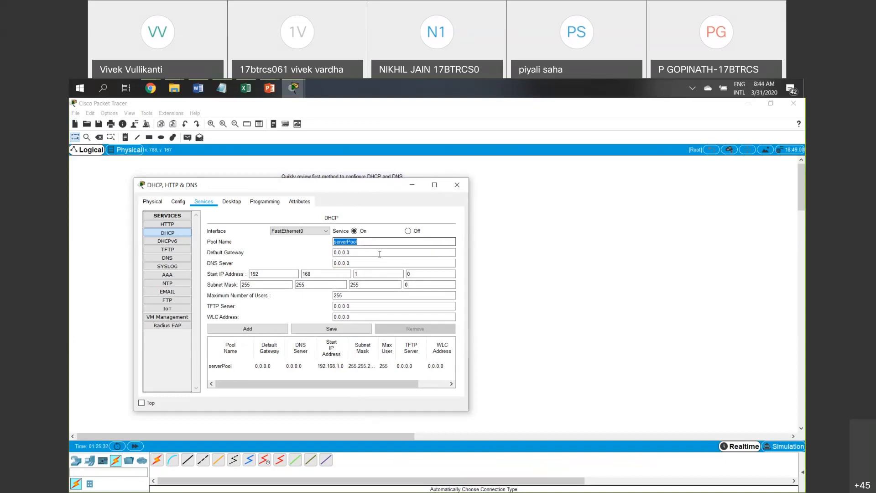
{"action": "left_click_drag", "start_coordinate": [369, 254], "coordinate": [274, 246]}
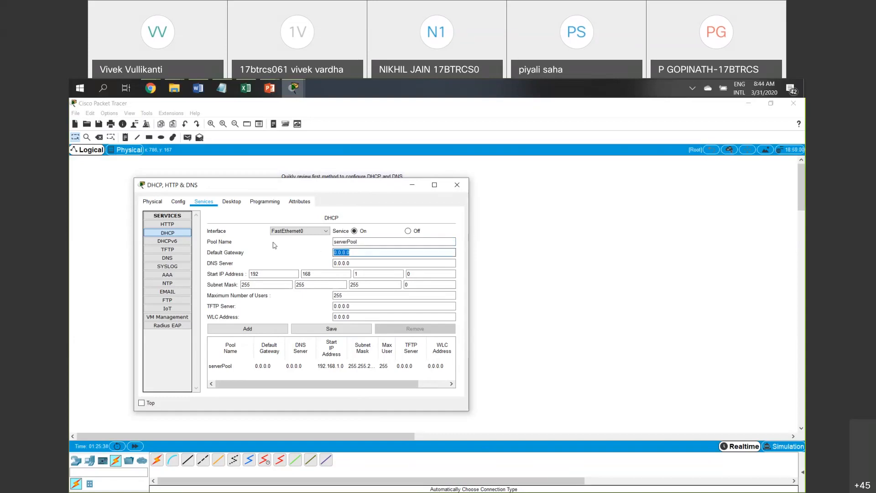
{"action": "type", "text": "192.168.1.2"}
{"action": "key", "text": "BackSpace"}
{"action": "type", "text": "1"}
{"action": "left_click", "coordinate": [358, 262]}
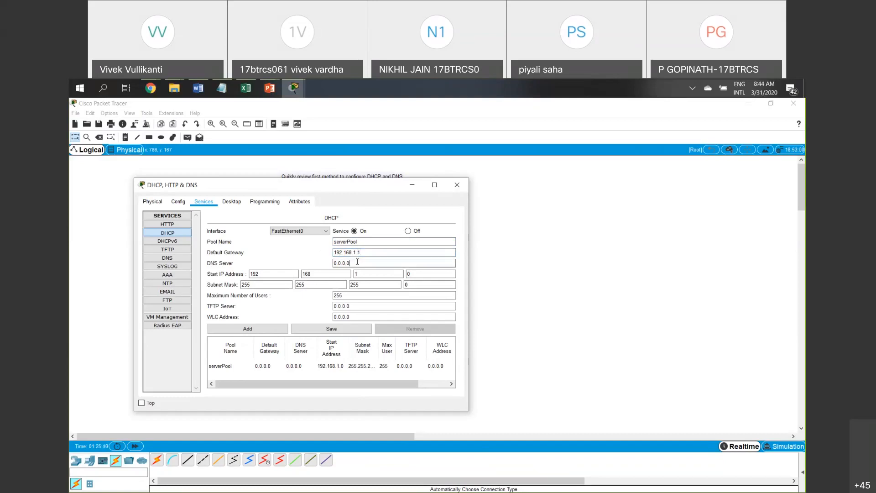
{"action": "left_click_drag", "start_coordinate": [337, 259], "coordinate": [328, 259]}
{"action": "type", "text": "192.168.1.2"}
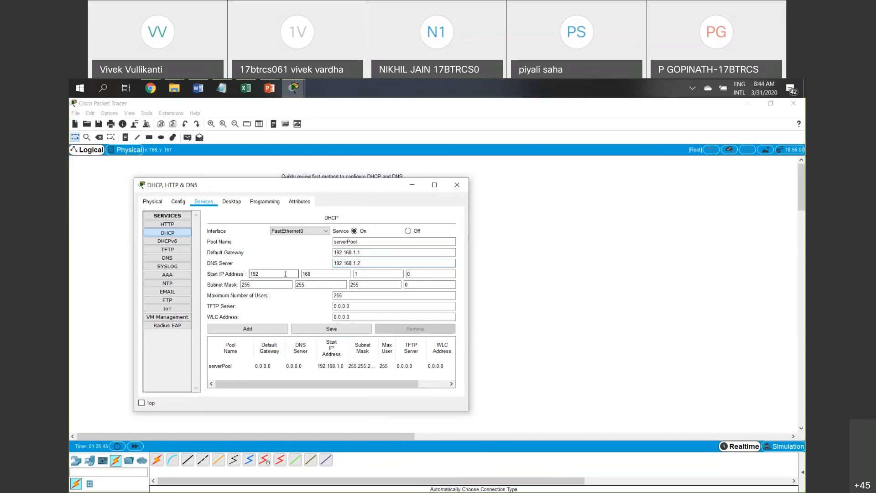
Set the DHCP pool's start IP address to 192.168.1.10, check its subnet mask, and save serverPool.
{"action": "double_click", "coordinate": [413, 273]}
{"action": "type", "text": "10"}
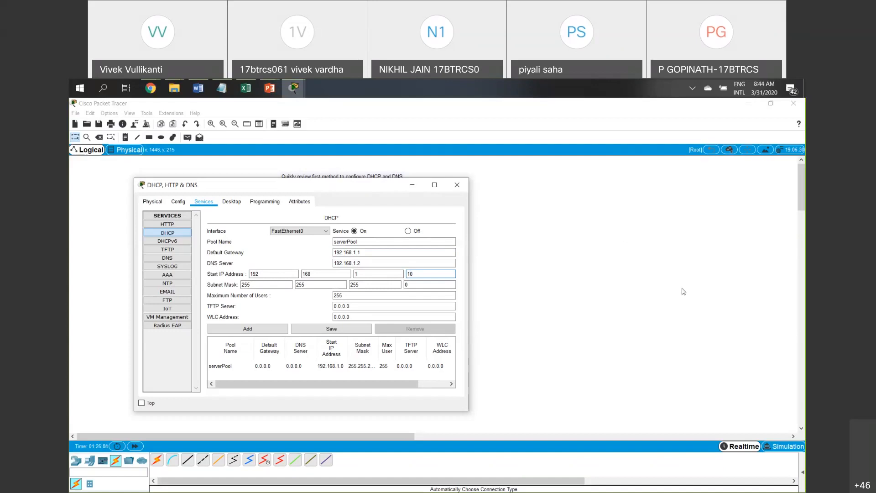
{"action": "left_click_drag", "start_coordinate": [399, 270], "coordinate": [371, 270]}
{"action": "double_click", "coordinate": [425, 286]}
{"action": "left_click", "coordinate": [288, 285]}
{"action": "double_click", "coordinate": [409, 284]}
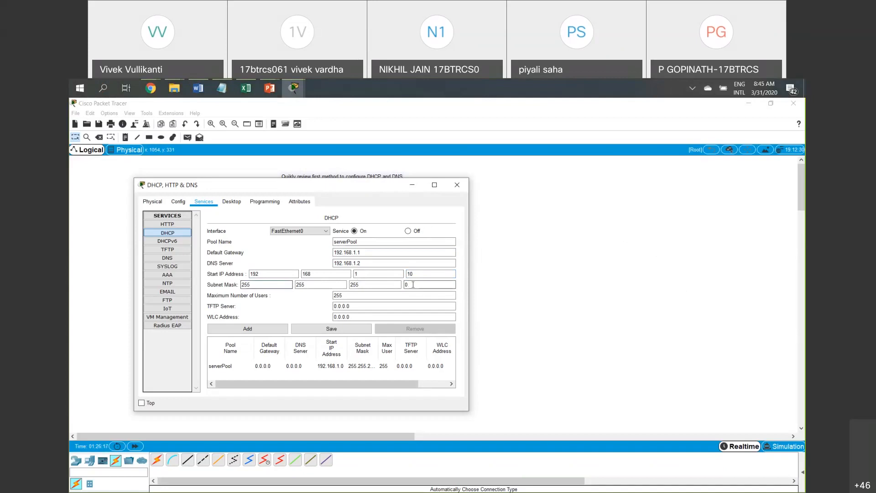
{"action": "left_click", "coordinate": [253, 283]}
{"action": "double_click", "coordinate": [427, 284]}
{"action": "left_click", "coordinate": [327, 330]}
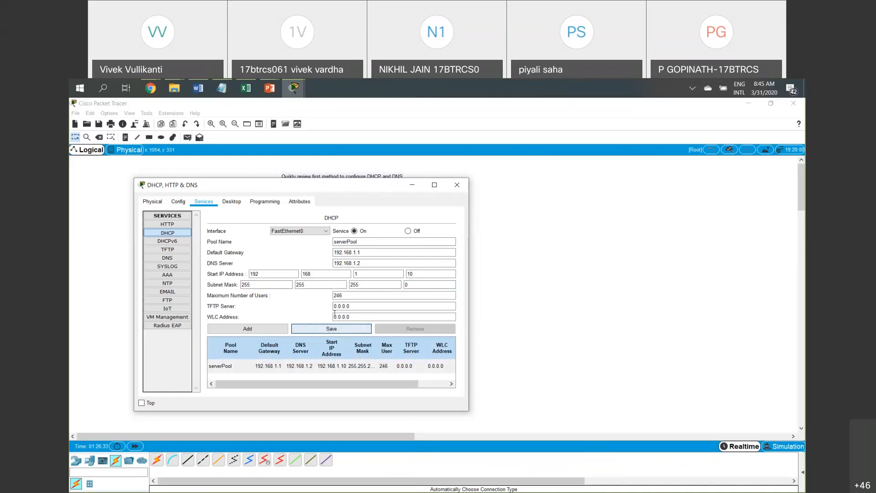
{"action": "double_click", "coordinate": [333, 296]}
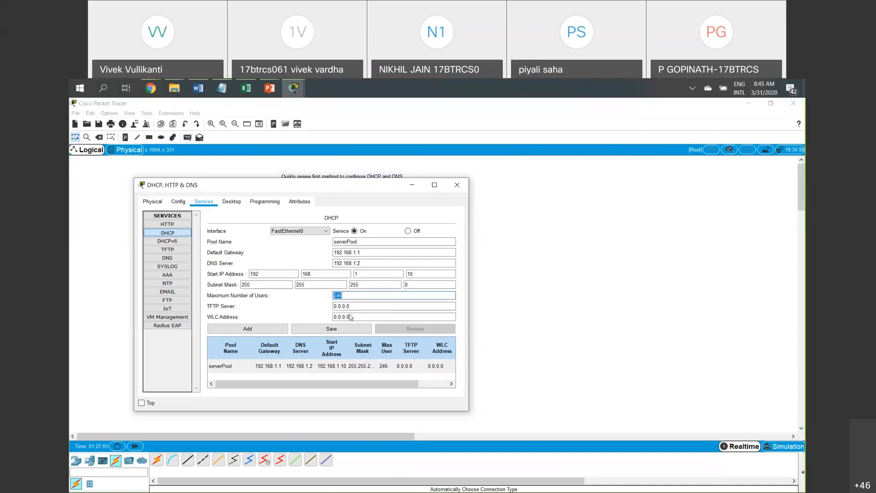
Turn on the server's DNS service.
{"action": "left_click", "coordinate": [168, 258]}
{"action": "left_click", "coordinate": [296, 253]}
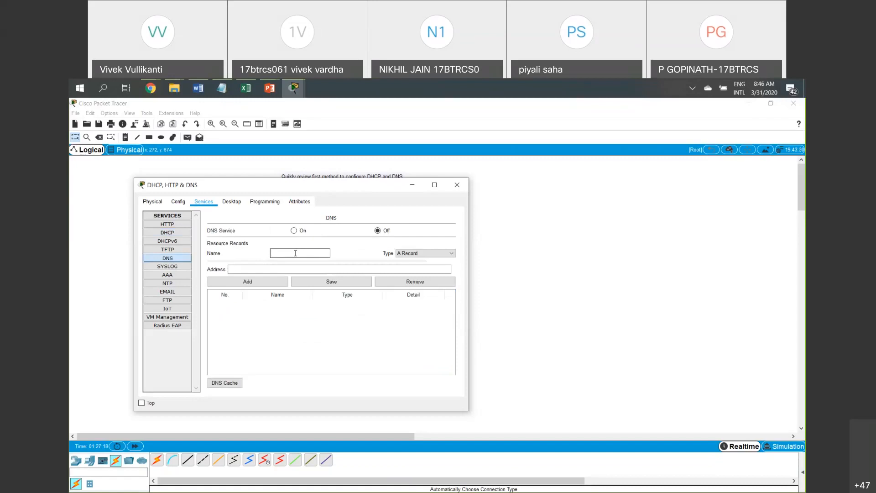
{"action": "left_click", "coordinate": [180, 224]}
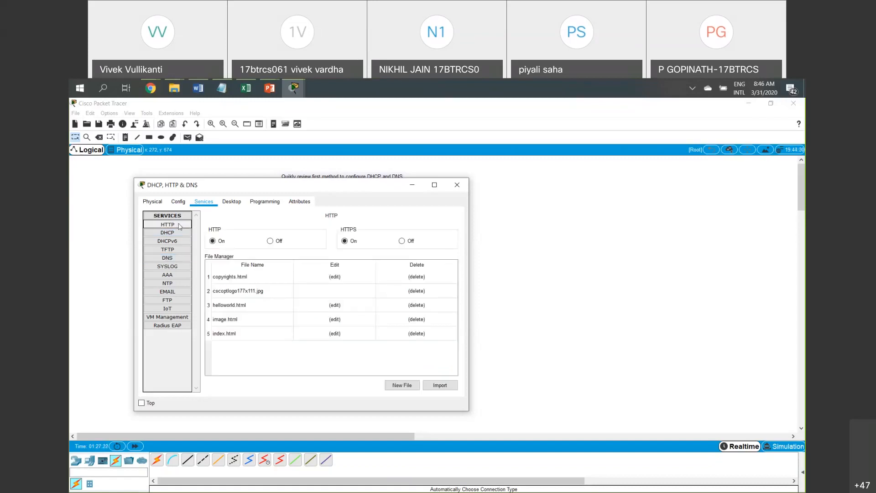
{"action": "left_click", "coordinate": [188, 260]}
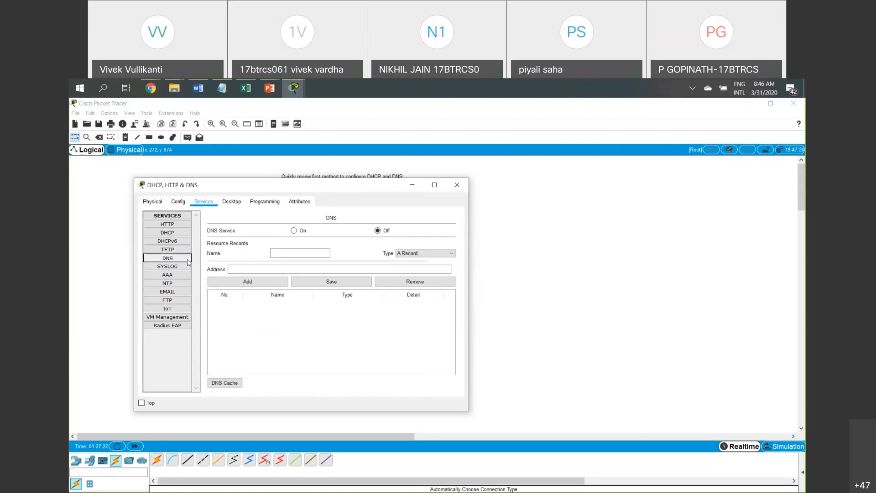
{"action": "left_click", "coordinate": [297, 232]}
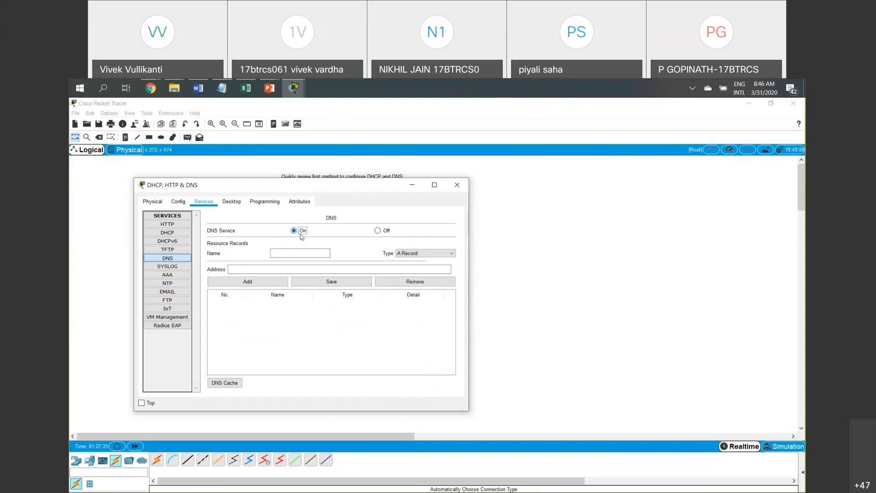
{"action": "left_click", "coordinate": [300, 254]}
{"action": "type", "text": "www.cse.com"}
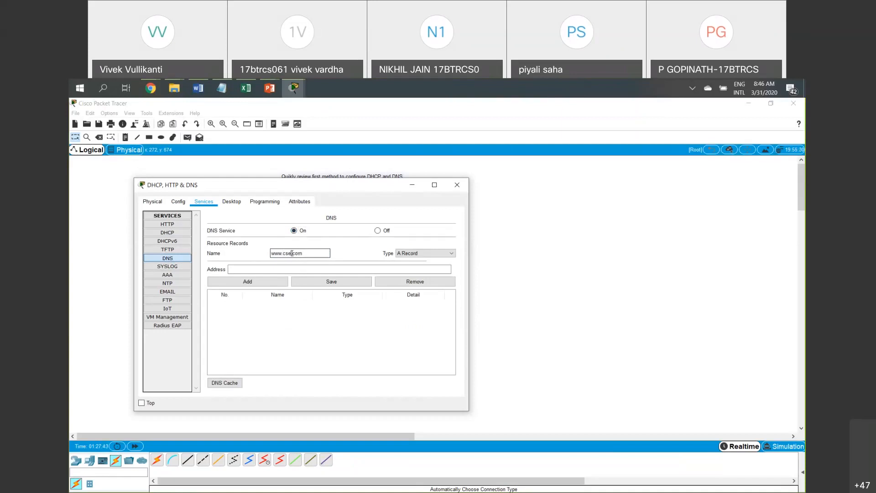
{"action": "left_click", "coordinate": [292, 253]}
{"action": "type", "text": "seise.com"}
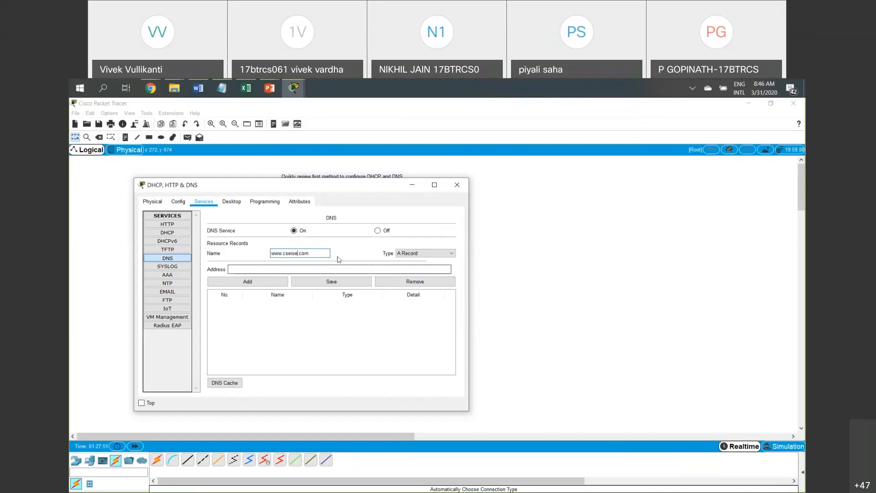
{"action": "left_click_drag", "start_coordinate": [326, 254], "coordinate": [267, 254]}
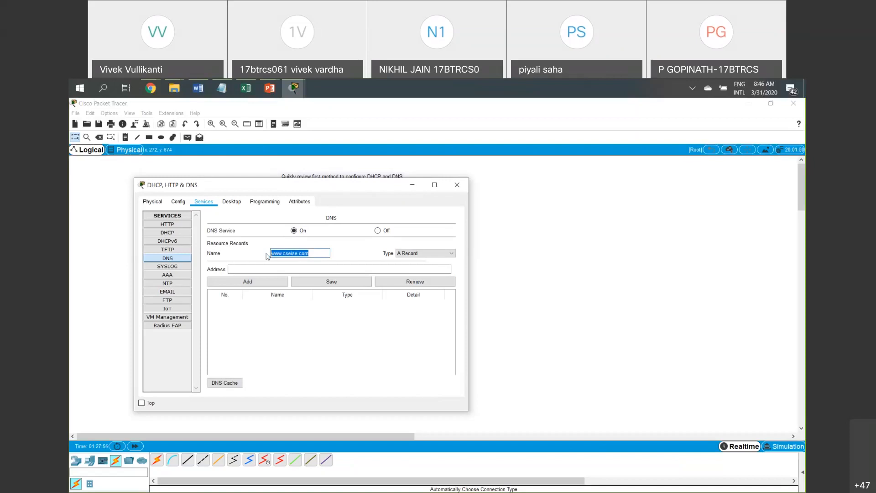
{"action": "left_click", "coordinate": [317, 254]}
{"action": "left_click", "coordinate": [367, 269]}
{"action": "type", "text": "192.168.1.2"}
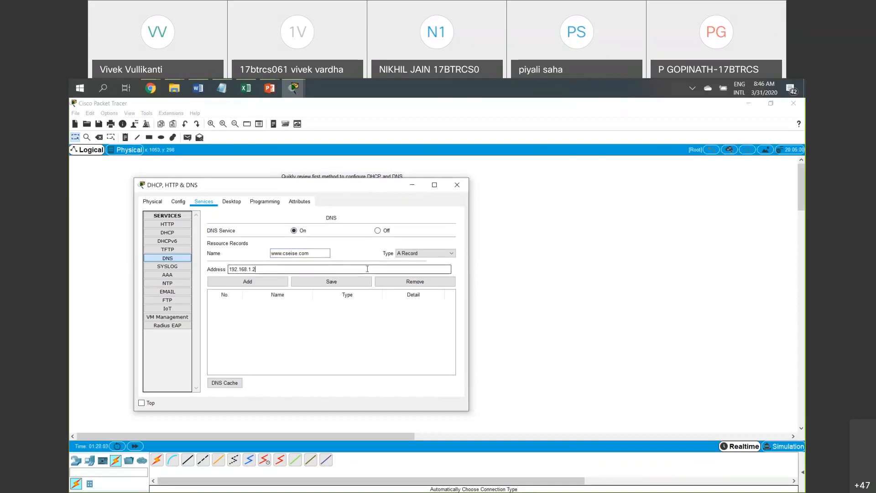
{"action": "triple_click", "coordinate": [300, 252]}
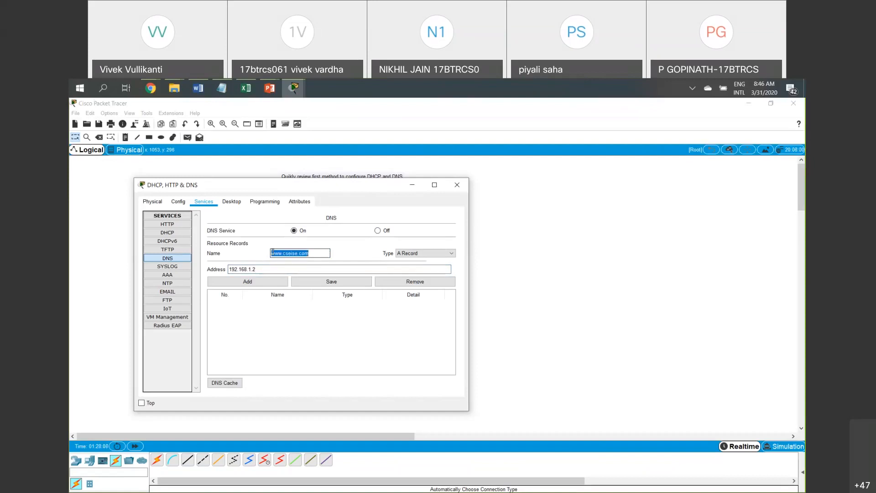
{"action": "left_click_drag", "start_coordinate": [259, 269], "coordinate": [228, 271]}
{"action": "left_click", "coordinate": [265, 282]}
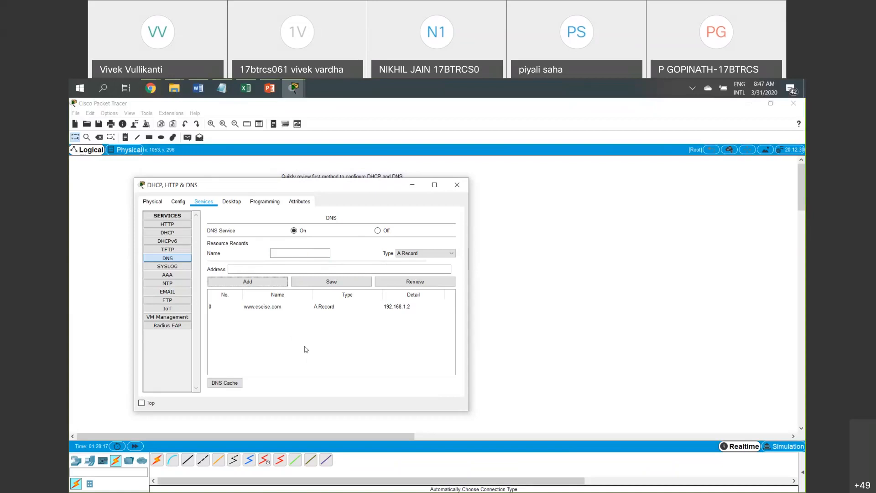
{"action": "left_click", "coordinate": [245, 306]}
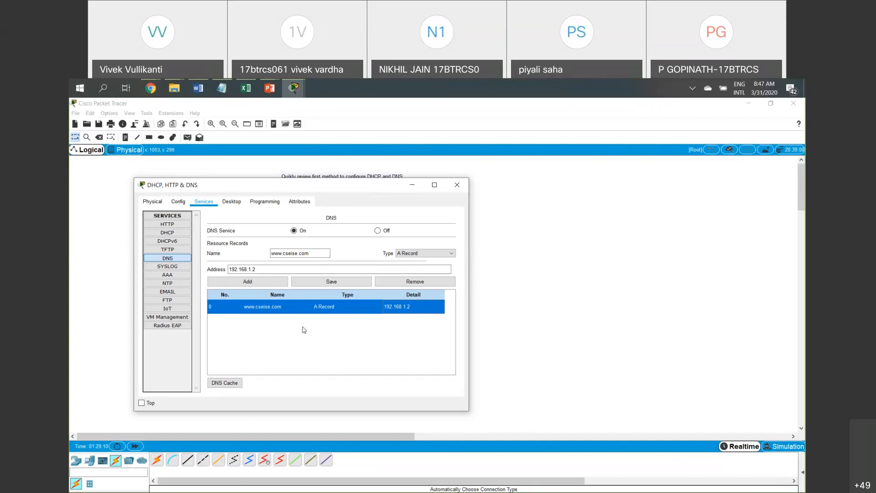
{"action": "left_click", "coordinate": [312, 254]}
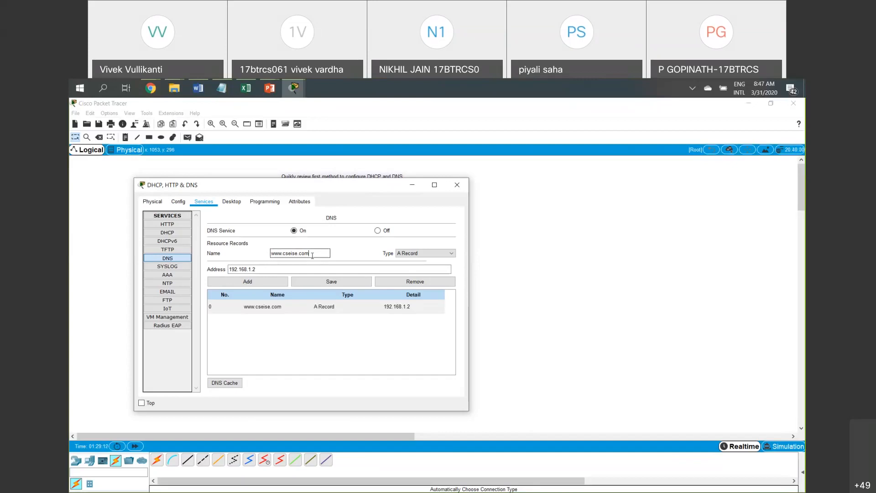
{"action": "double_click", "coordinate": [281, 252]}
{"action": "left_click_drag", "start_coordinate": [319, 251], "coordinate": [230, 270]}
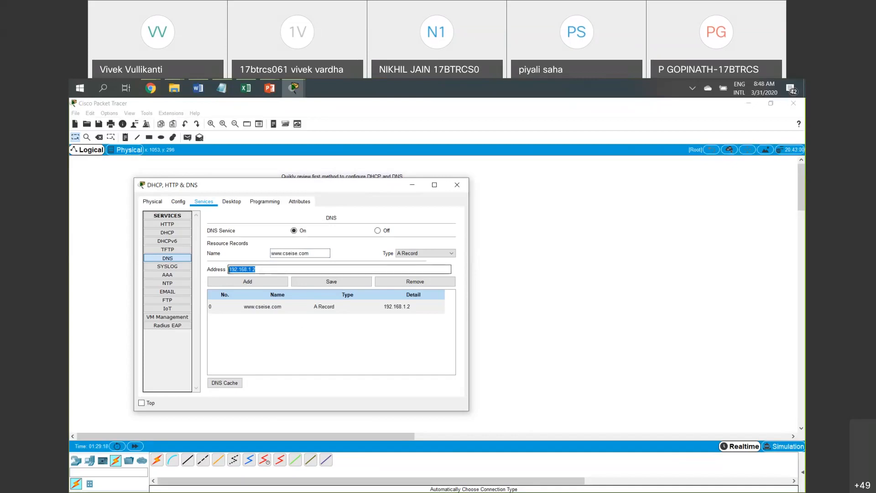
{"action": "left_click", "coordinate": [269, 272]}
{"action": "left_click_drag", "start_coordinate": [268, 272], "coordinate": [229, 270]}
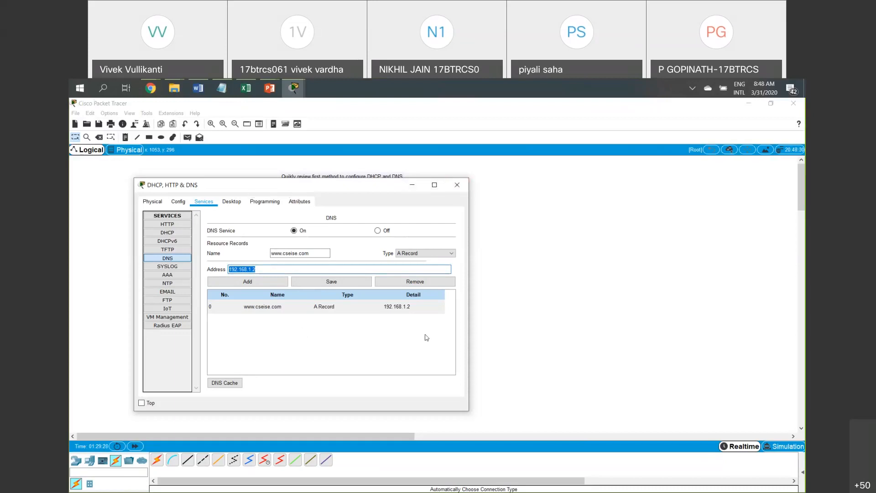
Review the server's HTTP, DHCP and DNS service settings and close its configuration window.
{"action": "left_click_drag", "start_coordinate": [247, 185], "coordinate": [364, 176]}
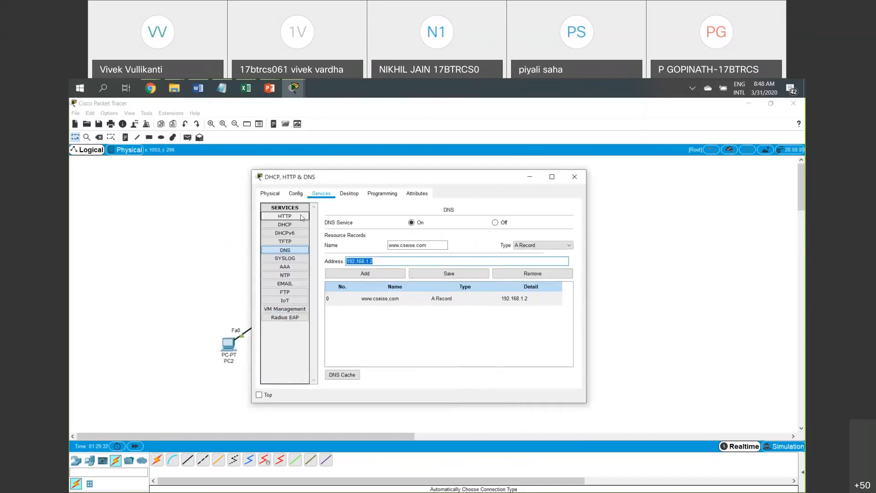
{"action": "left_click", "coordinate": [301, 217]}
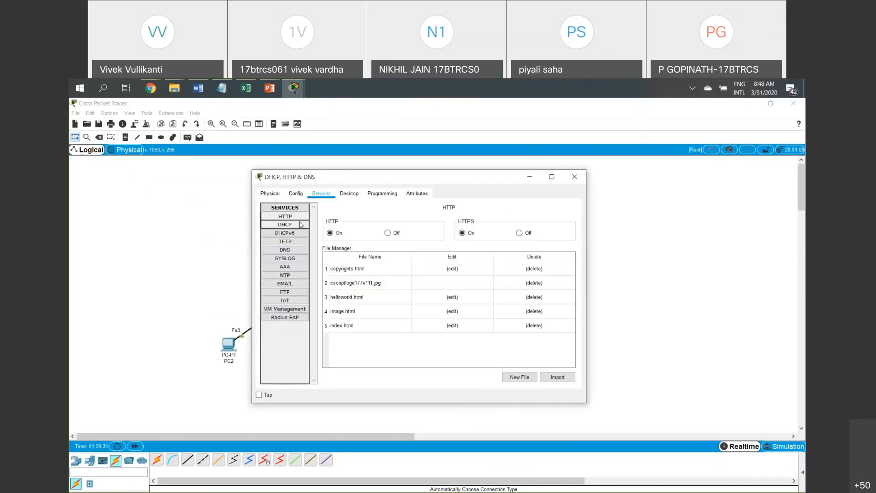
{"action": "left_click", "coordinate": [301, 225]}
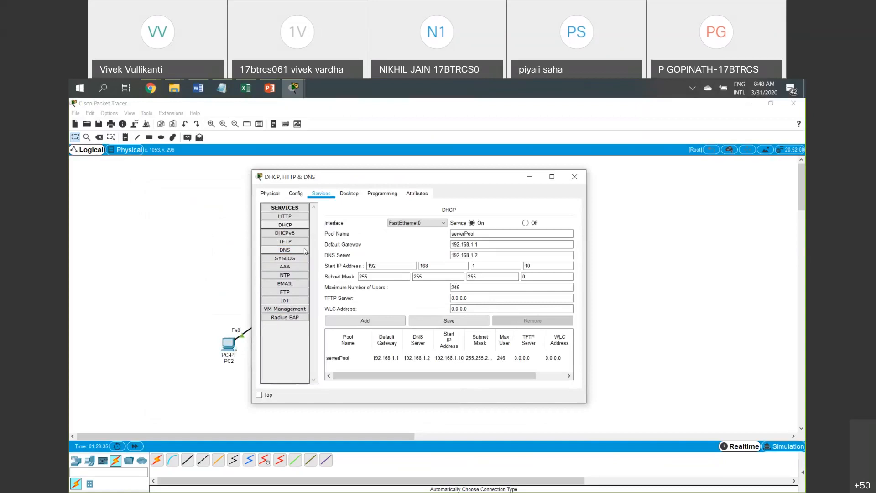
{"action": "left_click", "coordinate": [305, 251]}
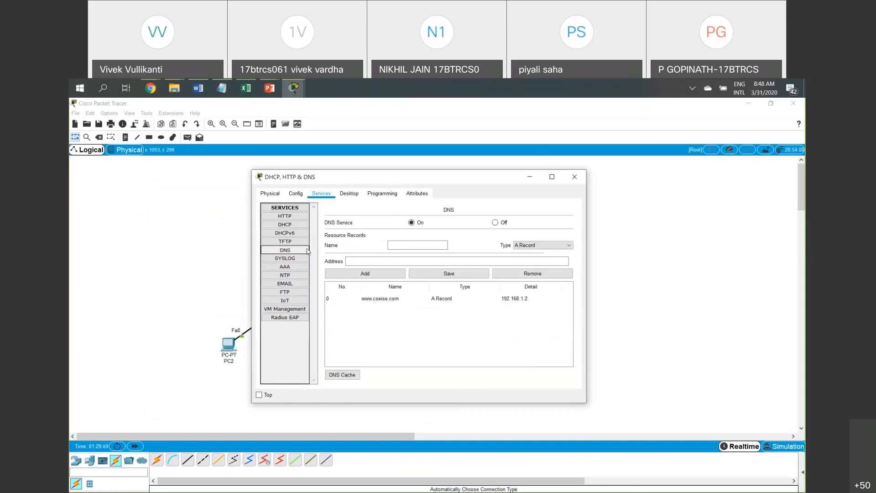
{"action": "left_click", "coordinate": [574, 177]}
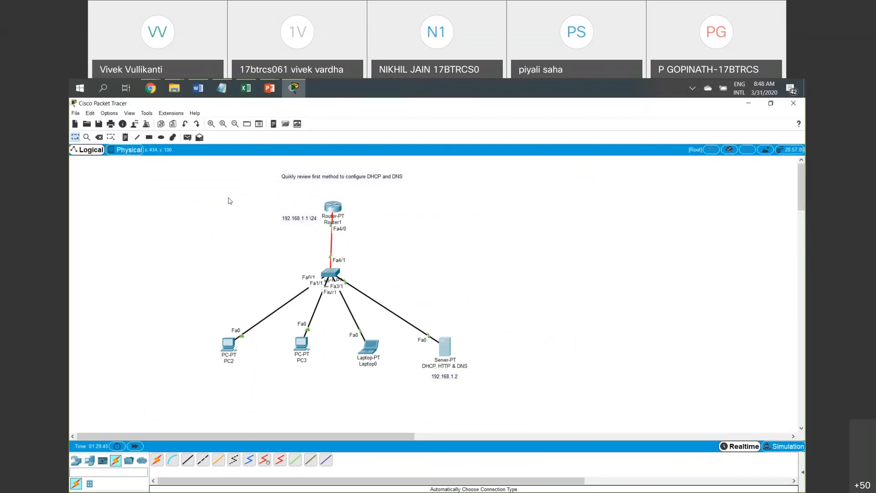
{"action": "left_click_drag", "start_coordinate": [229, 199], "coordinate": [419, 234]}
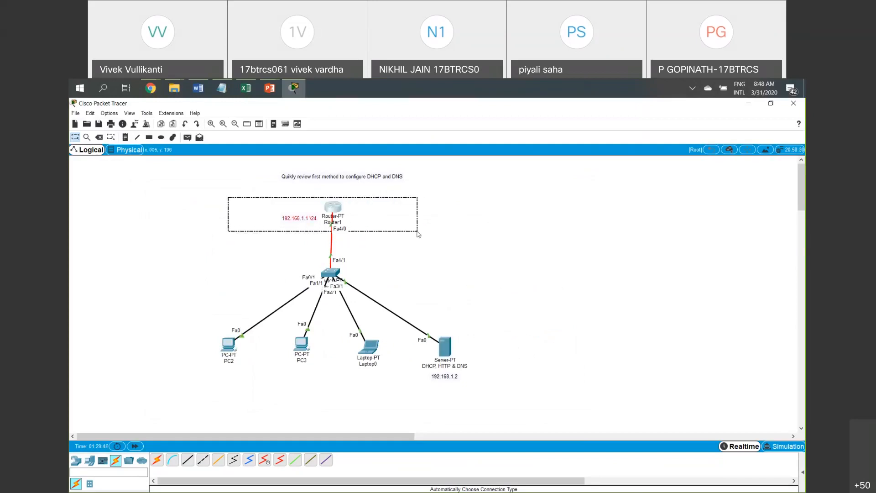
{"action": "left_click_drag", "start_coordinate": [522, 390], "coordinate": [428, 311]}
{"action": "left_click", "coordinate": [397, 399]}
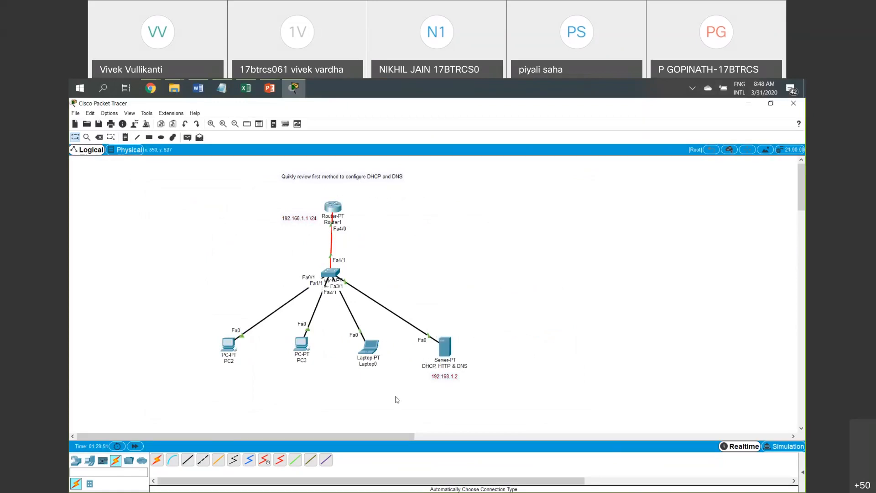
{"action": "left_click", "coordinate": [227, 348]}
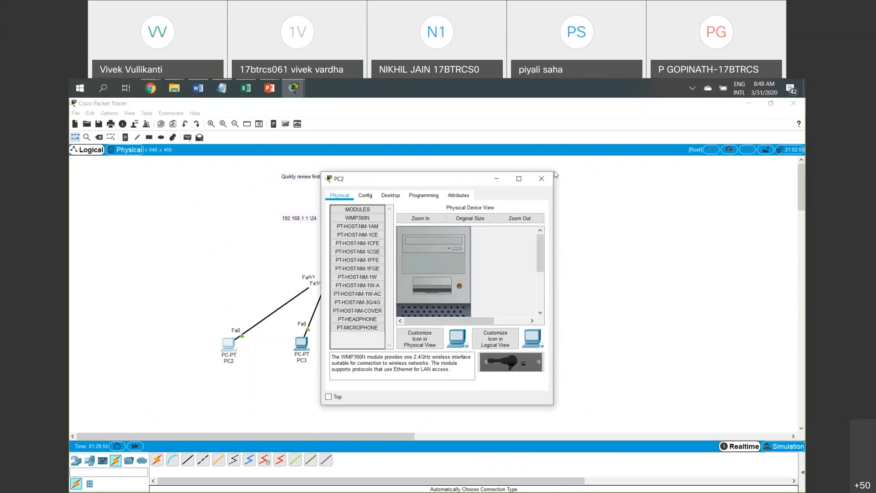
{"action": "left_click", "coordinate": [545, 178]}
{"action": "left_click_drag", "start_coordinate": [383, 378], "coordinate": [200, 329]}
Switch PC2's IP configuration to DHCP, check the assigned addresses, and close its window.
{"action": "left_click", "coordinate": [229, 345]}
{"action": "left_click", "coordinate": [388, 197]}
{"action": "left_click", "coordinate": [352, 239]}
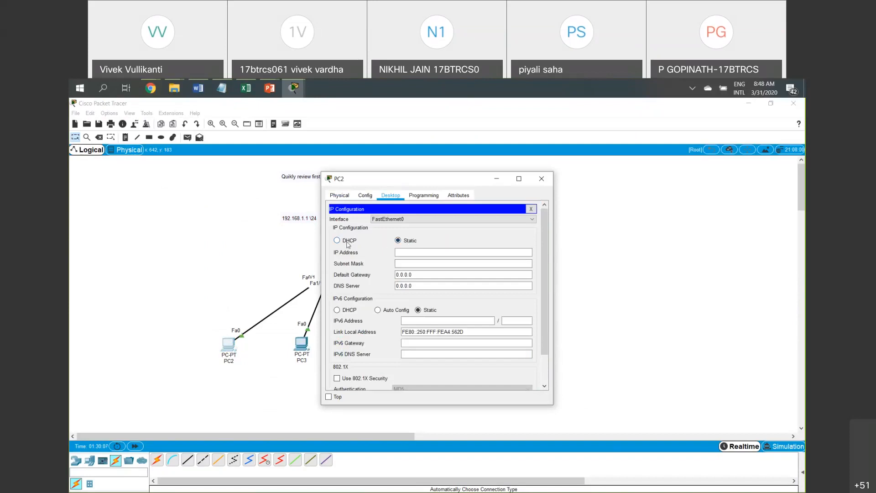
{"action": "left_click", "coordinate": [348, 243]}
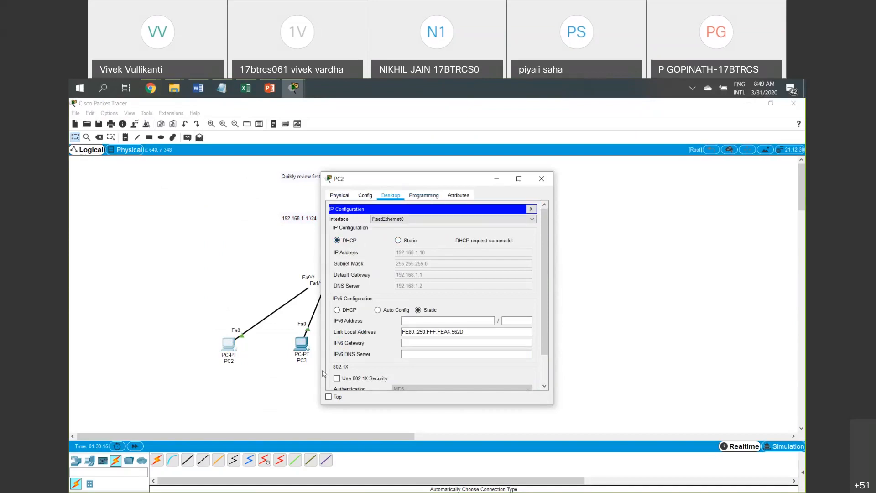
{"action": "left_click_drag", "start_coordinate": [379, 179], "coordinate": [305, 364]}
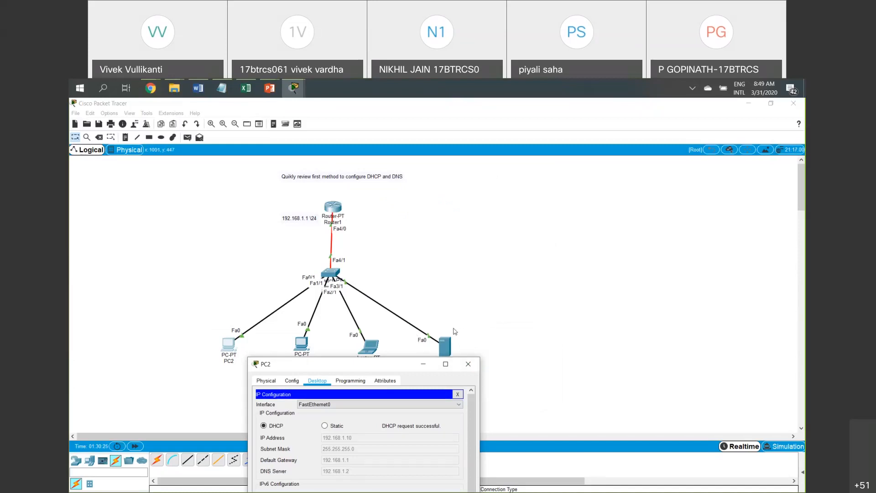
{"action": "left_click_drag", "start_coordinate": [372, 365], "coordinate": [371, 246]}
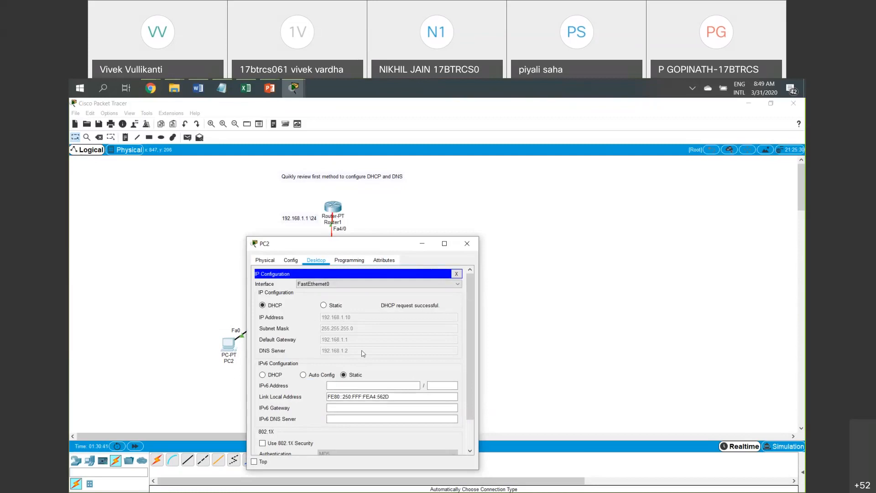
{"action": "left_click", "coordinate": [466, 244]}
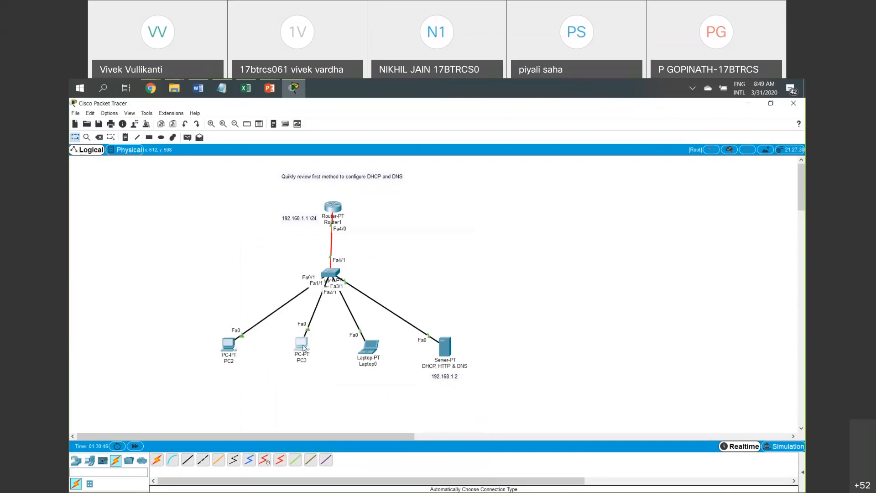
Switch PC3's IP configuration to DHCP and close its window.
{"action": "left_click", "coordinate": [303, 348]}
{"action": "left_click", "coordinate": [390, 195]}
{"action": "left_click", "coordinate": [357, 220]}
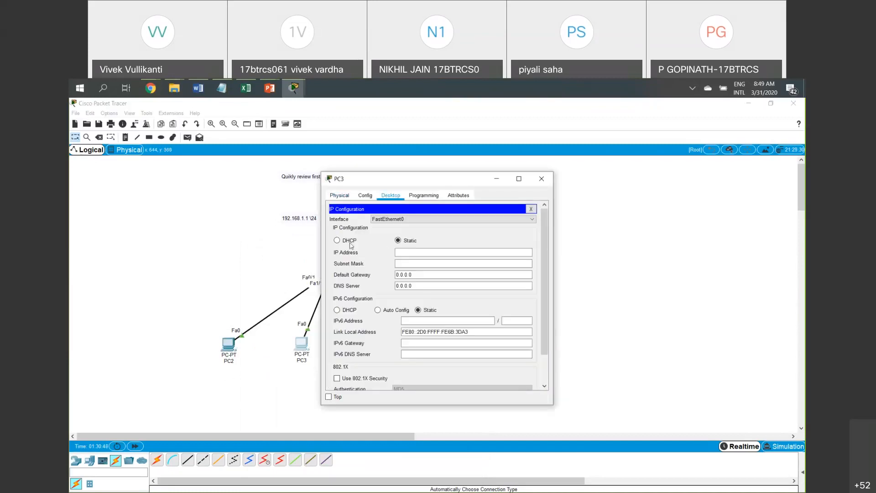
{"action": "left_click", "coordinate": [350, 242]}
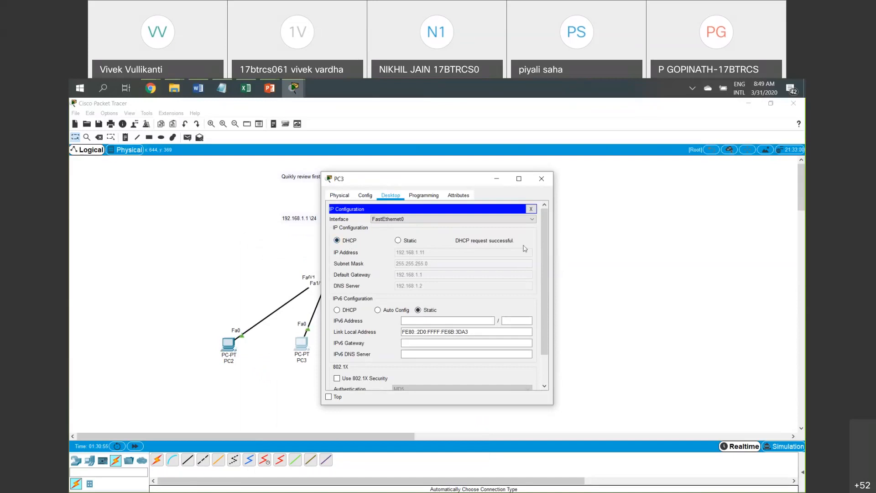
{"action": "left_click", "coordinate": [542, 179]}
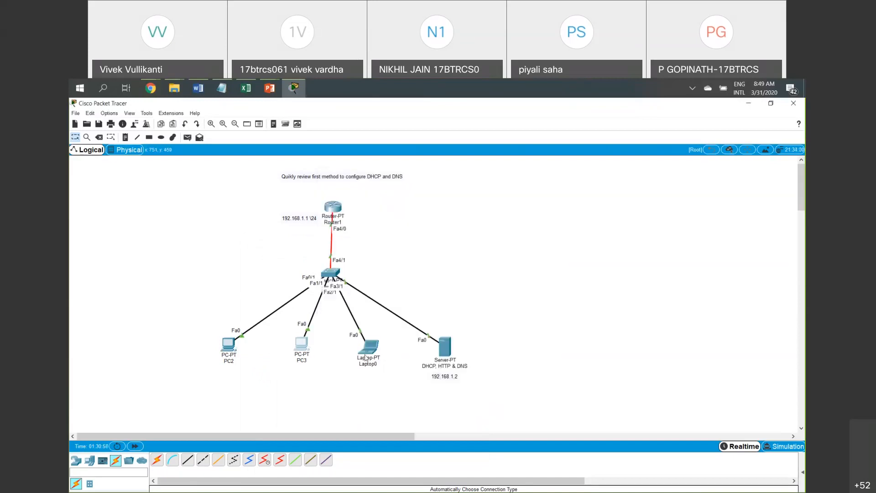
Switch Laptop0's IP configuration to DHCP and close its window.
{"action": "left_click", "coordinate": [368, 350]}
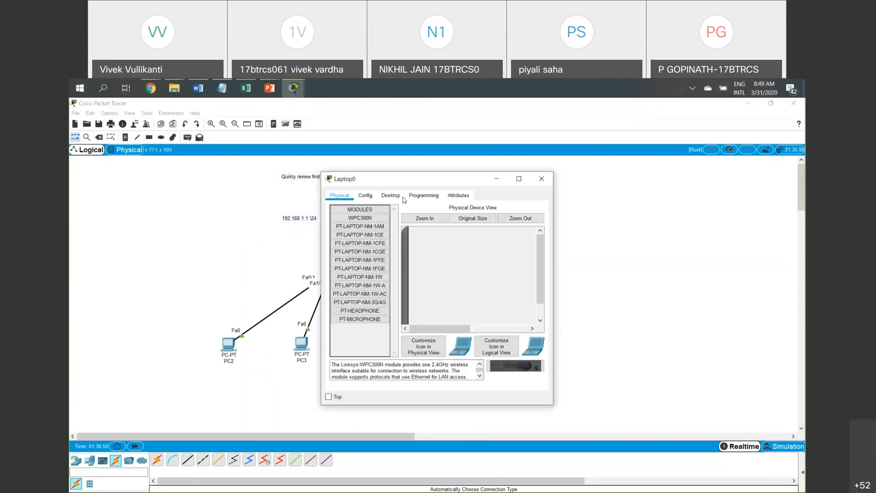
{"action": "left_click", "coordinate": [402, 197]}
{"action": "left_click", "coordinate": [367, 231]}
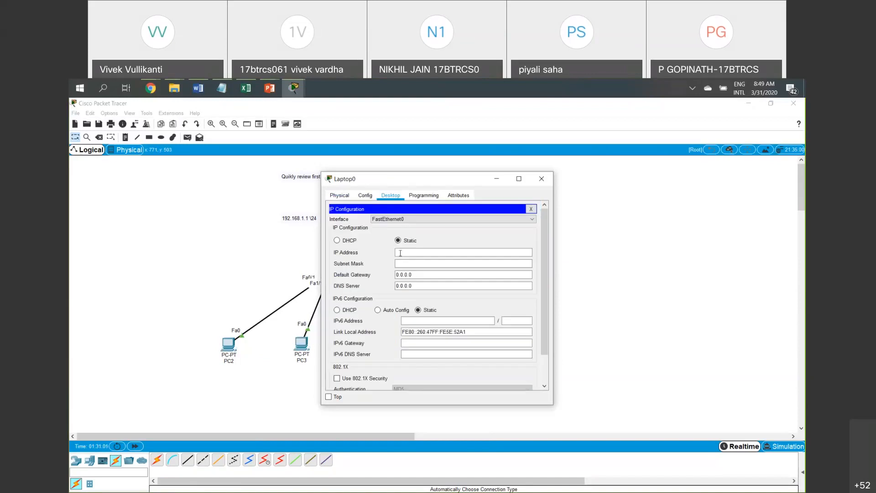
{"action": "left_click", "coordinate": [350, 242]}
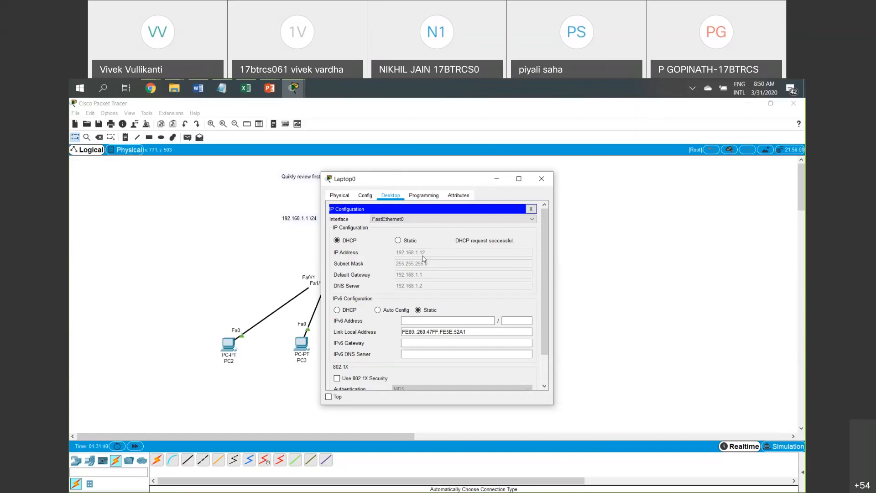
{"action": "left_click", "coordinate": [542, 179]}
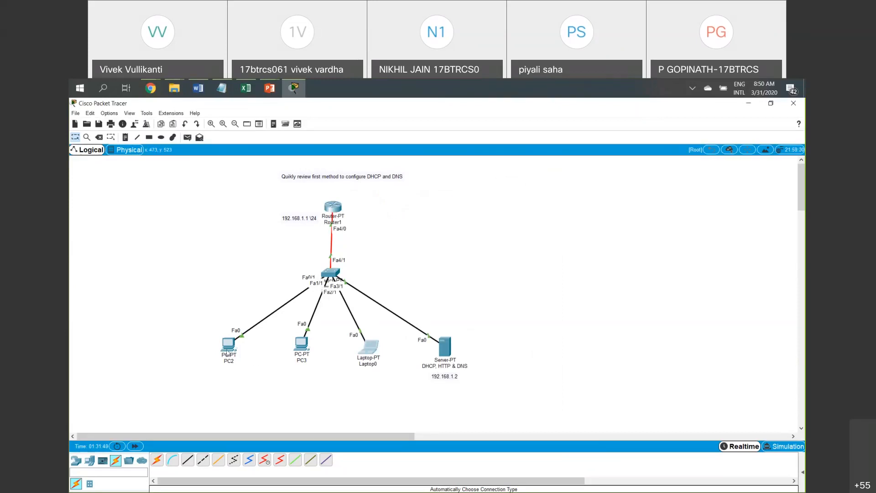
Check PC2's assigned addresses, then open its web browser in a widened window beside the server.
{"action": "mouse_move", "coordinate": [227, 353]}
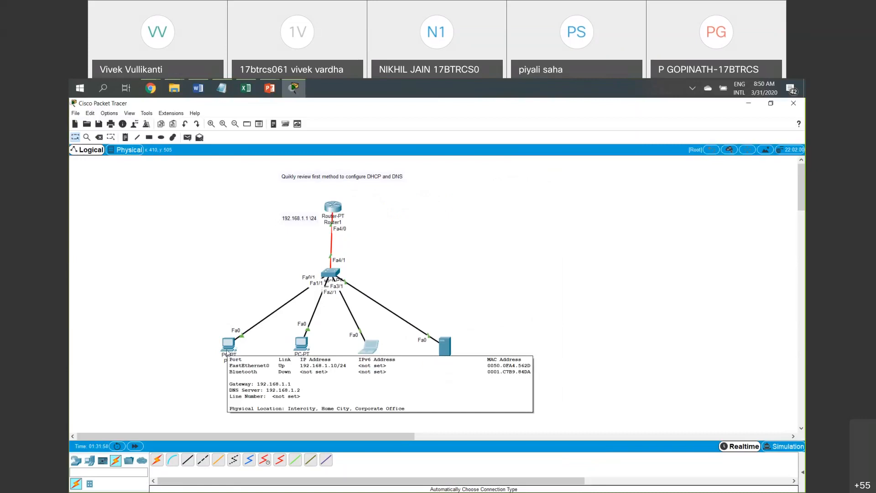
{"action": "left_click", "coordinate": [228, 346]}
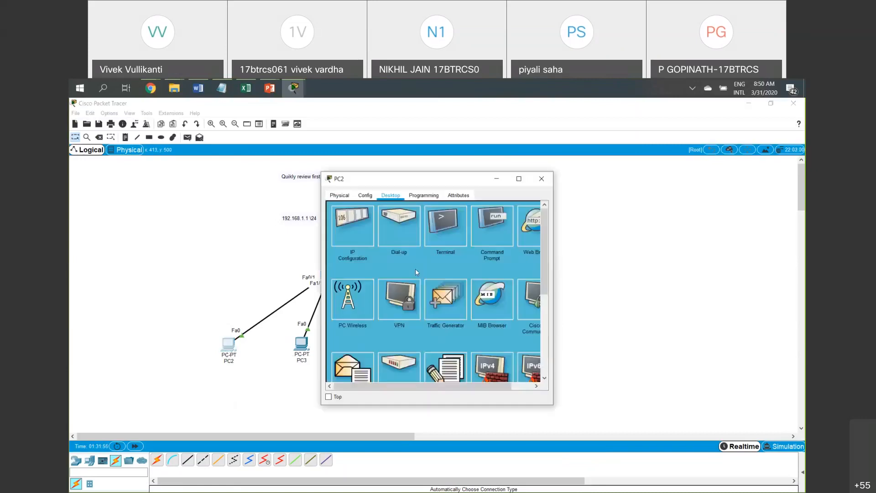
{"action": "left_click_drag", "start_coordinate": [461, 181], "coordinate": [359, 182]}
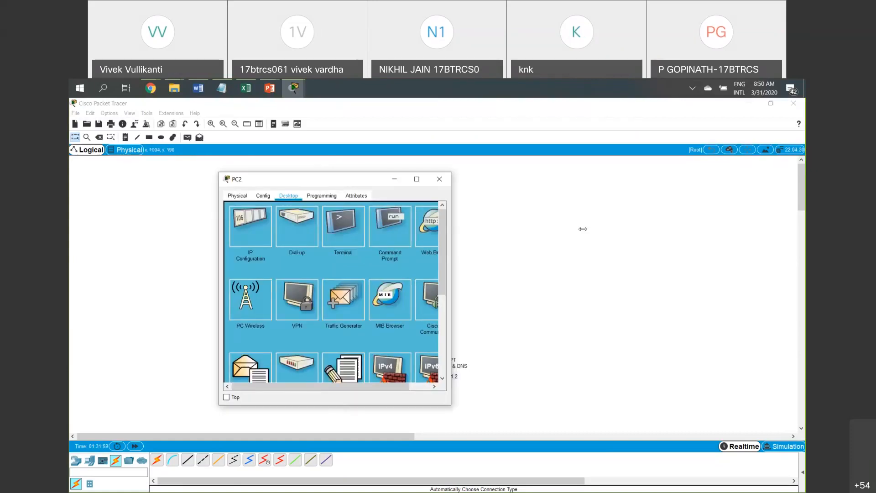
{"action": "left_click_drag", "start_coordinate": [451, 228], "coordinate": [582, 229]}
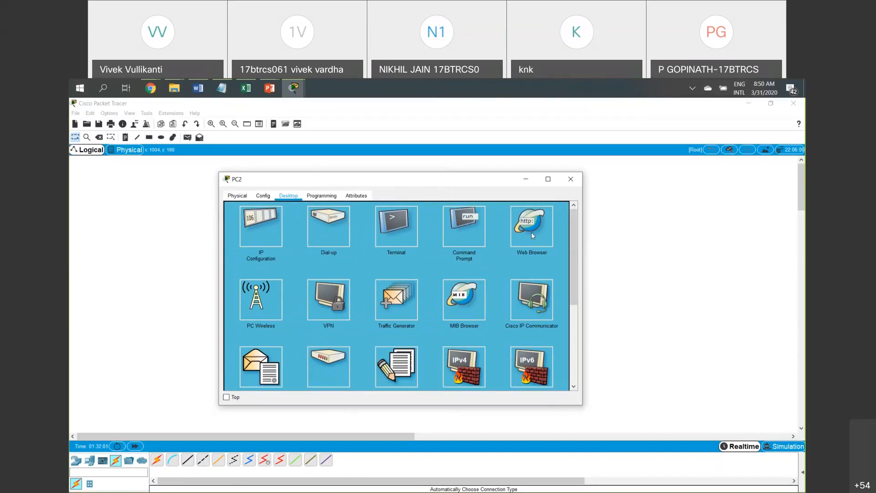
{"action": "left_click", "coordinate": [531, 232]}
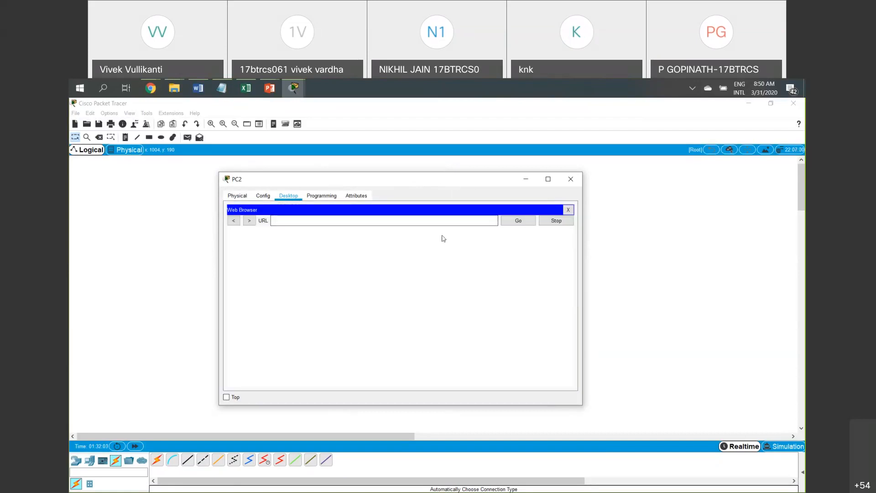
Highlight the server's IP address note and enter 192.168.1.2 as the URL in PC2's web browser.
{"action": "left_click", "coordinate": [430, 409]}
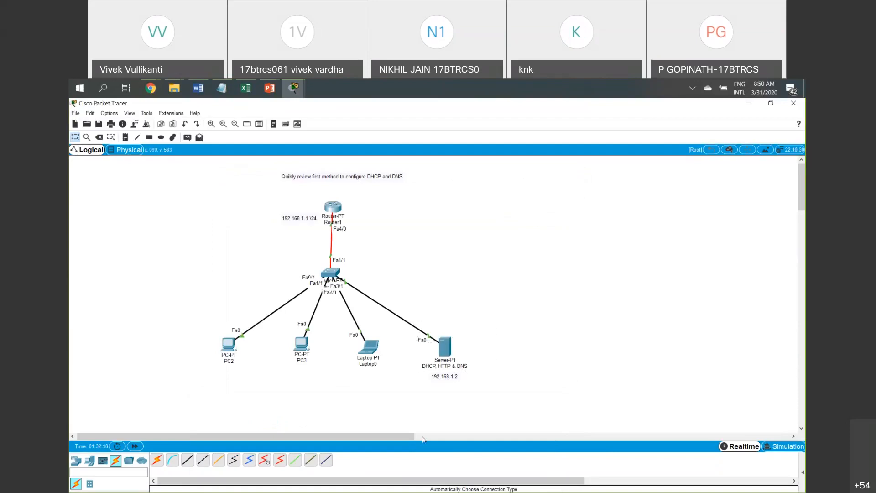
{"action": "double_click", "coordinate": [446, 380]}
{"action": "left_click_drag", "start_coordinate": [456, 375], "coordinate": [426, 379]}
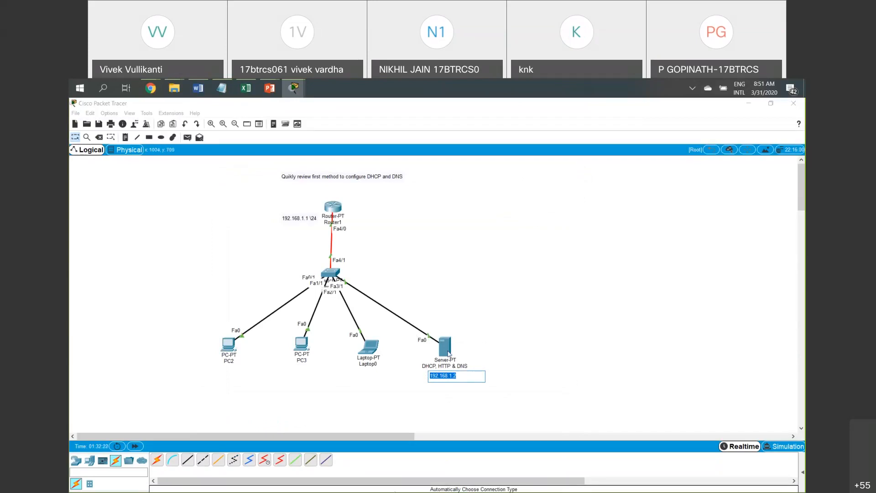
{"action": "left_click", "coordinate": [229, 349]}
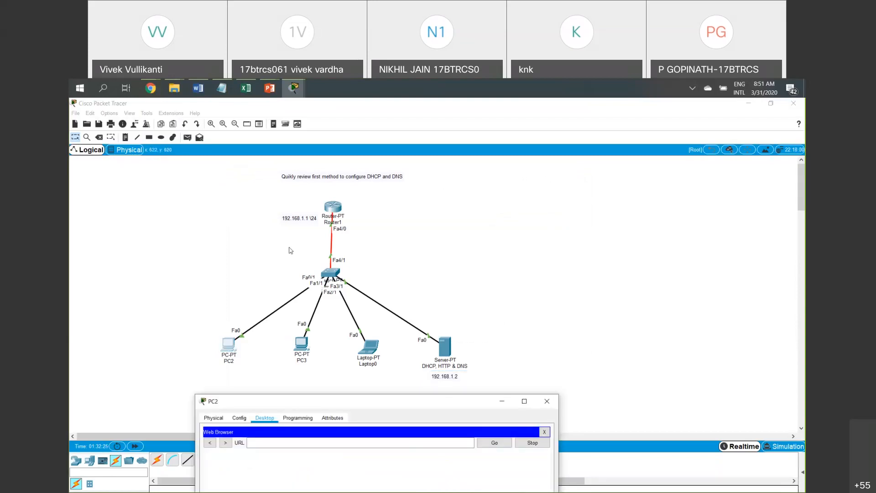
{"action": "left_click_drag", "start_coordinate": [346, 401], "coordinate": [363, 387]}
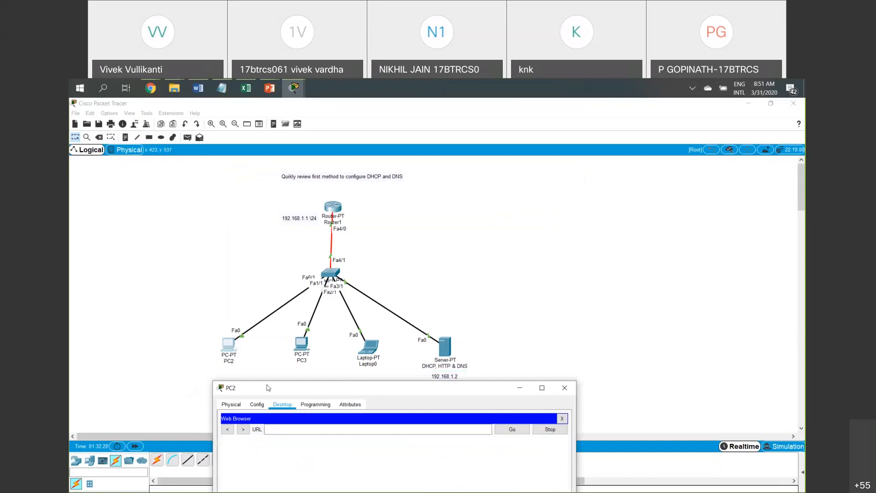
{"action": "left_click", "coordinate": [309, 430]}
{"action": "type", "text": "192.168.1.2"}
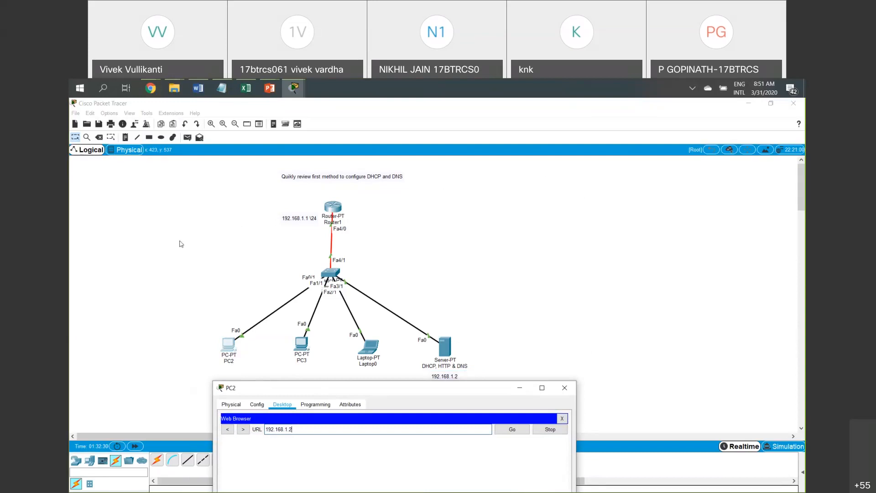
Load the entered server address in PC2's web browser, review the page's welcome text and URL, and close the PC2 window.
{"action": "left_click_drag", "start_coordinate": [269, 388], "coordinate": [141, 214]}
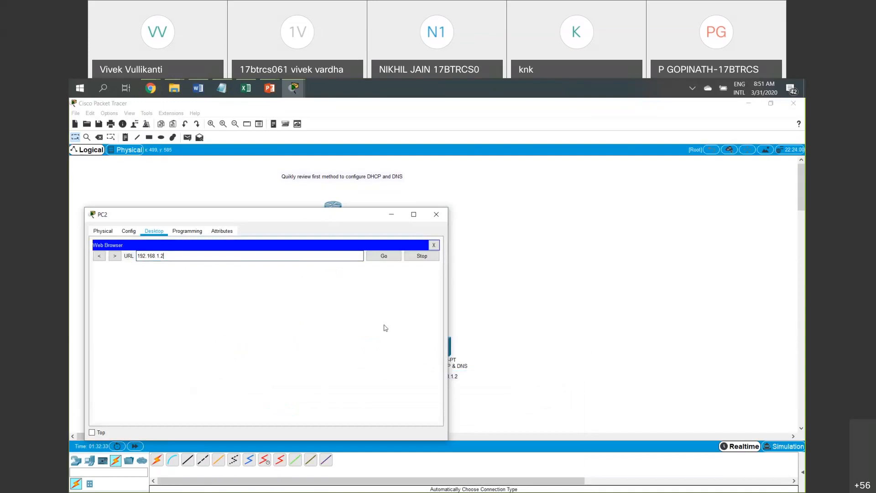
{"action": "left_click", "coordinate": [450, 336]}
{"action": "left_click_drag", "start_coordinate": [422, 314], "coordinate": [505, 396]}
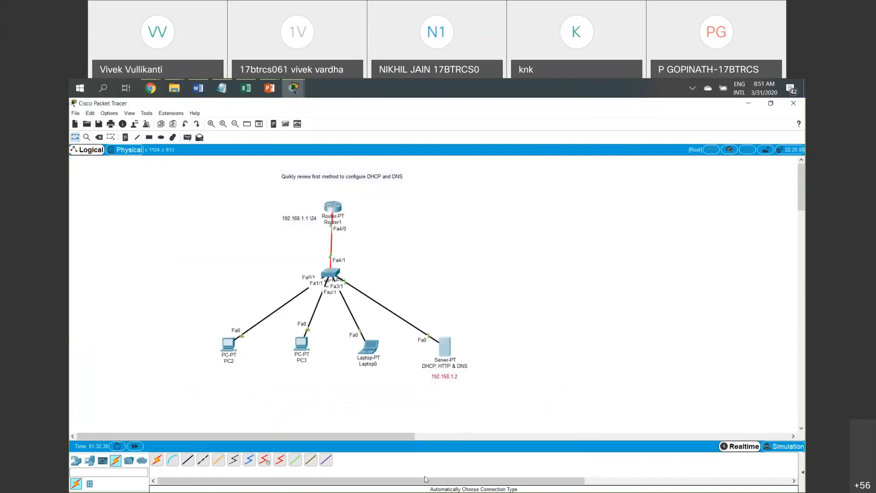
{"action": "left_click", "coordinate": [230, 346]}
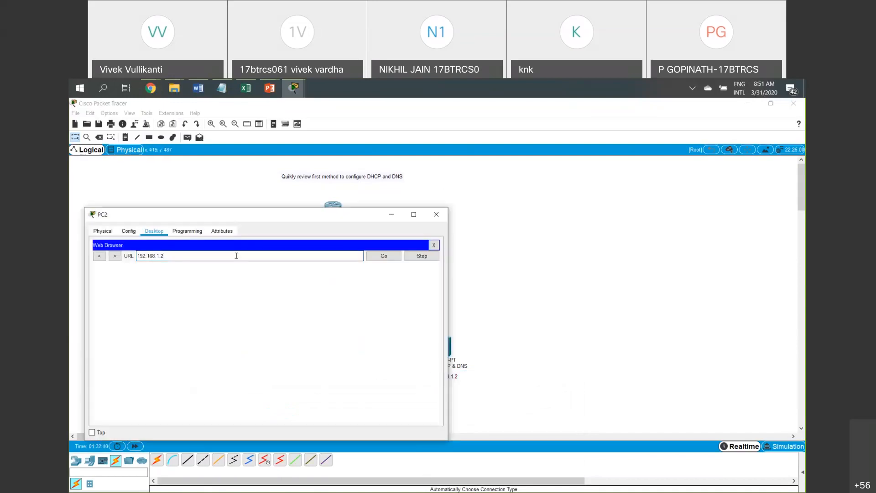
{"action": "key", "text": "Return"}
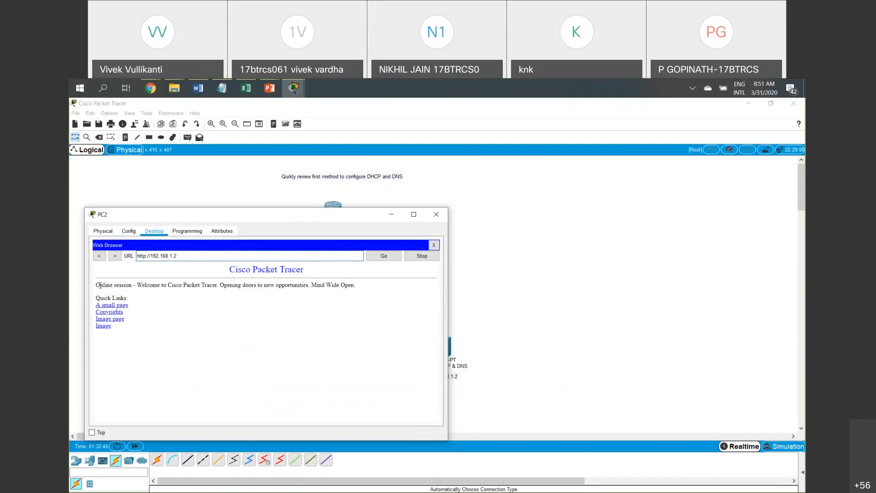
{"action": "left_click_drag", "start_coordinate": [100, 284], "coordinate": [340, 285]}
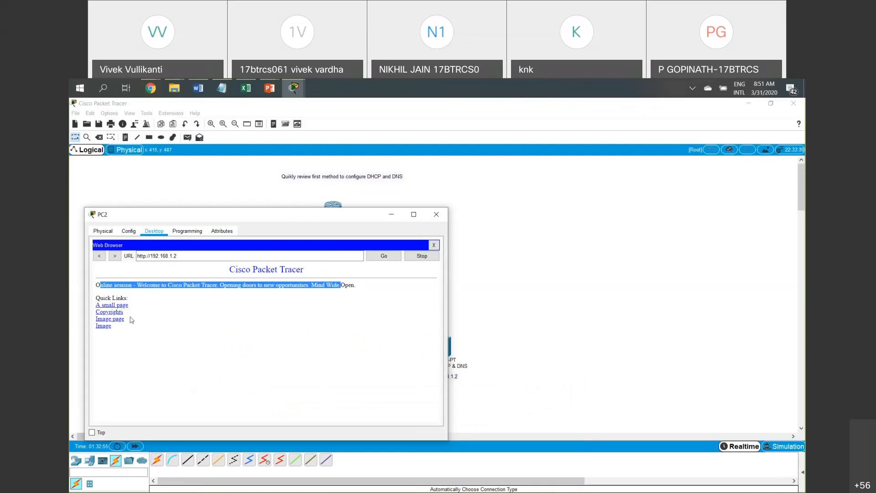
{"action": "left_click", "coordinate": [188, 256]}
{"action": "left_click_drag", "start_coordinate": [188, 256], "coordinate": [138, 256]}
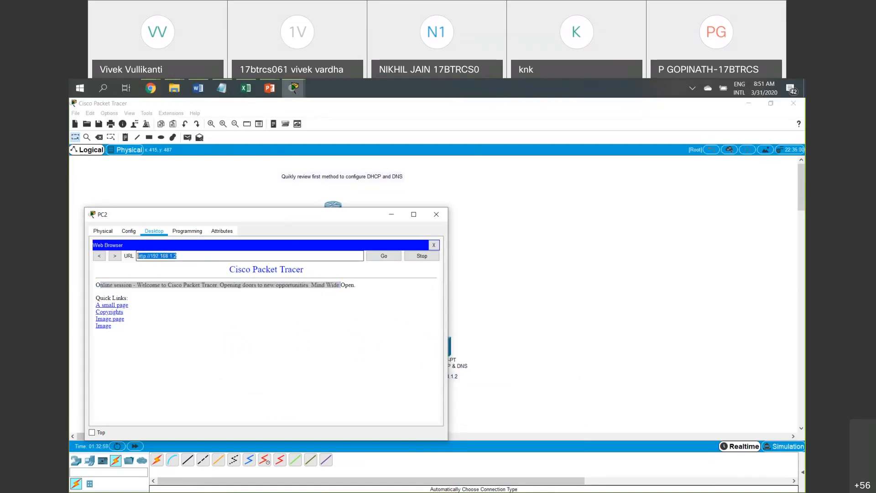
{"action": "left_click", "coordinate": [436, 215]}
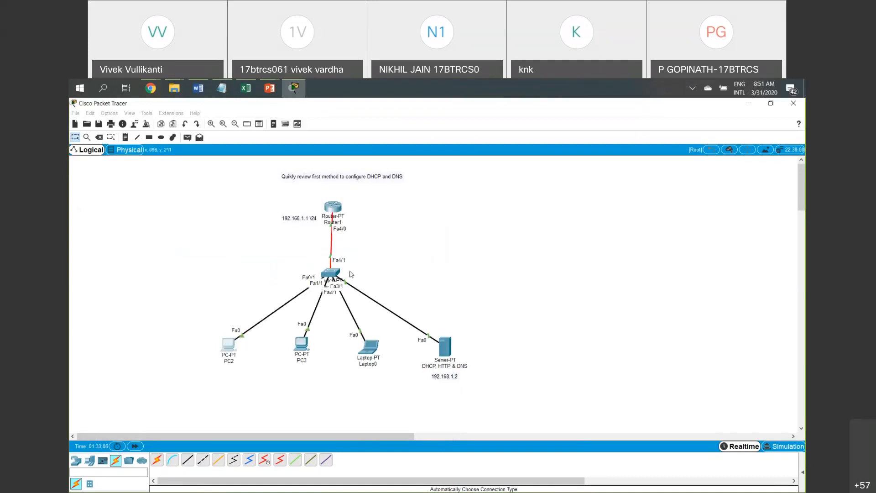
{"action": "left_click", "coordinate": [302, 348]}
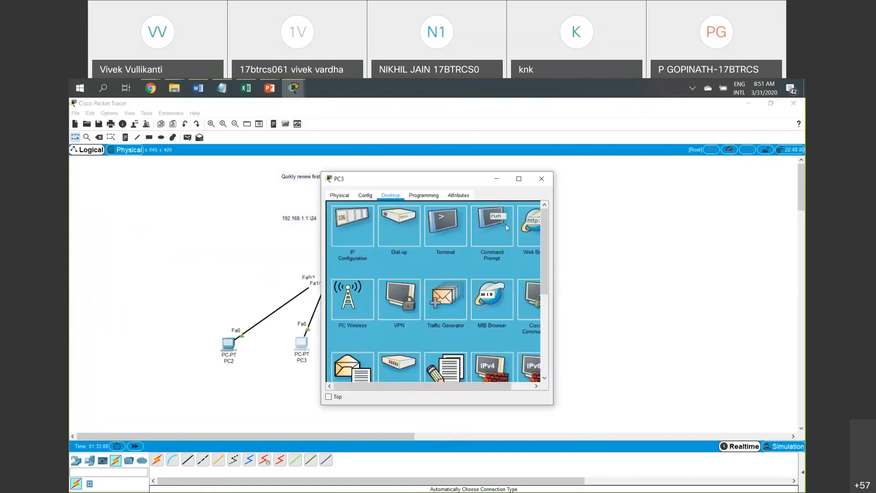
{"action": "left_click", "coordinate": [529, 229]}
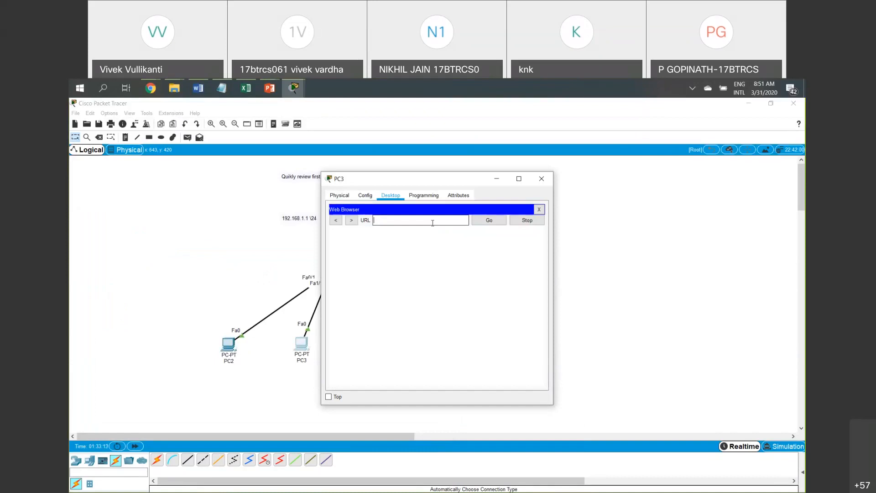
{"action": "type", "text": "www.cseise com"}
{"action": "key", "text": "Return"}
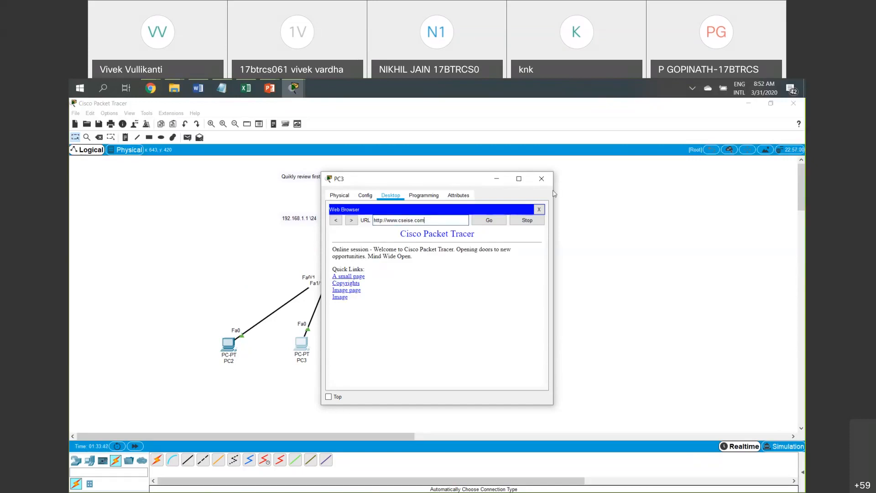
{"action": "left_click", "coordinate": [542, 179]}
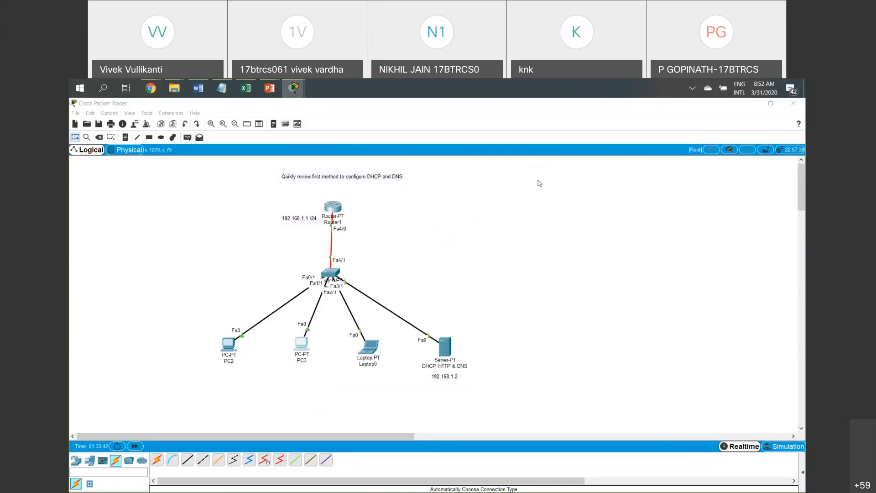
Highlight the finished topology and its row of clients and server for review, and bring the empty workspace beside it into view.
{"action": "left_click_drag", "start_coordinate": [533, 394], "coordinate": [145, 178]}
{"action": "left_click_drag", "start_coordinate": [333, 437], "coordinate": [386, 444]}
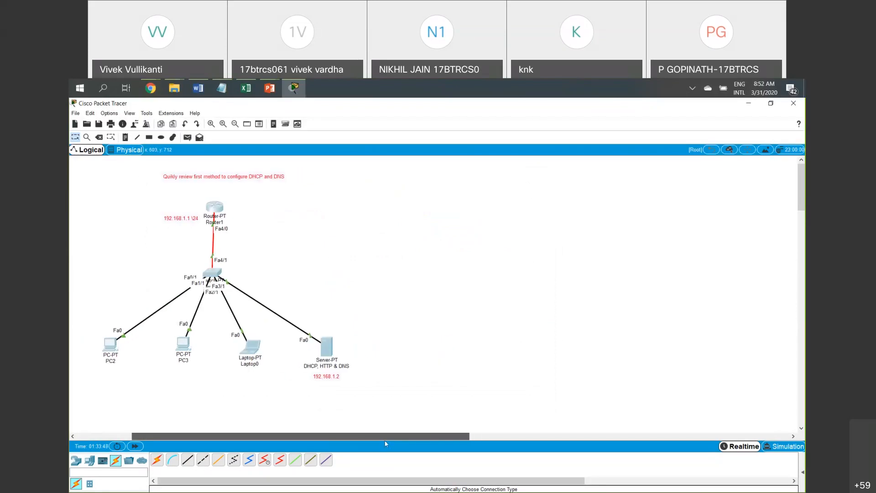
{"action": "left_click", "coordinate": [376, 407]}
{"action": "mouse_move", "coordinate": [375, 405]}
{"action": "left_mouse_down"}
{"action": "mouse_move", "coordinate": [294, 308]}
{"action": "mouse_move", "coordinate": [326, 396]}
{"action": "mouse_move", "coordinate": [374, 401]}
{"action": "left_mouse_up"}
{"action": "left_click_drag", "start_coordinate": [394, 435], "coordinate": [407, 439]}
{"action": "left_click_drag", "start_coordinate": [396, 392], "coordinate": [70, 319]}
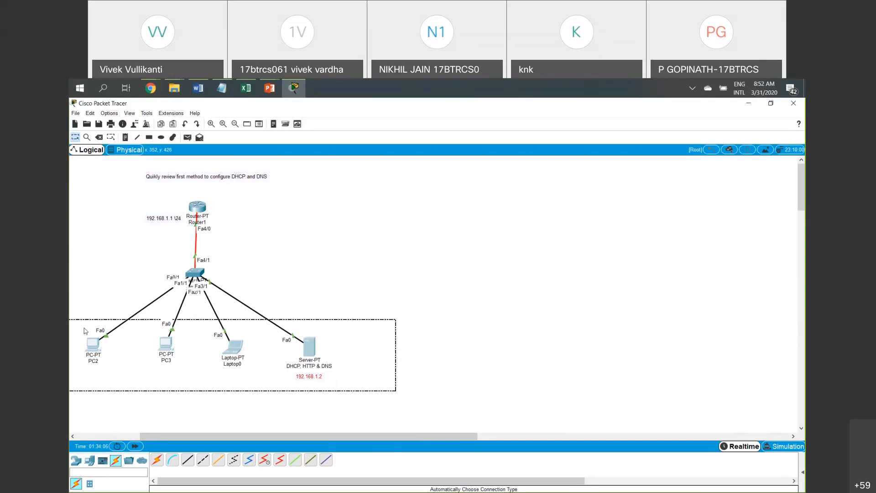
{"action": "mouse_move", "coordinate": [95, 351]}
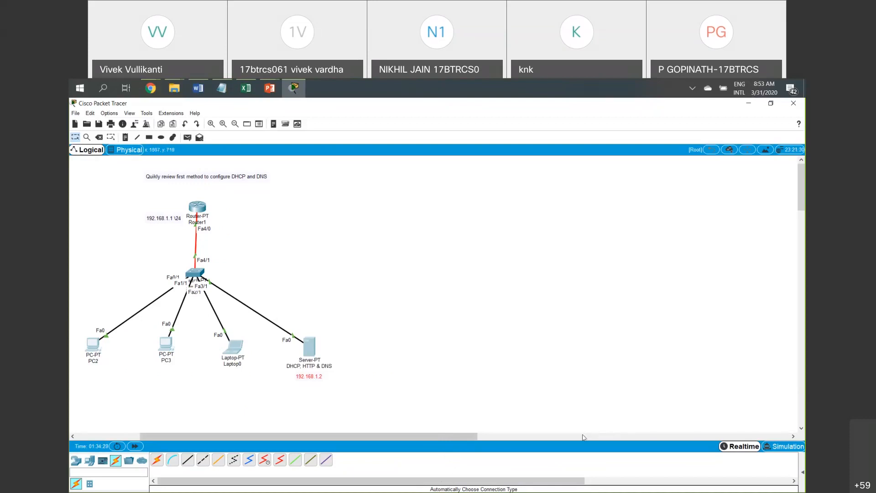
{"action": "left_click", "coordinate": [677, 461]}
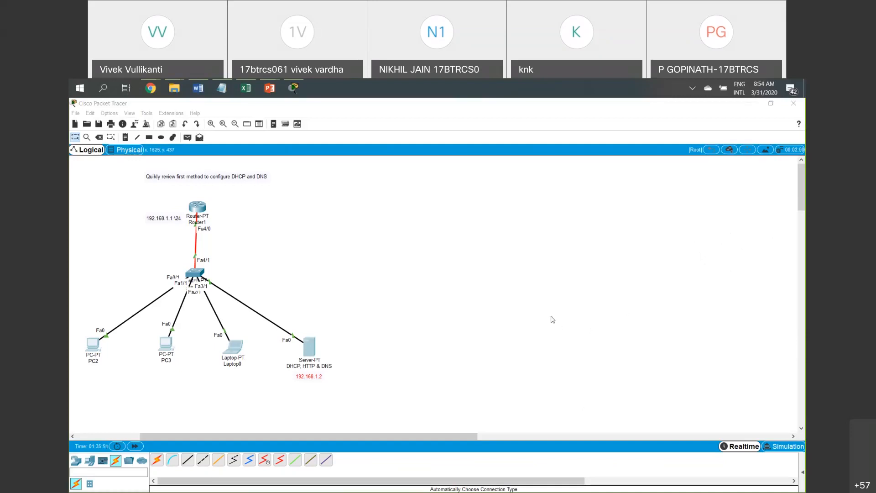
{"action": "left_click", "coordinate": [412, 394]}
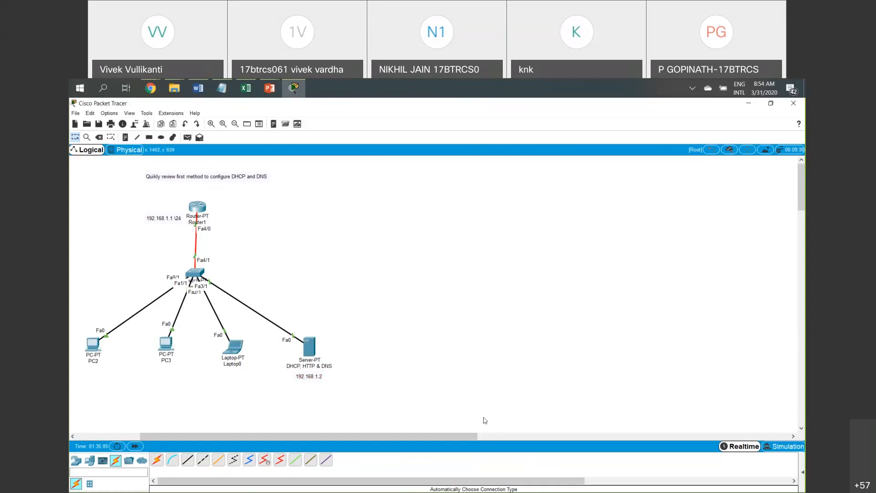
Place a generic Router-PT with a Switch-PT beneath it in the empty workspace beside the first network.
{"action": "left_click", "coordinate": [76, 461]}
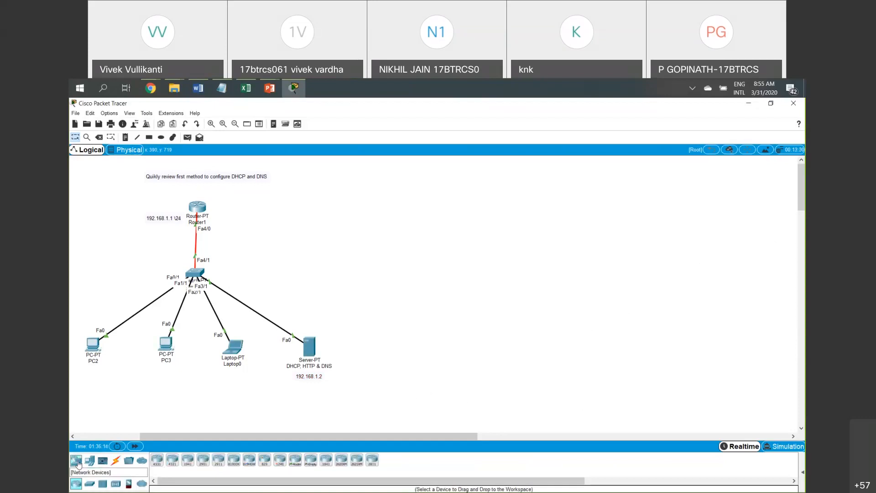
{"action": "left_click", "coordinate": [295, 459]}
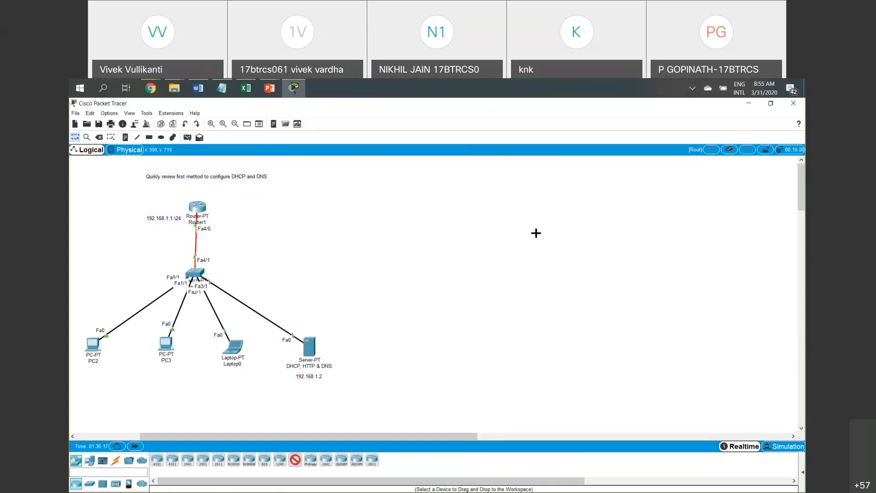
{"action": "left_click", "coordinate": [473, 214]}
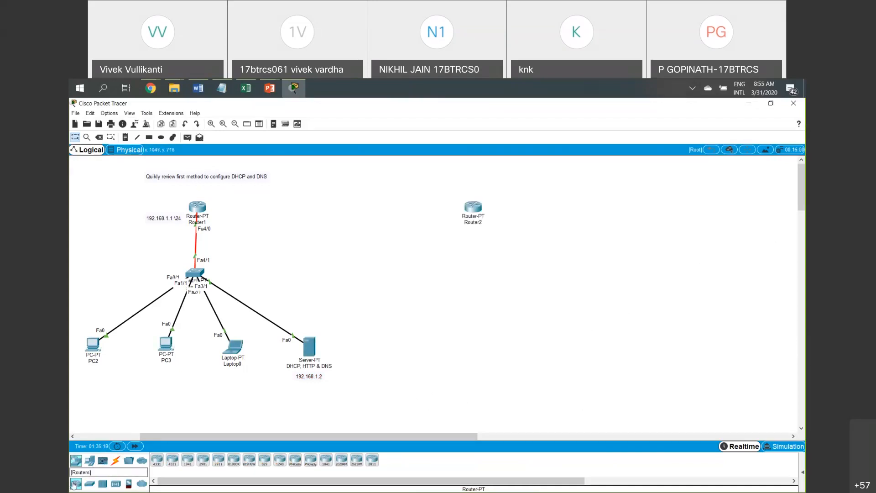
{"action": "left_click", "coordinate": [90, 483]}
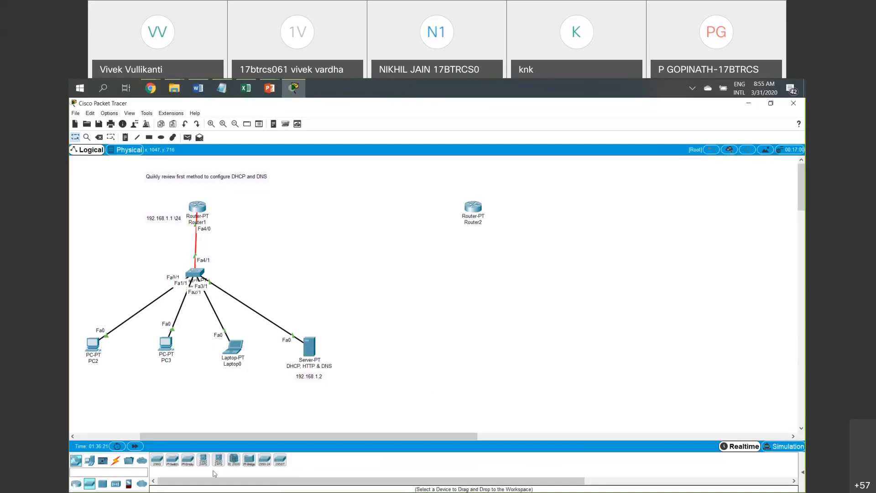
{"action": "left_click", "coordinate": [172, 459]}
{"action": "left_click", "coordinate": [477, 284]}
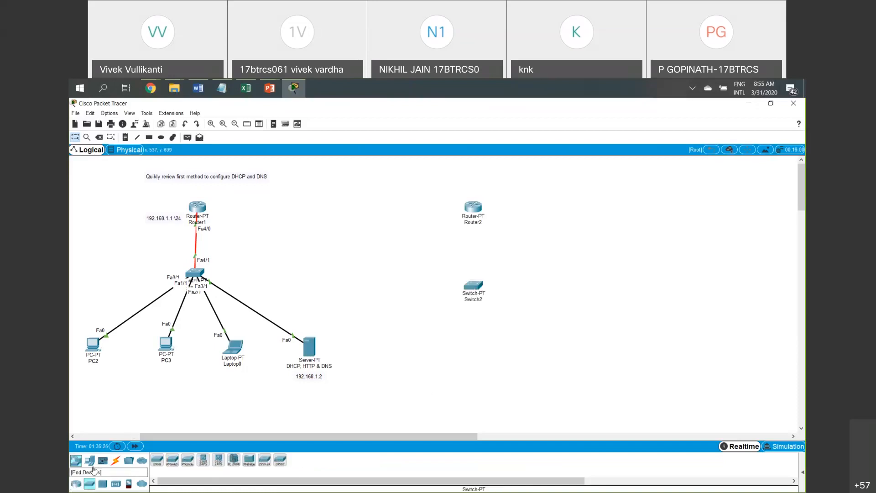
Place three laptops and a Server-PT in a row beneath the new switch.
{"action": "left_click", "coordinate": [90, 462]}
{"action": "left_click", "coordinate": [172, 460]}
{"action": "left_click", "coordinate": [379, 351]}
{"action": "left_click", "coordinate": [429, 351]}
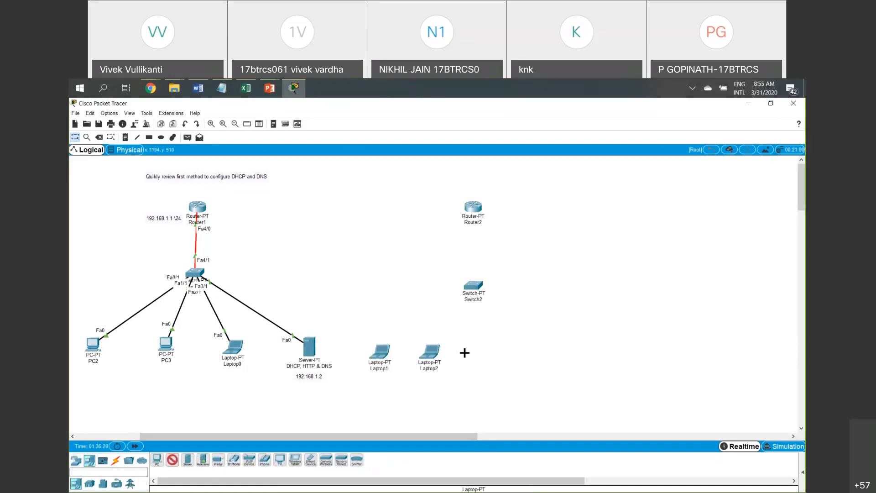
{"action": "left_click", "coordinate": [478, 353]}
{"action": "left_click", "coordinate": [187, 461]}
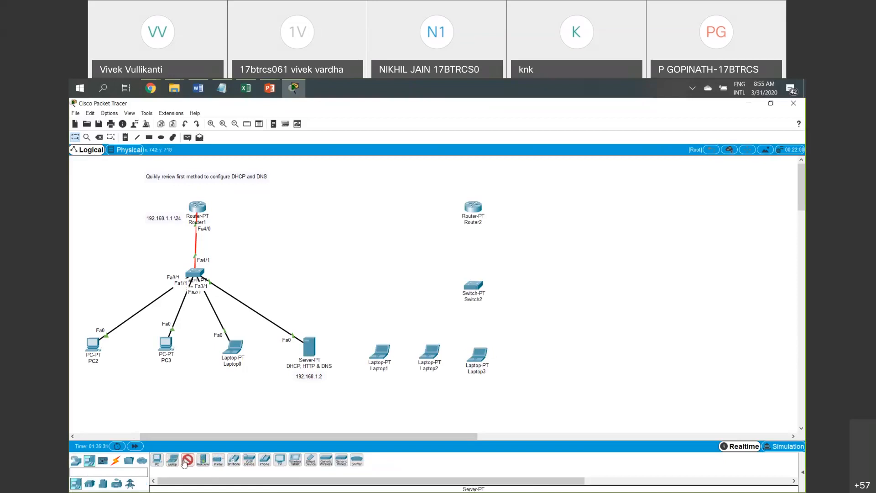
{"action": "left_click", "coordinate": [543, 353]}
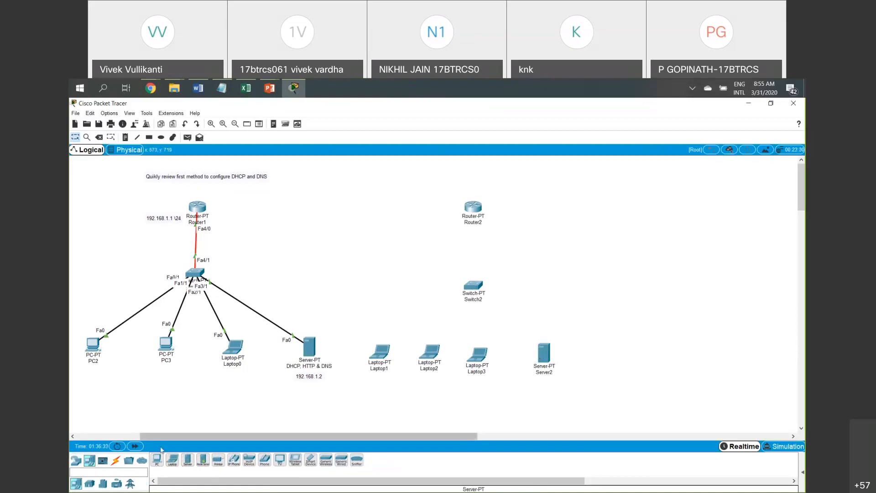
Cable the three laptops, the server and the router to the second switch using automatically chosen connection types.
{"action": "left_click", "coordinate": [116, 460]}
{"action": "left_click", "coordinate": [159, 462]}
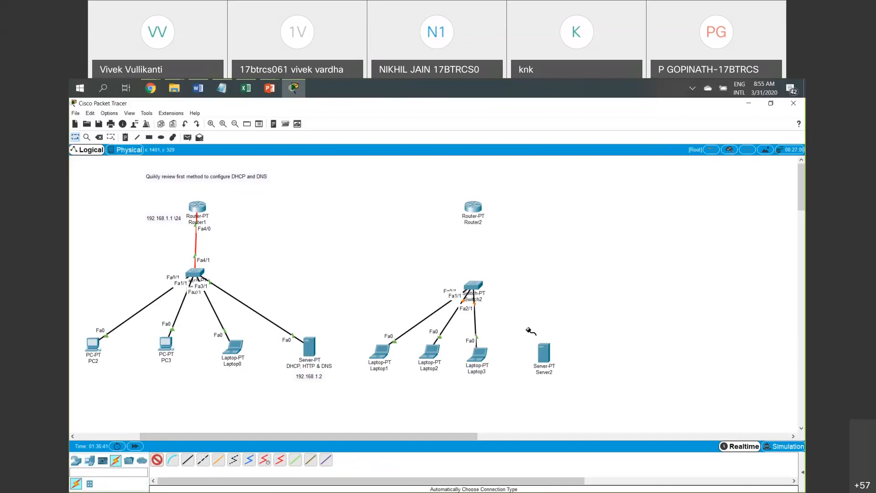
{"action": "left_click", "coordinate": [542, 350]}
{"action": "left_click", "coordinate": [473, 207]}
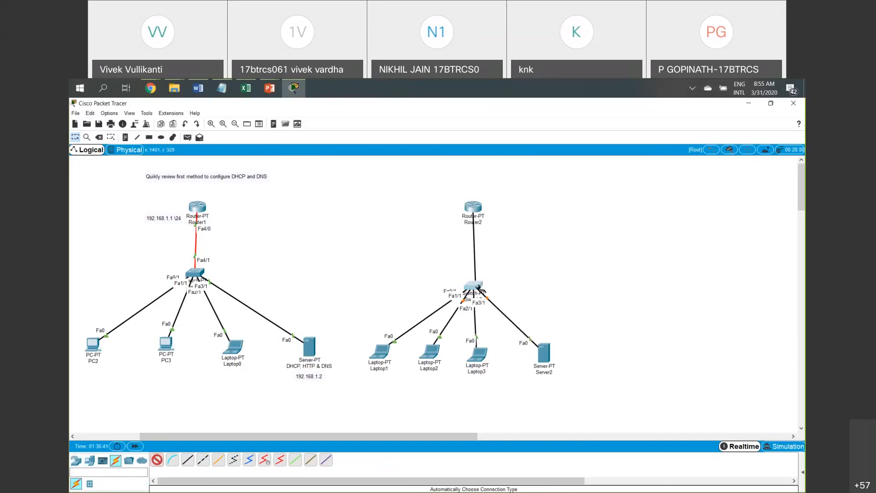
{"action": "left_click", "coordinate": [477, 288]}
Spread out the server and laptops beneath the second switch so the row is more widely spaced.
{"action": "left_click_drag", "start_coordinate": [544, 353], "coordinate": [571, 354]}
{"action": "left_click_drag", "start_coordinate": [484, 370], "coordinate": [434, 370]}
{"action": "left_click_drag", "start_coordinate": [383, 360], "coordinate": [383, 376]}
{"action": "left_click_drag", "start_coordinate": [476, 361], "coordinate": [492, 363]}
Rename the second network's server as DNS and shift it slightly lower.
{"action": "left_click", "coordinate": [566, 372]}
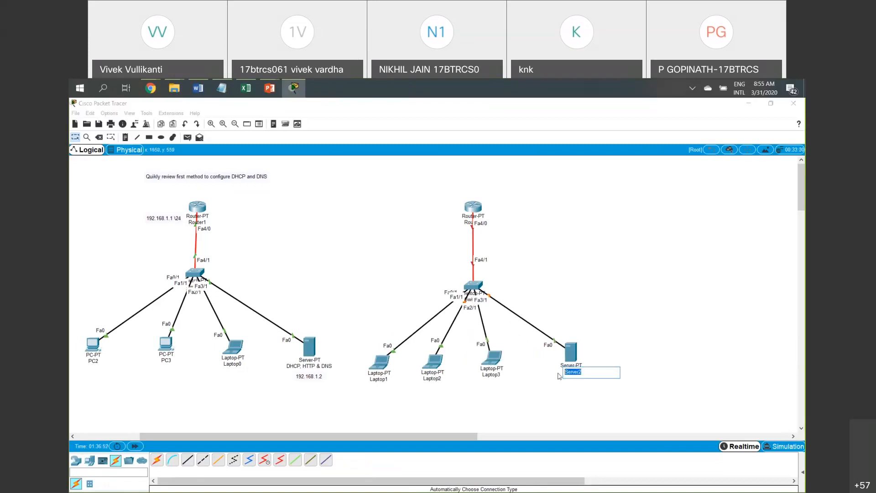
{"action": "type", "text": "DNS"}
{"action": "left_click", "coordinate": [578, 386]}
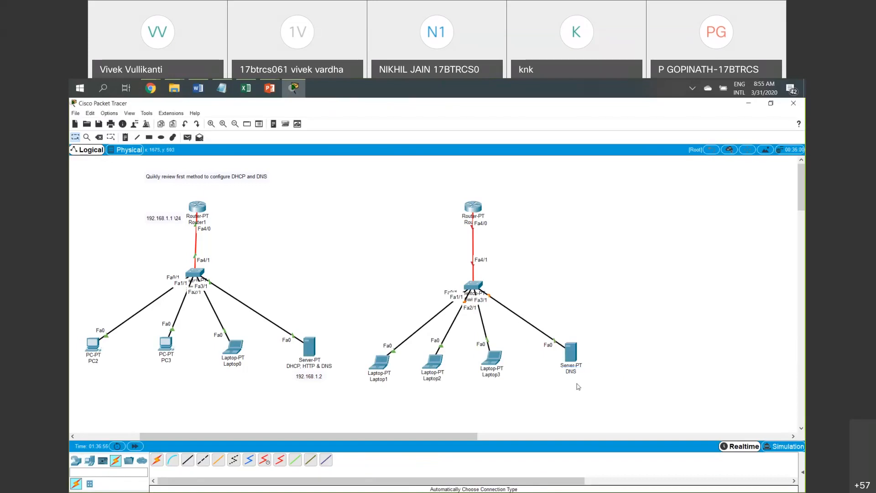
{"action": "left_click_drag", "start_coordinate": [575, 359], "coordinate": [575, 368]}
Add a text note reading "DHCP" and place it directly above the second router.
{"action": "left_click", "coordinate": [476, 210]}
{"action": "left_click", "coordinate": [125, 137]}
{"action": "left_click", "coordinate": [510, 205]}
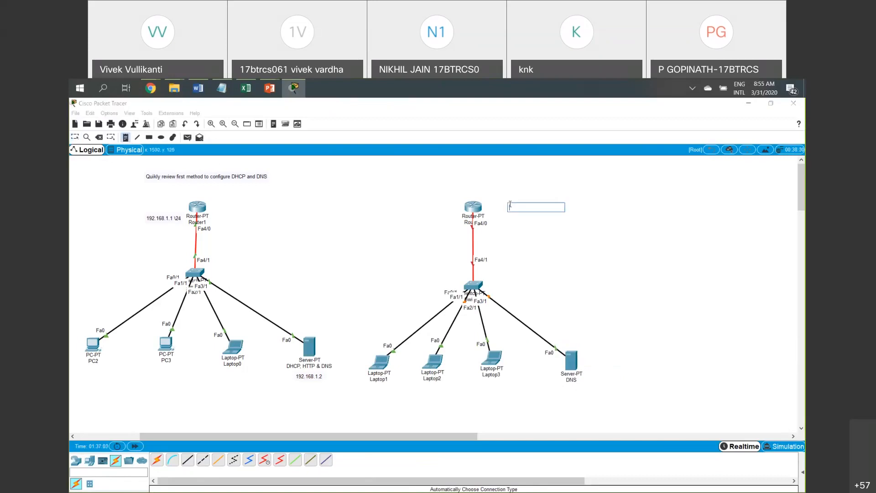
{"action": "type", "text": "DHCP"}
{"action": "left_click", "coordinate": [536, 239]}
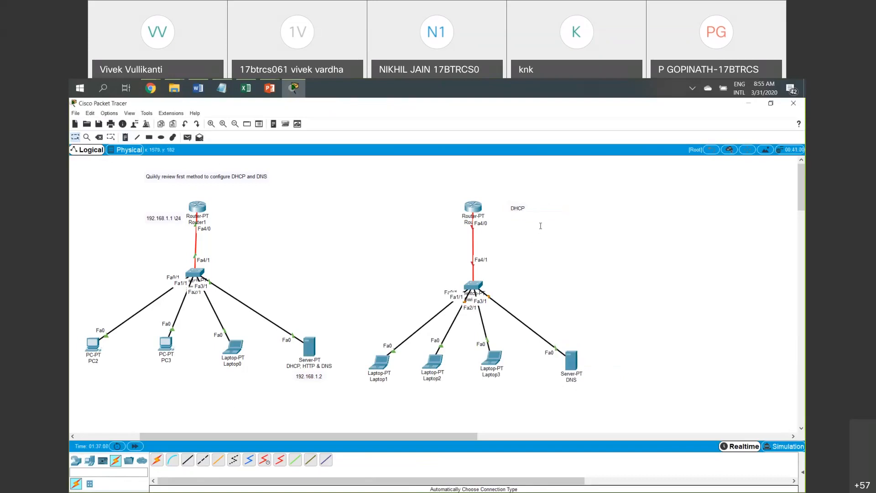
{"action": "double_click", "coordinate": [526, 207]}
{"action": "left_click", "coordinate": [525, 225]}
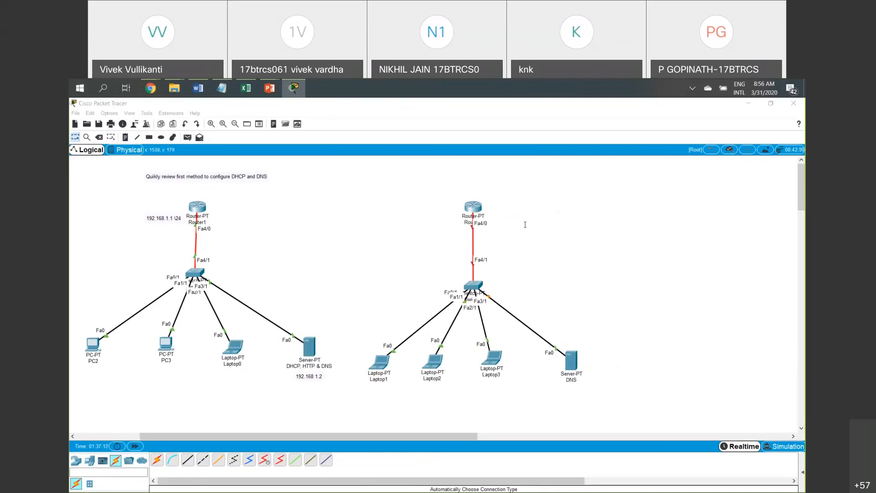
{"action": "left_click_drag", "start_coordinate": [525, 218], "coordinate": [478, 215]}
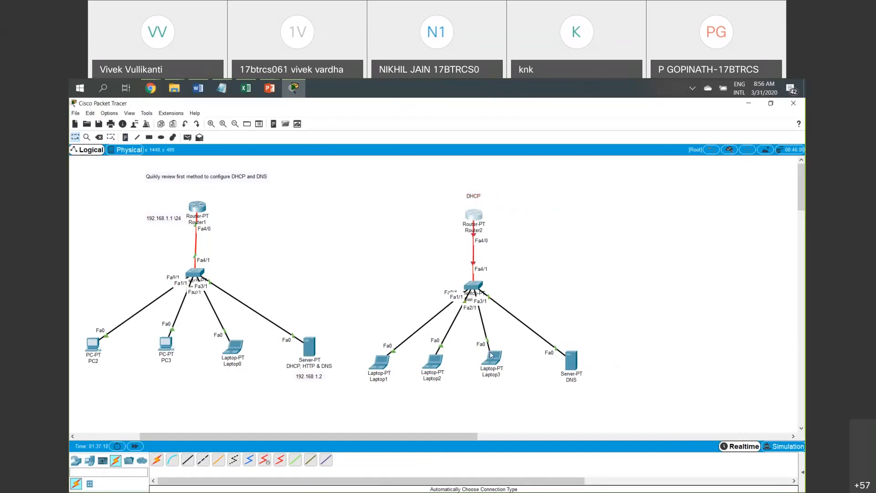
Adjust the positions of Laptop2, Laptop3, the DNS server and the second router to tidy the new topology.
{"action": "left_click_drag", "start_coordinate": [492, 356], "coordinate": [498, 366]}
{"action": "left_click_drag", "start_coordinate": [433, 363], "coordinate": [439, 365]}
{"action": "left_click_drag", "start_coordinate": [573, 368], "coordinate": [564, 371]}
{"action": "left_click", "coordinate": [580, 386]}
{"action": "left_click", "coordinate": [562, 364]}
{"action": "left_click", "coordinate": [548, 184]}
{"action": "left_click_drag", "start_coordinate": [474, 218], "coordinate": [473, 210]}
{"action": "left_click", "coordinate": [508, 218]}
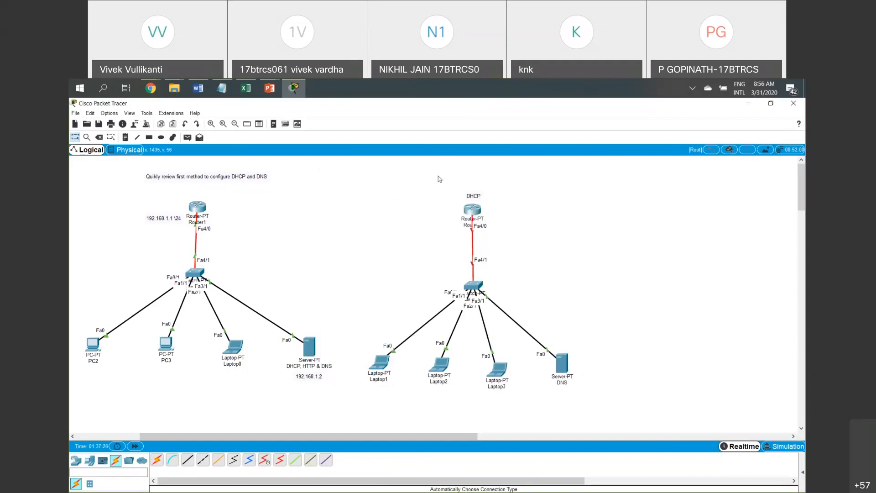
Add the title note "DHCP - Second Method" and centre it above the second network.
{"action": "left_click_drag", "start_coordinate": [414, 179], "coordinate": [501, 263]}
{"action": "left_click", "coordinate": [125, 137]}
{"action": "left_click", "coordinate": [422, 172]}
{"action": "type", "text": "DH"}
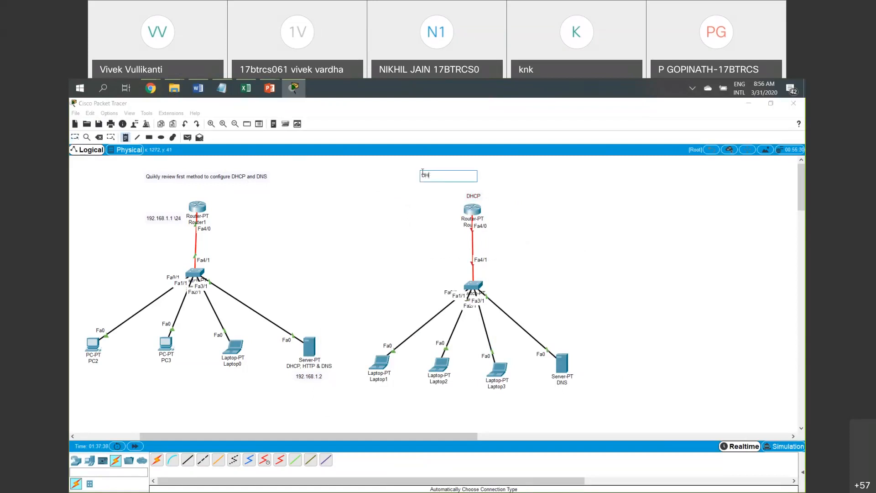
{"action": "type", "text": "CP - Second Method"}
{"action": "key", "text": "Escape"}
{"action": "left_click_drag", "start_coordinate": [463, 177], "coordinate": [465, 181]}
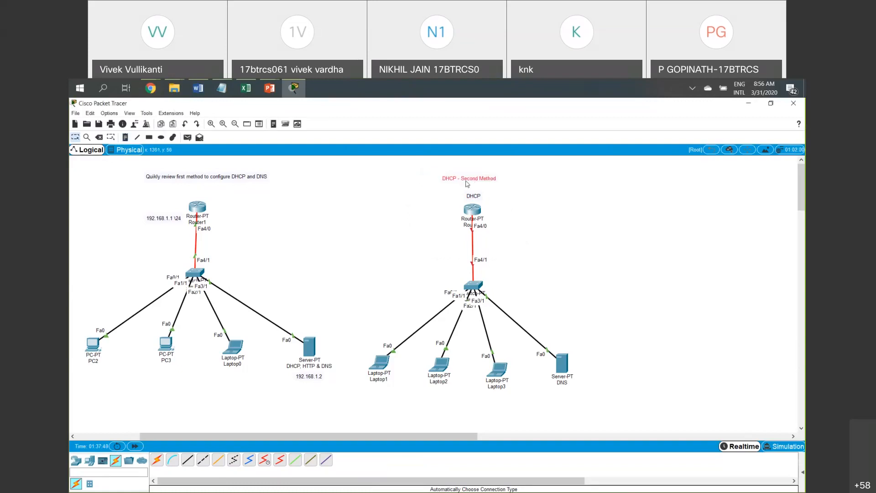
{"action": "left_click", "coordinate": [517, 190]}
Add a text note reading 192.168.1.1 beside the second router.
{"action": "left_click", "coordinate": [125, 136]}
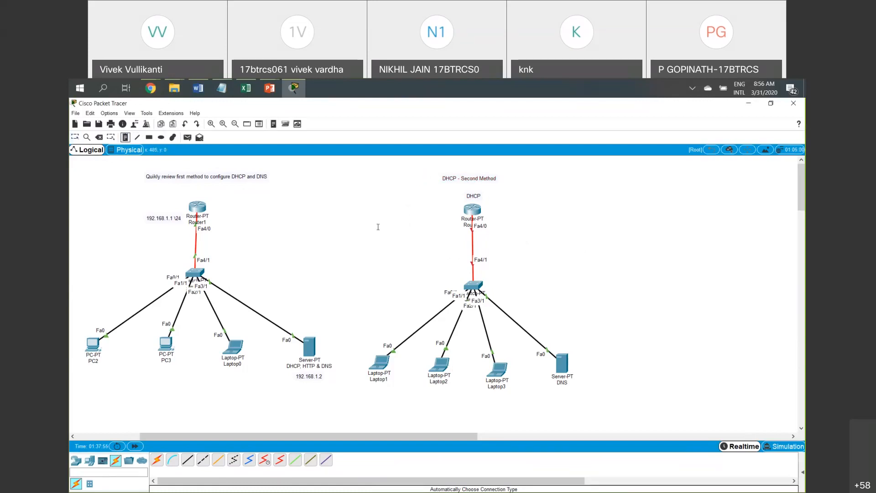
{"action": "left_click", "coordinate": [433, 220]}
{"action": "type", "text": "192.16"}
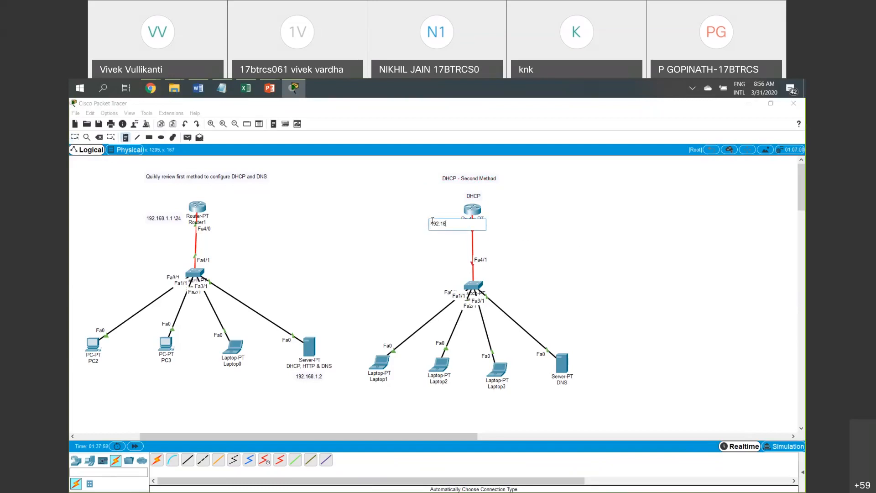
{"action": "type", "text": "8.1.1"}
{"action": "key", "text": "Escape"}
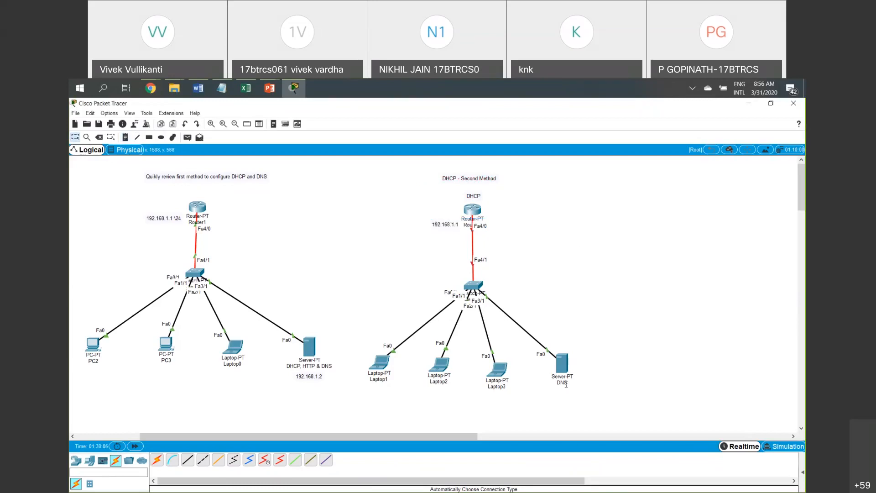
Add a text note reading 192.168.1.2 and place it directly beneath the DNS server's label.
{"action": "left_click", "coordinate": [126, 138]}
{"action": "left_click", "coordinate": [552, 396]}
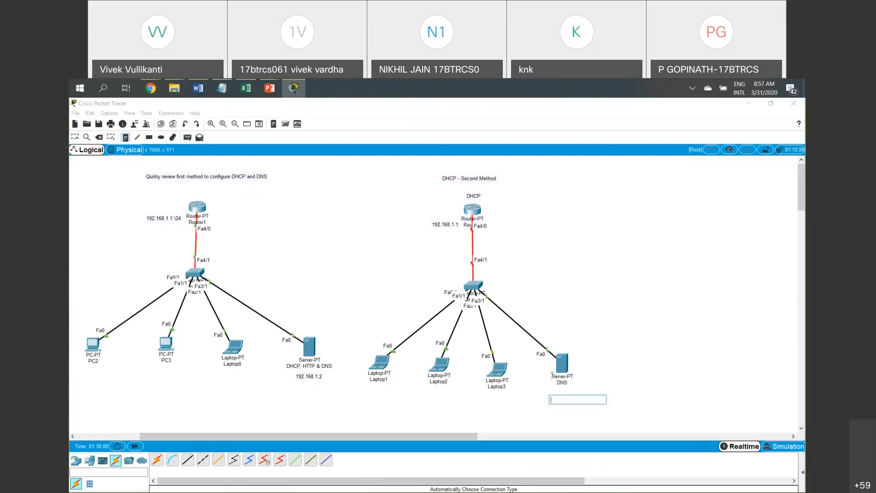
{"action": "type", "text": "192.168.1.2"}
{"action": "left_click", "coordinate": [580, 388]}
{"action": "left_click_drag", "start_coordinate": [576, 403], "coordinate": [574, 393]}
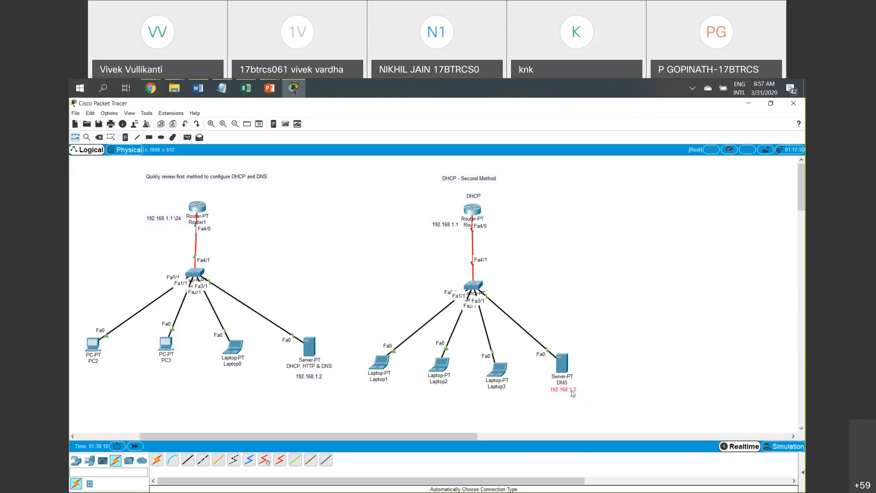
Move Laptop1, Laptop2 and Laptop3 slightly lower and farther from the DNS server.
{"action": "left_click_drag", "start_coordinate": [376, 379], "coordinate": [368, 391]}
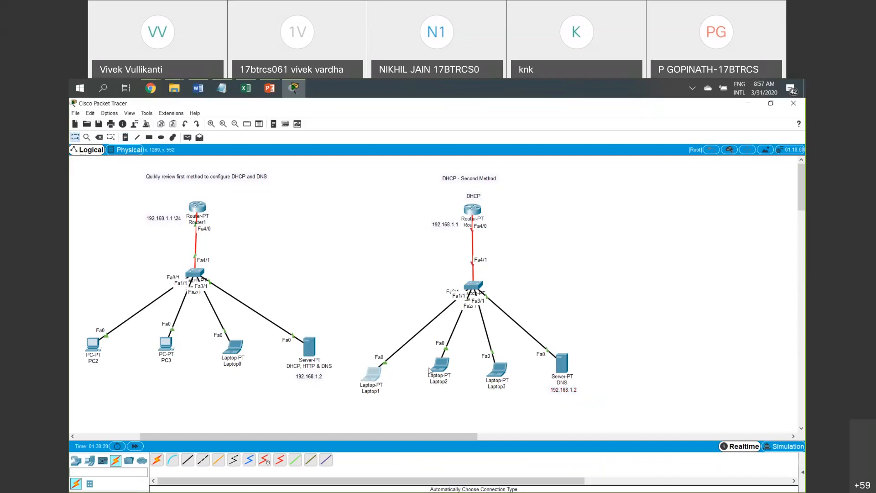
{"action": "left_click_drag", "start_coordinate": [439, 369], "coordinate": [431, 379]}
{"action": "left_click_drag", "start_coordinate": [503, 377], "coordinate": [490, 382]}
{"action": "left_click", "coordinate": [453, 382]}
{"action": "left_click_drag", "start_coordinate": [438, 376], "coordinate": [437, 380]}
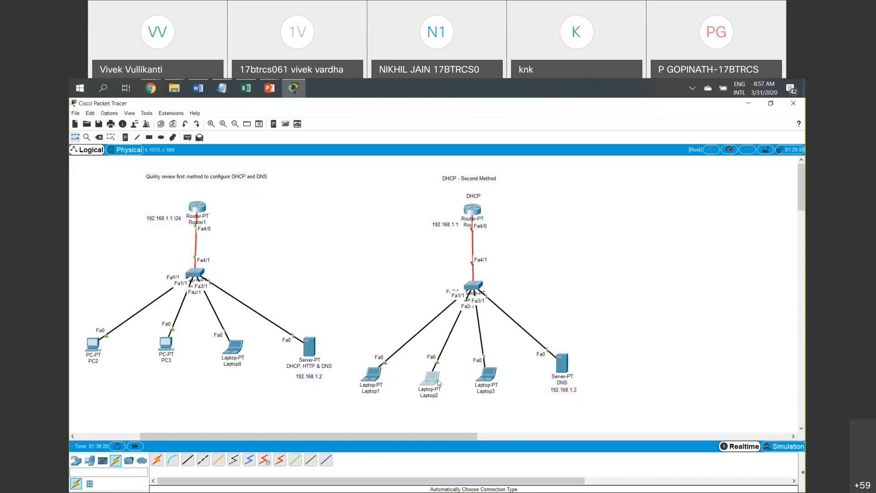
{"action": "left_click", "coordinate": [552, 260]}
Open Router2's command line and decline the initial configuration dialog to reach the user prompt.
{"action": "left_click", "coordinate": [474, 211]}
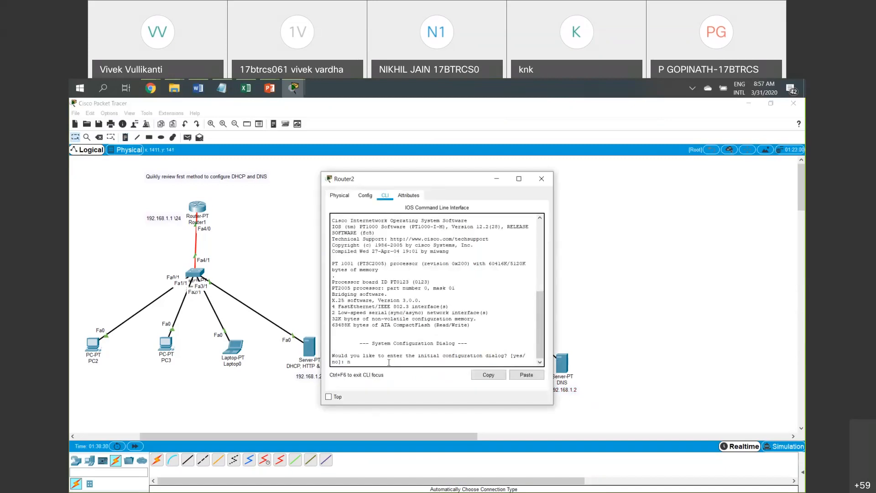
{"action": "type", "text": "n"}
{"action": "key", "text": "Return"}
{"action": "key", "text": "Return"}
{"action": "key", "text": "Return"}
{"action": "key", "text": "Return"}
{"action": "key", "text": "Return"}
Enter privileged mode with enable and global configuration mode with conf terminal on Router2.
{"action": "type", "text": "en"}
{"action": "key", "text": "Tab"}
{"action": "key", "text": "Return"}
{"action": "type", "text": "con"}
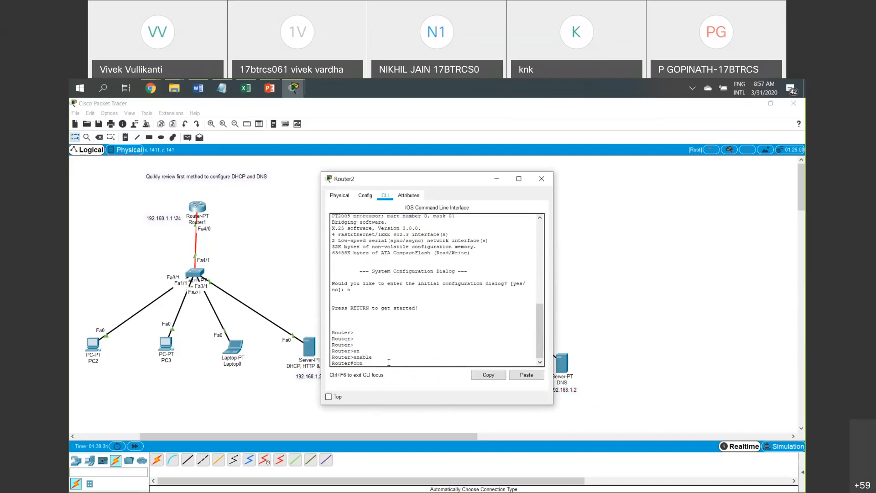
{"action": "type", "text": "f te"}
{"action": "key", "text": "Tab"}
{"action": "key", "text": "Return"}
{"action": "key", "text": "Return"}
{"action": "key", "text": "Return"}
{"action": "key", "text": "Return"}
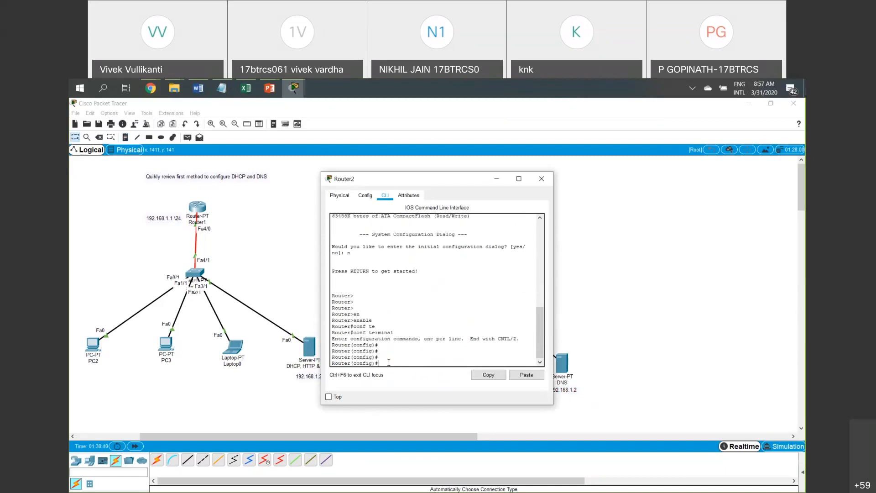
Enter configuration of interface fastEthernet 4/0 on Router2, with its window moved clear of the second topology.
{"action": "type", "text": "inter"}
{"action": "key", "text": "Tab"}
{"action": "type", "text": "f"}
{"action": "key", "text": "Tab"}
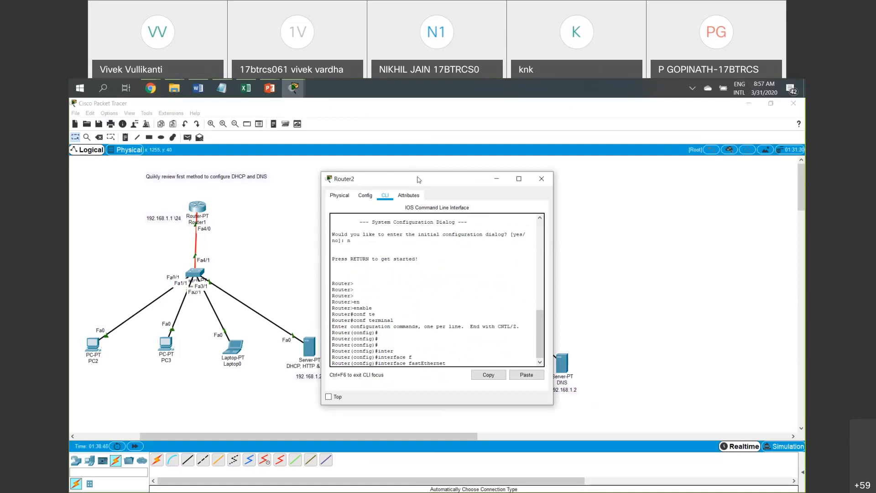
{"action": "left_click_drag", "start_coordinate": [423, 179], "coordinate": [271, 171]}
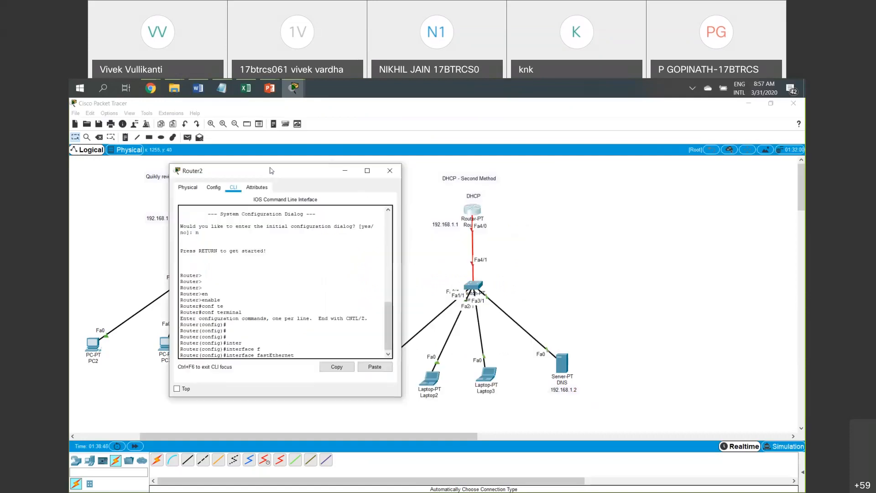
{"action": "type", "text": "4/0"}
{"action": "key", "text": "Return"}
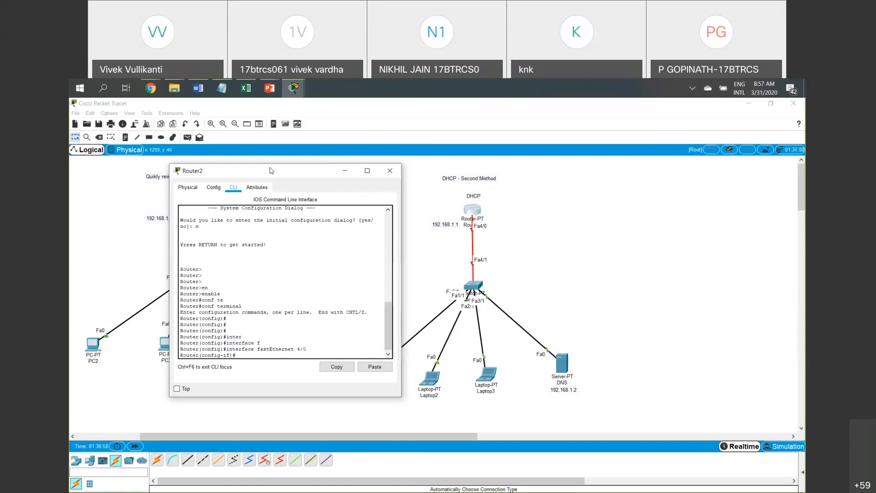
Assign IP address 192.68.1.1 with subnet mask 255.255.255.0 to Router2's fastEthernet 4/0 interface.
{"action": "type", "text": "ip ad"}
{"action": "key", "text": "Tab"}
{"action": "type", "text": "192.68.1.1 255.255.2"}
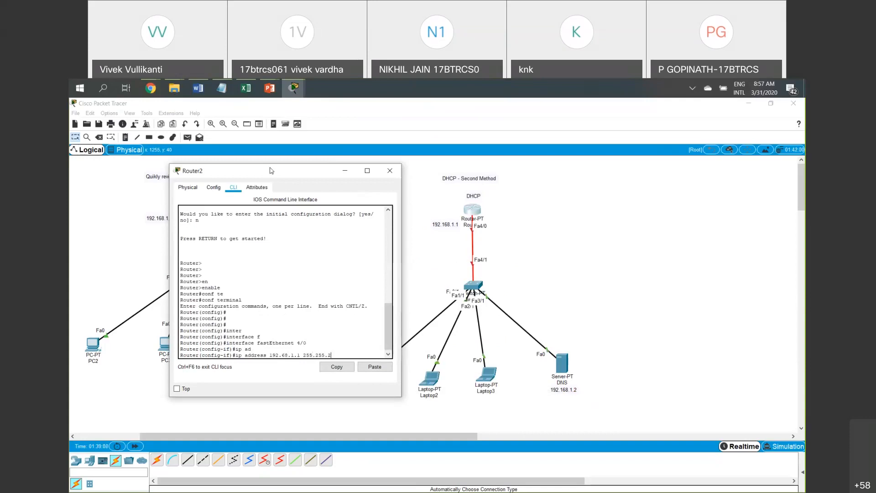
{"action": "type", "text": "55.0"}
{"action": "key", "text": "Return"}
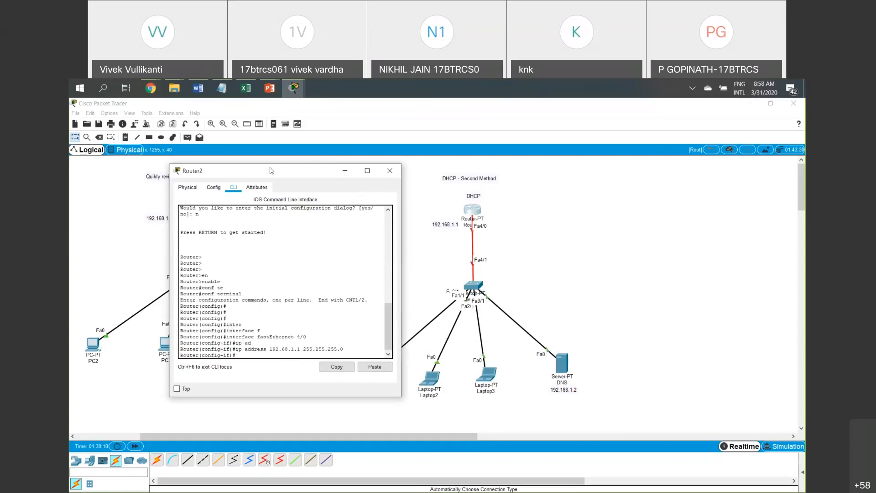
Bring up the fastEthernet 4/0 interface with no shutdown and exit to global configuration mode.
{"action": "type", "text": "no sh"}
{"action": "key", "text": "Tab"}
{"action": "key", "text": "Return"}
{"action": "key", "text": "Return"}
{"action": "key", "text": "Return"}
{"action": "key", "text": "Return"}
{"action": "key", "text": "Return"}
{"action": "key", "text": "Return"}
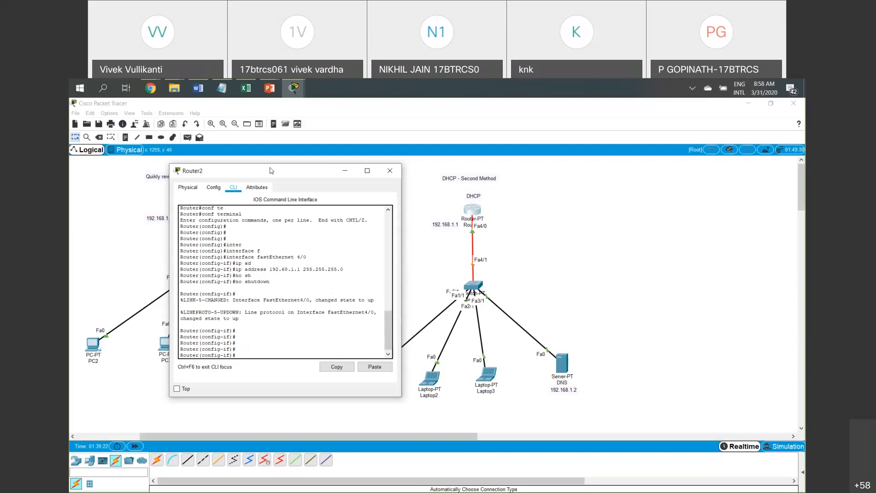
{"action": "type", "text": "exit"}
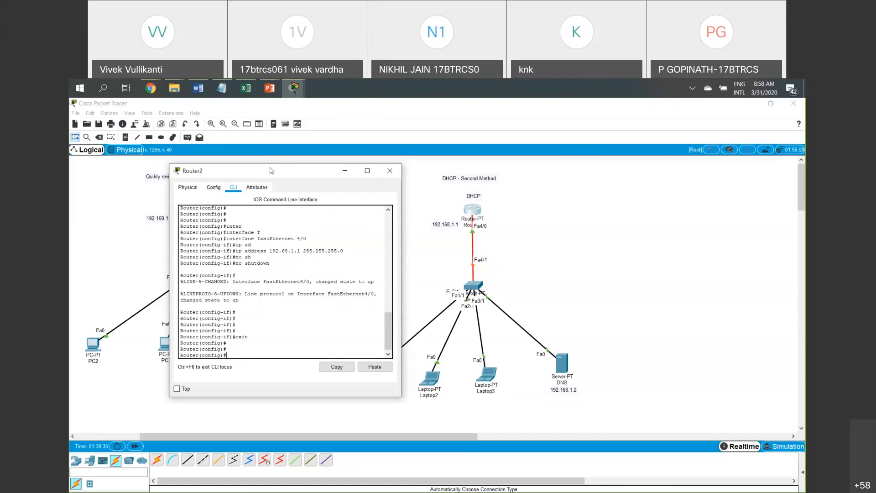
Create a DHCP pool on Router2 with ip dhcp pool, using the instructor's first name as the pool name.
{"action": "type", "text": "ip d"}
{"action": "key", "text": "Tab"}
{"action": "type", "text": "h"}
{"action": "key", "text": "Tab"}
{"action": "type", "text": "po"}
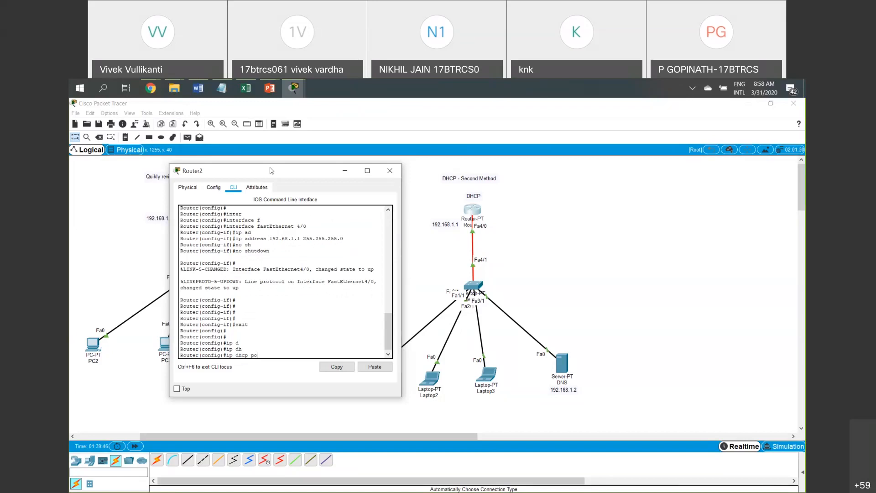
{"action": "key", "text": "Tab"}
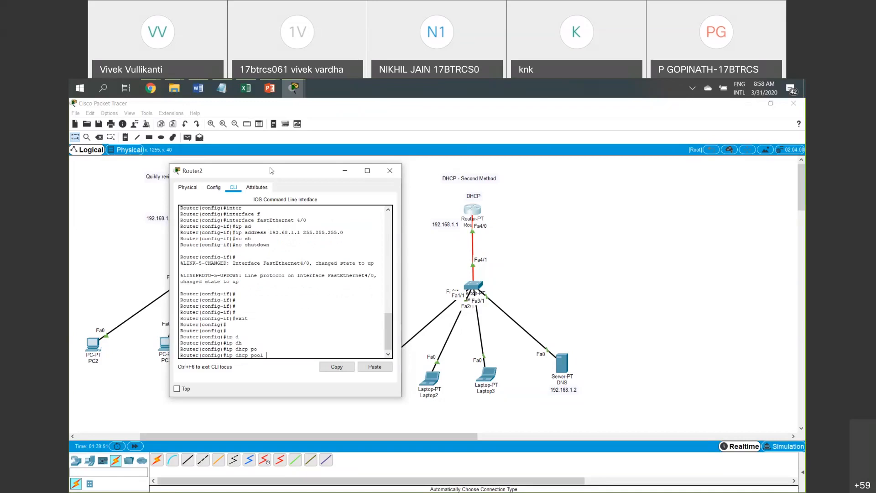
{"action": "type", "text": "vivek ?"}
{"action": "key", "text": "Return"}
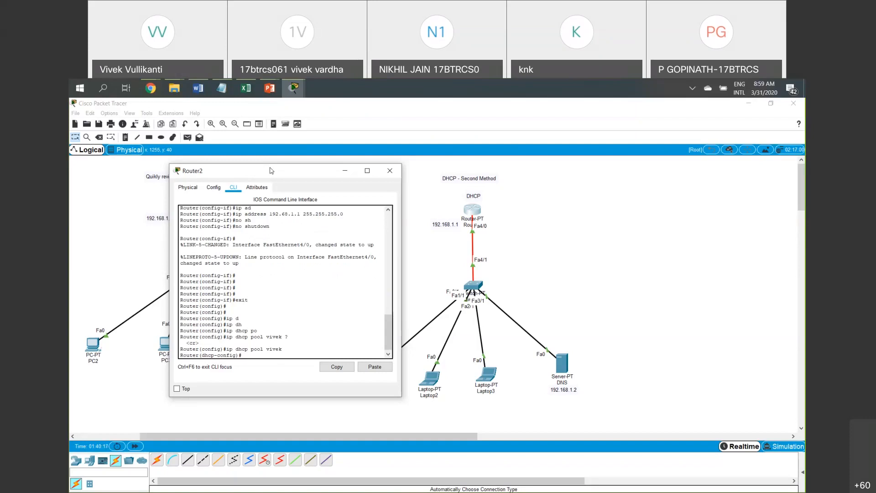
Set the DHCP pool's default router to 192.168.1.1.
{"action": "type", "text": "de"}
{"action": "key", "text": "Tab"}
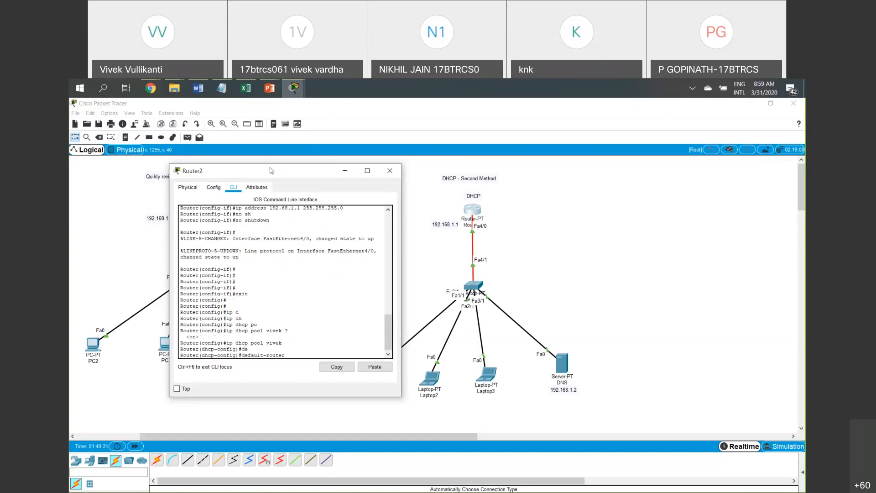
{"action": "type", "text": "192.168.1.1? ?"}
{"action": "key", "text": "Return"}
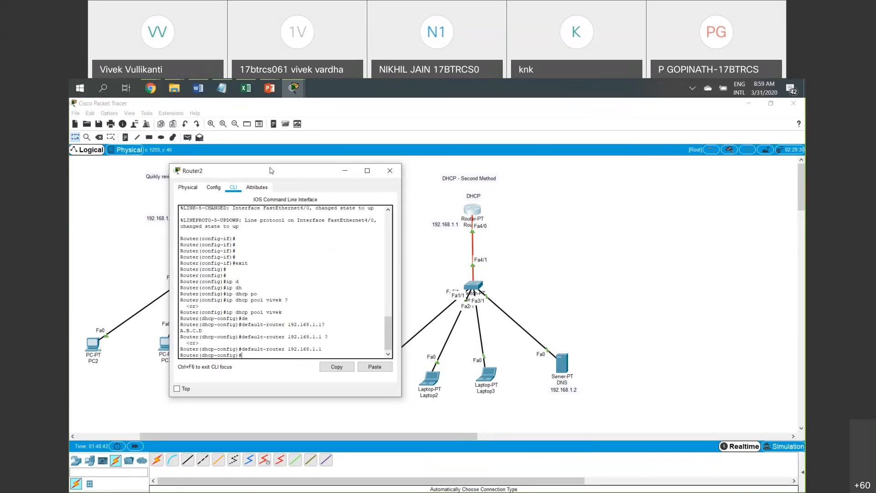
Define the DHCP pool's network as 192.168.1.0 with subnet mask 255.255.255.0.
{"action": "type", "text": "ne"}
{"action": "key", "text": "Tab"}
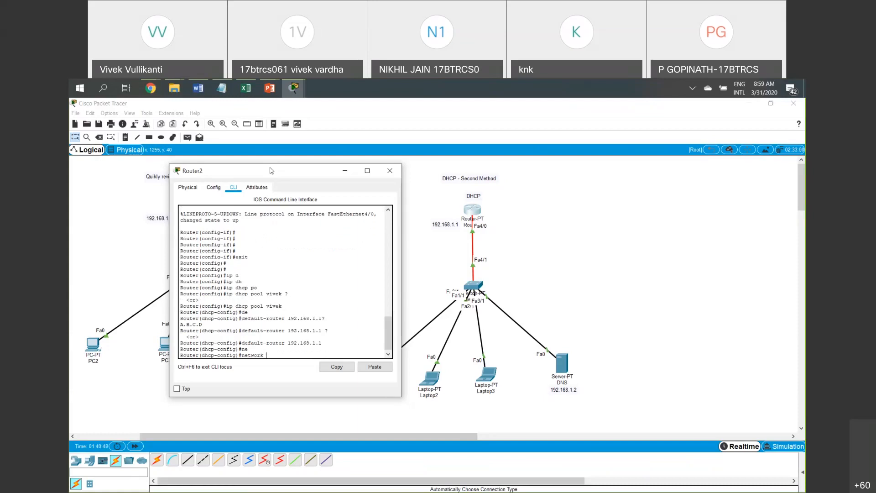
{"action": "type", "text": "192.168.1.0"}
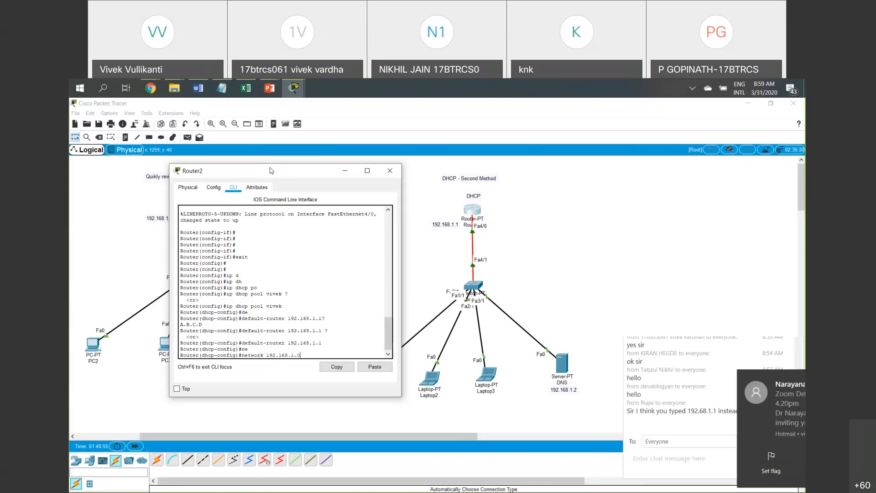
{"action": "type", "text": " ?"}
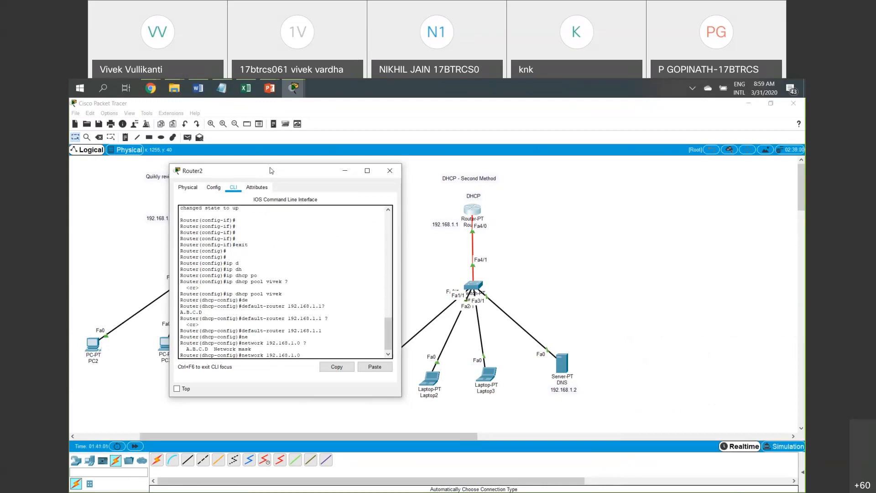
{"action": "type", "text": "255.255.2"}
{"action": "key", "text": "Return"}
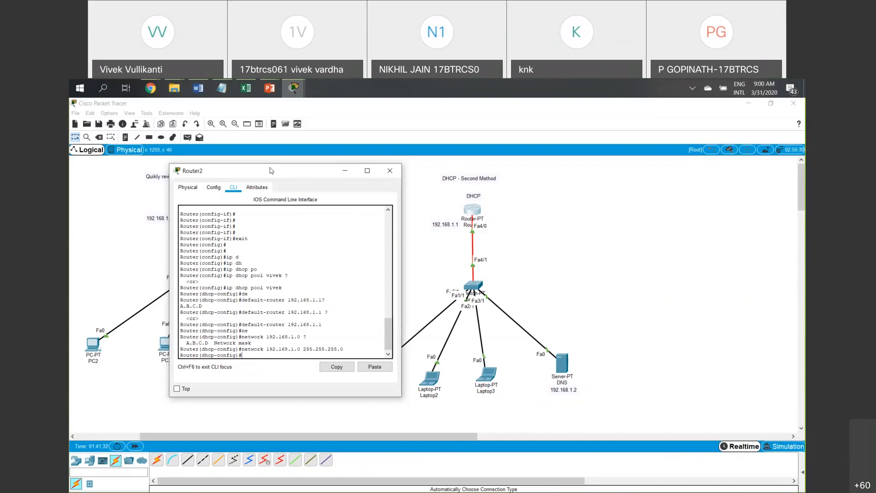
Set the DHCP pool's dns-server to 192.168.1.2 and exit to global configuration mode.
{"action": "scroll", "coordinate": [307, 252], "scroll_direction": "up", "scroll_amount": 5}
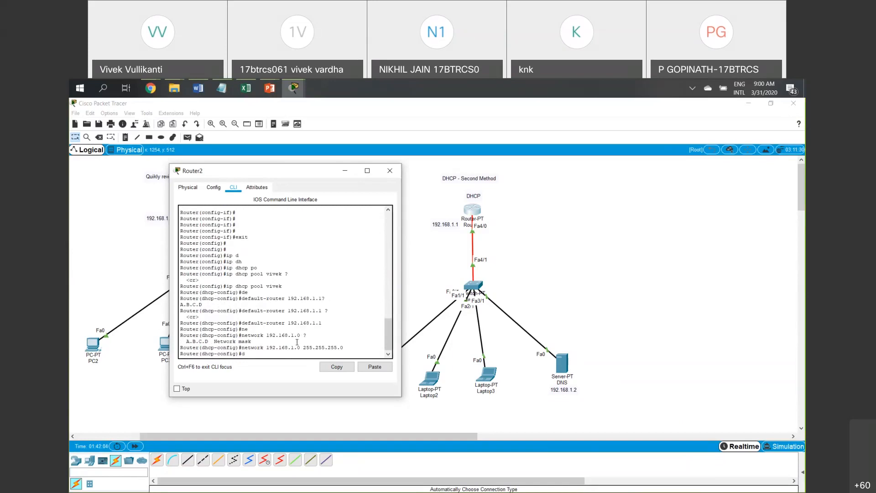
{"action": "key", "text": "Tab"}
{"action": "type", "text": "n"}
{"action": "key", "text": "Tab"}
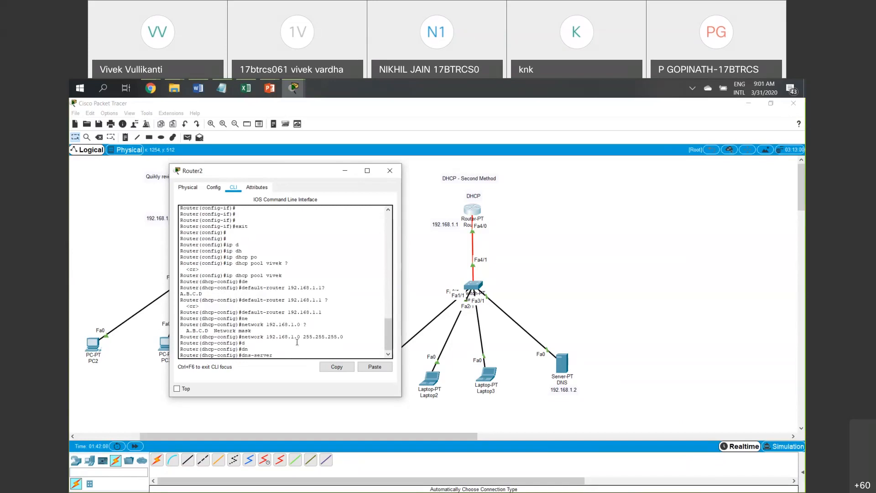
{"action": "type", "text": "192.168.1.2"}
{"action": "key", "text": "Return"}
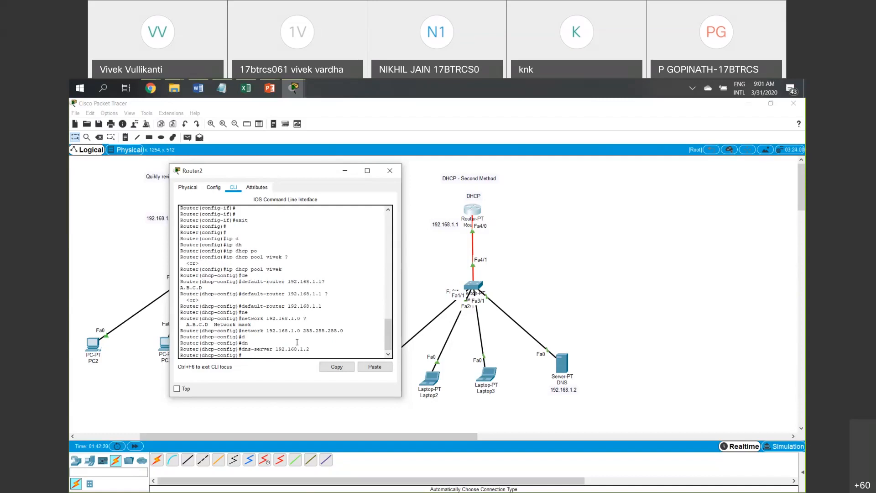
{"action": "type", "text": "exit"}
{"action": "key", "text": "Return"}
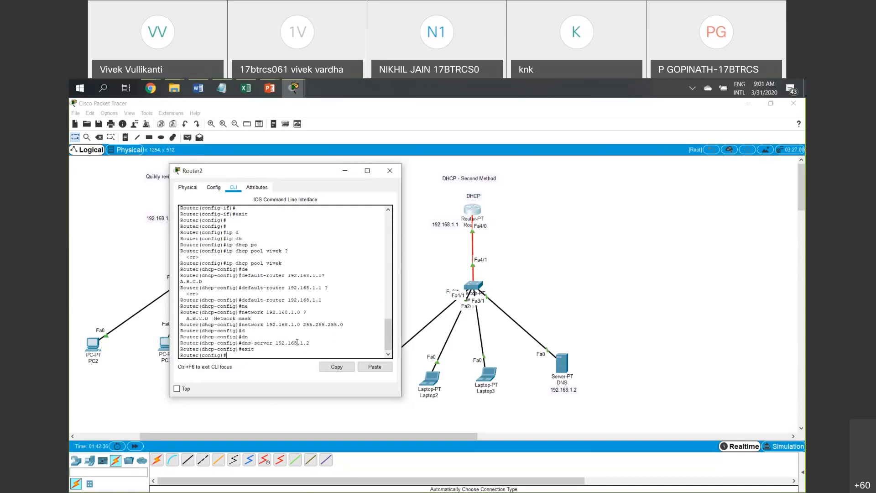
Correct the IP address of Router2's fastEthernet 4/0 interface to 192.168.1.1 with subnet mask 255.255.255.0.
{"action": "type", "text": "inte"}
{"action": "key", "text": "Tab"}
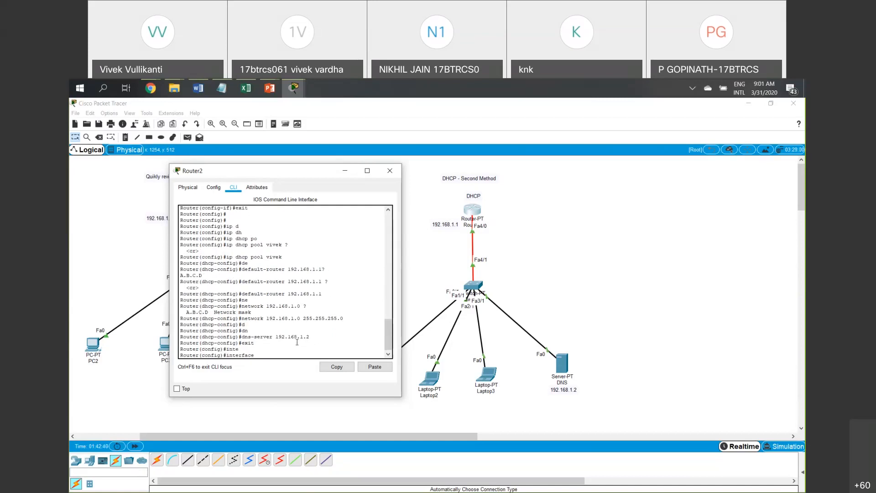
{"action": "type", "text": "f"}
{"action": "key", "text": "Tab"}
{"action": "scroll", "coordinate": [310, 304], "scroll_direction": "up", "scroll_amount": 7}
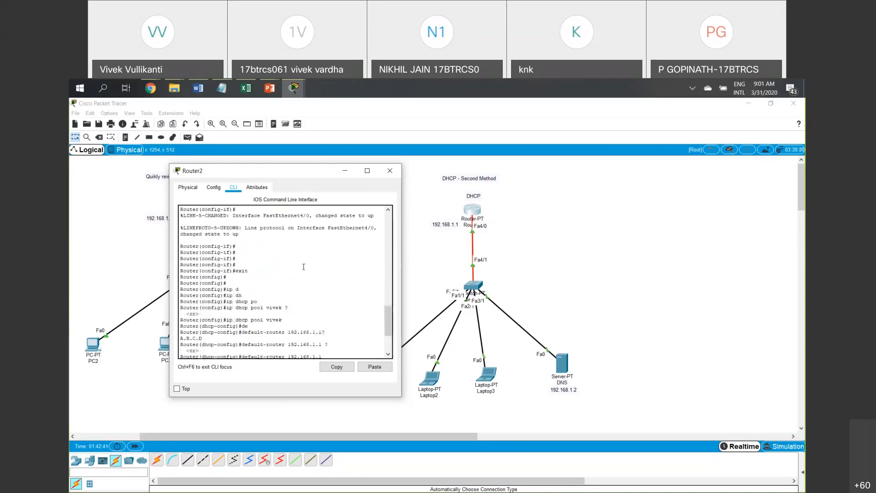
{"action": "mouse_move", "coordinate": [282, 254]}
{"action": "left_mouse_down"}
{"action": "mouse_move", "coordinate": [252, 260]}
{"action": "mouse_move", "coordinate": [288, 253]}
{"action": "left_mouse_up"}
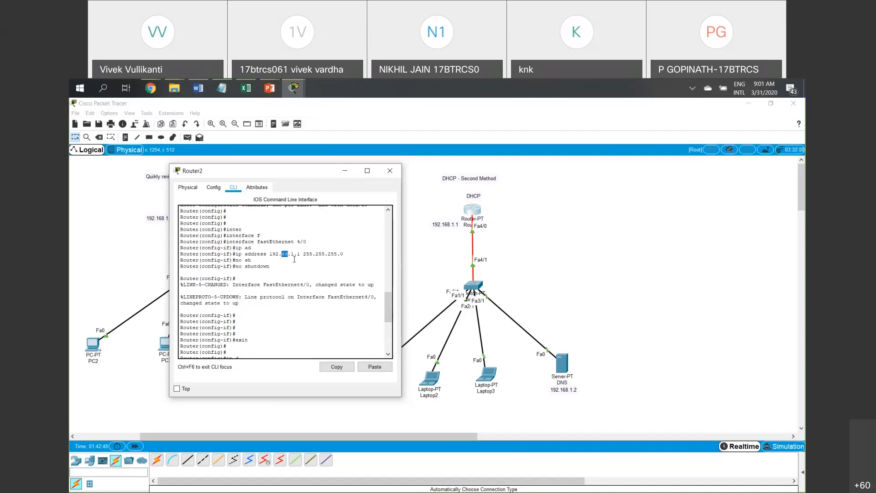
{"action": "scroll", "coordinate": [301, 283], "scroll_direction": "down", "scroll_amount": 7}
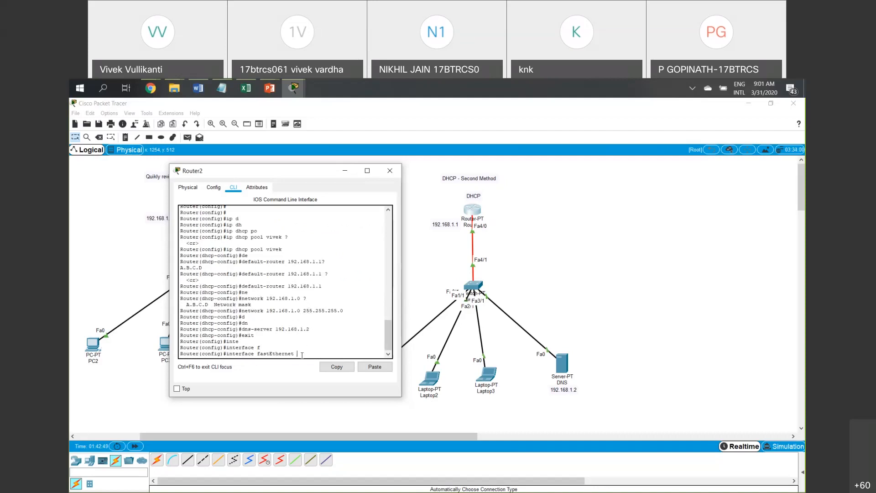
{"action": "type", "text": "4/0"}
{"action": "key", "text": "Return"}
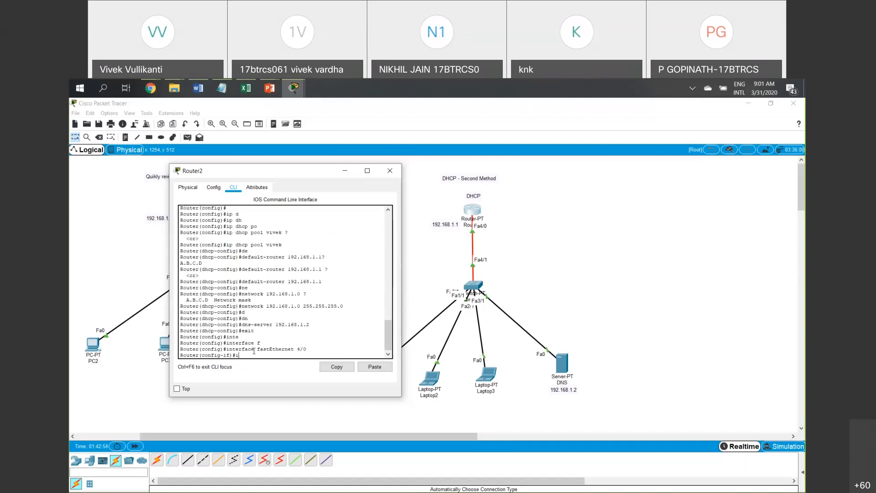
{"action": "type", "text": "ip ad"}
{"action": "key", "text": "Tab"}
{"action": "type", "text": "1"}
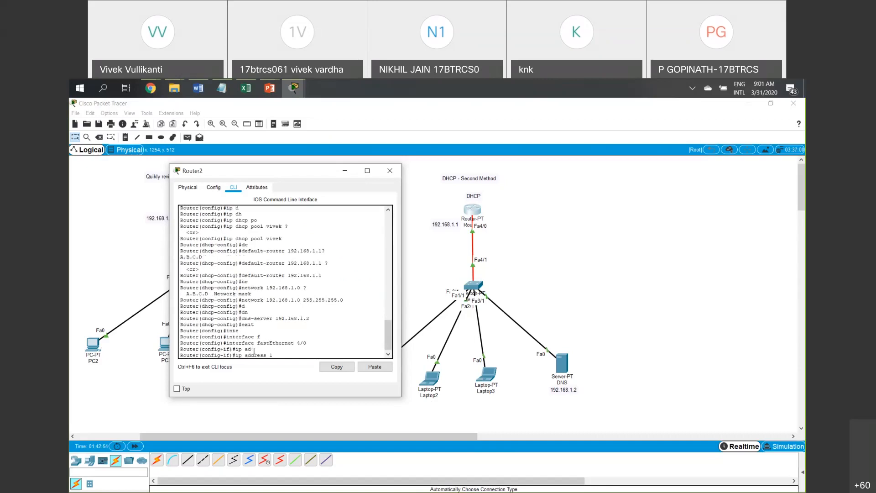
{"action": "type", "text": "92.168.1.1 255.255.255.0"}
{"action": "key", "text": "Return"}
Enable the fastEthernet 4/0 interface with no shutdown.
{"action": "type", "text": "h"}
{"action": "key", "text": "Tab"}
{"action": "key", "text": "Return"}
{"action": "key", "text": "Return"}
{"action": "key", "text": "Return"}
{"action": "key", "text": "Return"}
{"action": "key", "text": "Return"}
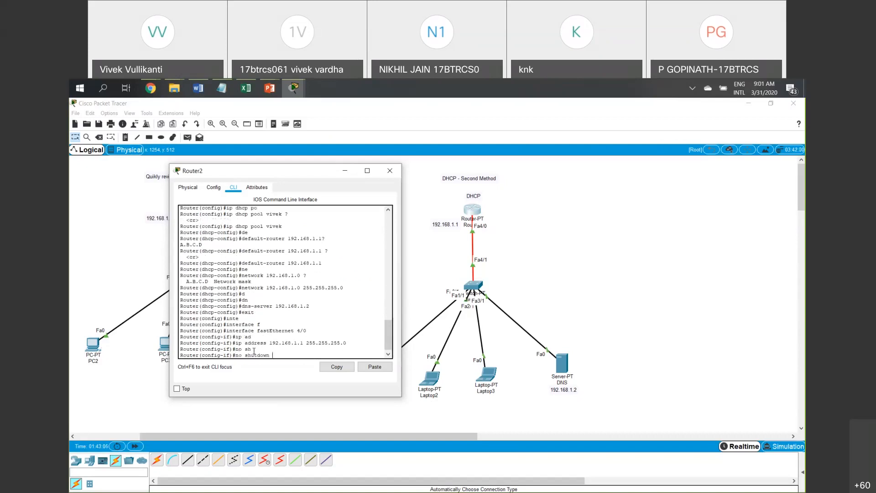
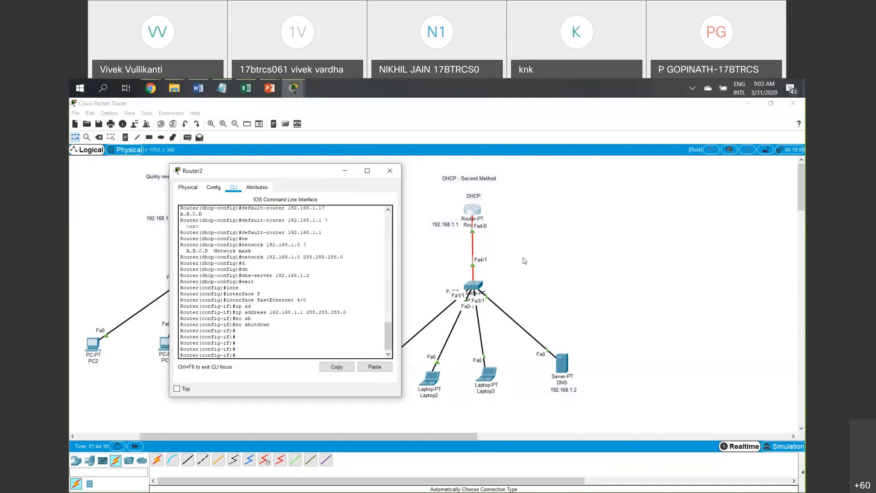
{"action": "left_click_drag", "start_coordinate": [425, 211], "coordinate": [521, 235]}
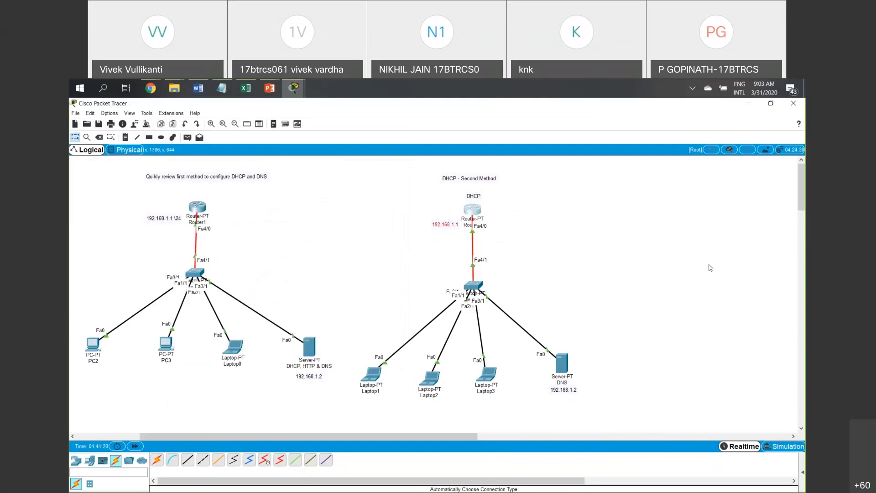
{"action": "left_click", "coordinate": [684, 467]}
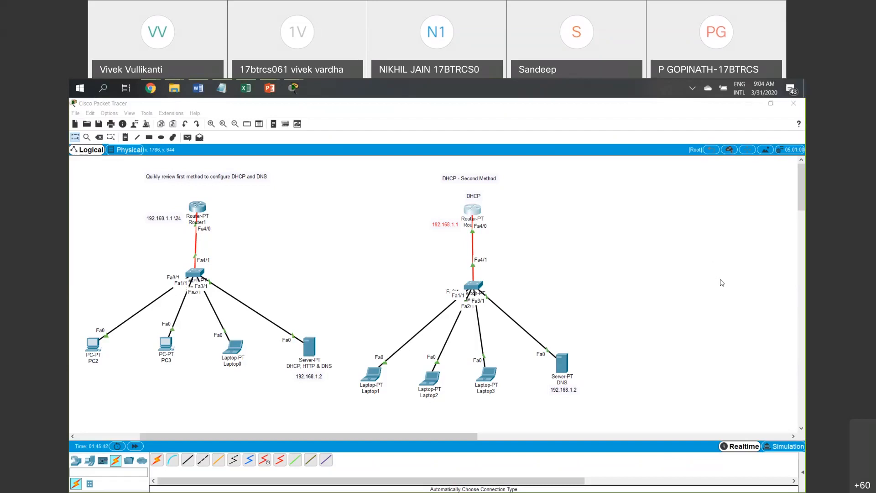
{"action": "left_click", "coordinate": [473, 210]}
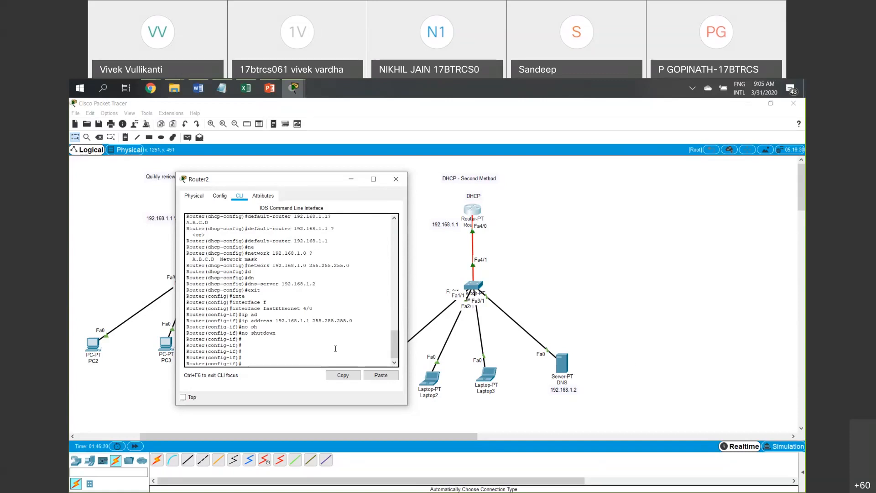
{"action": "left_click", "coordinate": [135, 269]}
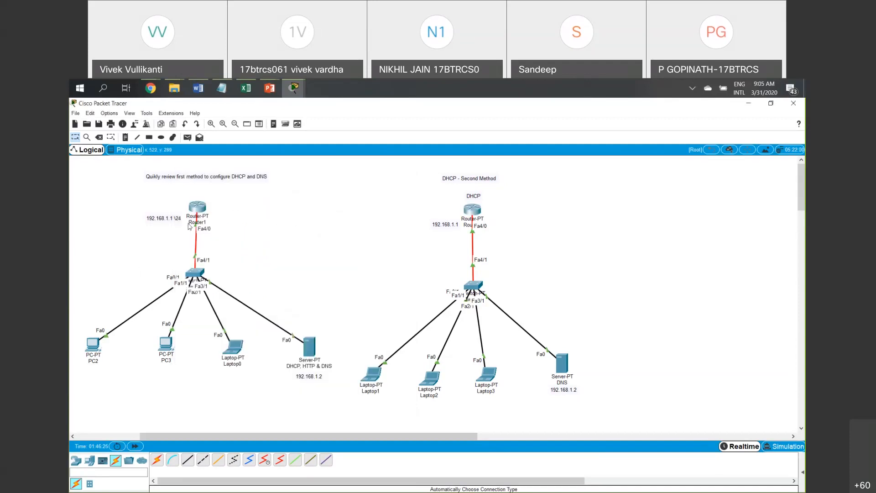
{"action": "left_click_drag", "start_coordinate": [298, 313], "coordinate": [334, 391]}
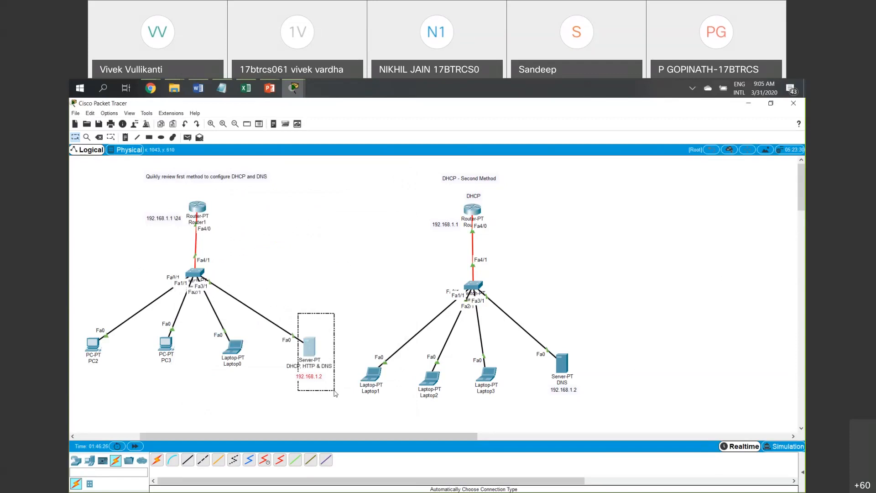
{"action": "left_click_drag", "start_coordinate": [334, 391], "coordinate": [333, 391]}
{"action": "left_click_drag", "start_coordinate": [428, 192], "coordinate": [533, 244]}
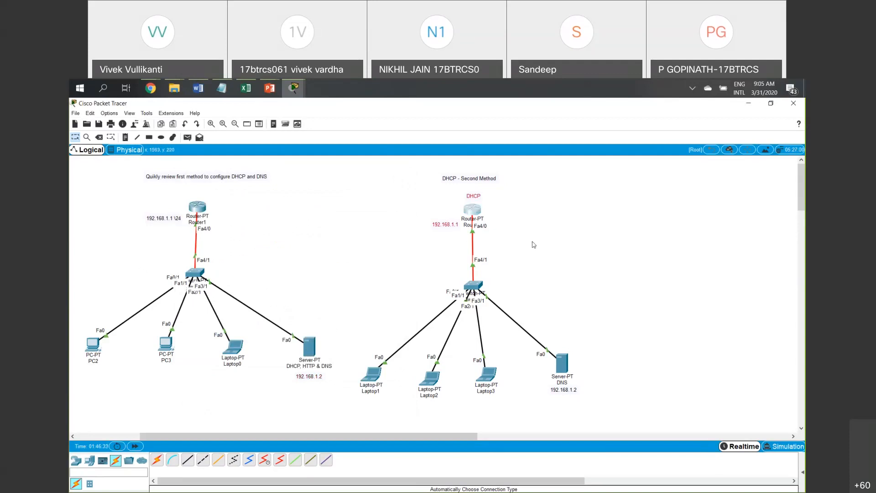
Reopen the command-line interface of Router2 in the second network.
{"action": "left_click", "coordinate": [475, 209]}
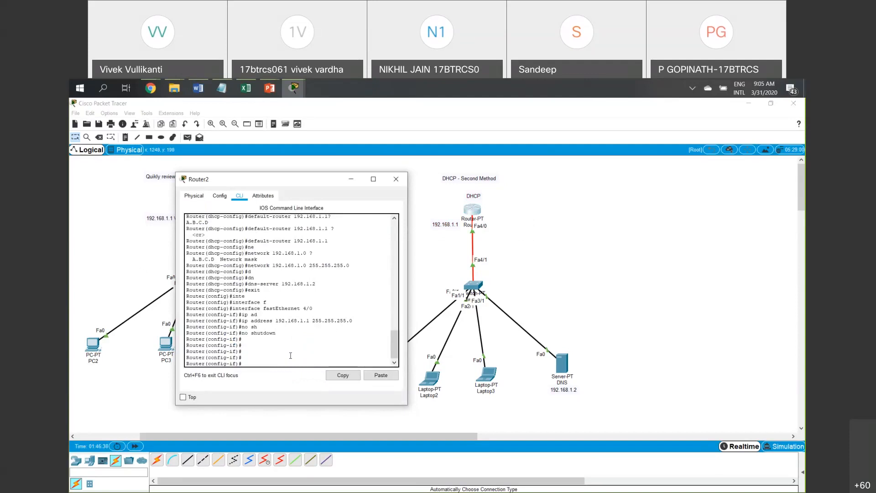
{"action": "type", "text": "ip d"}
{"action": "key", "text": "Tab"}
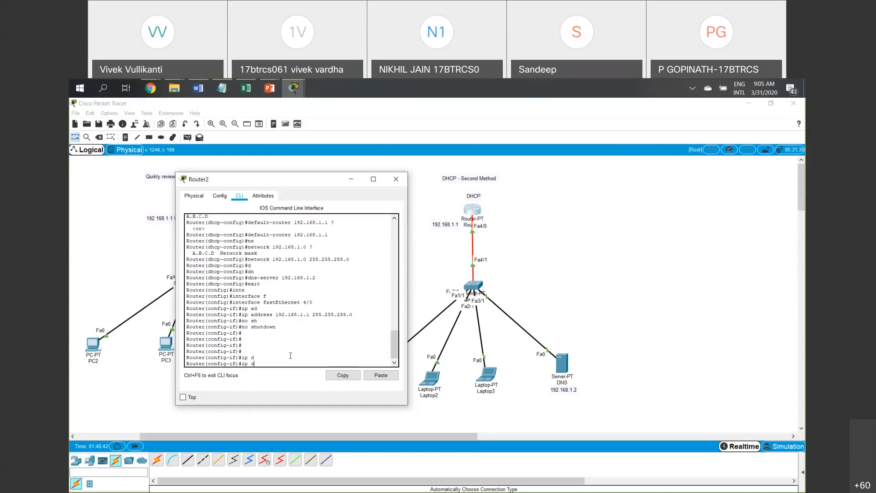
{"action": "type", "text": "h"}
{"action": "key", "text": "Tab"}
{"action": "key", "text": "Tab"}
{"action": "key", "text": "BackSpace"}
{"action": "key", "text": "BackSpace"}
{"action": "key", "text": "BackSpace"}
{"action": "key", "text": "BackSpace"}
{"action": "key", "text": "BackSpace"}
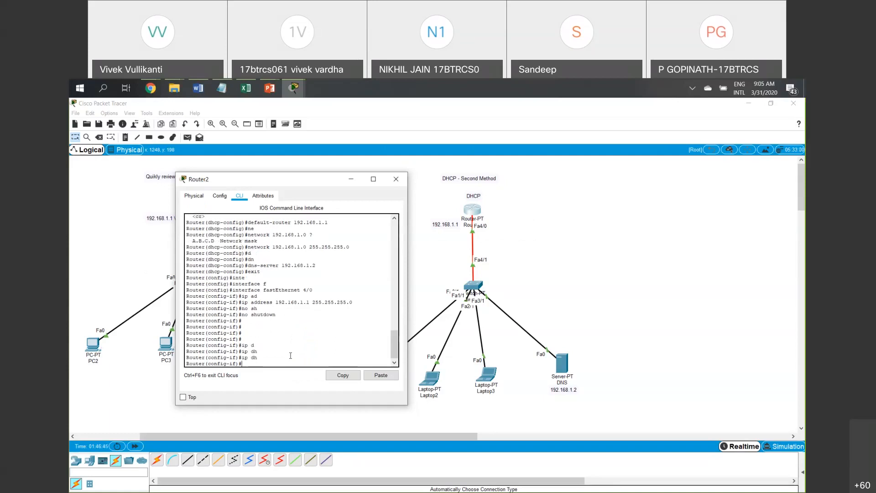
Exit interface configuration and exclude addresses 192.168.1.1 through 192.168.1.24 with ip dhcp excluded-address.
{"action": "type", "text": "exit"}
{"action": "key", "text": "Return"}
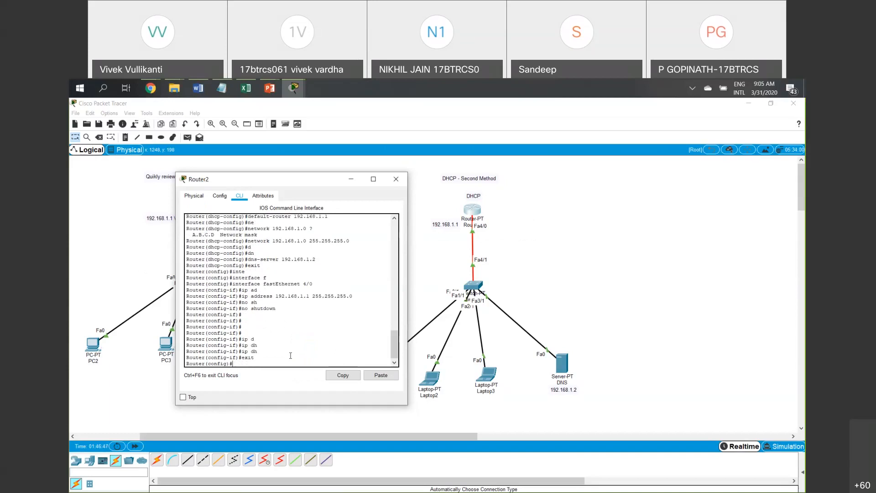
{"action": "type", "text": "ip d"}
{"action": "key", "text": "Tab"}
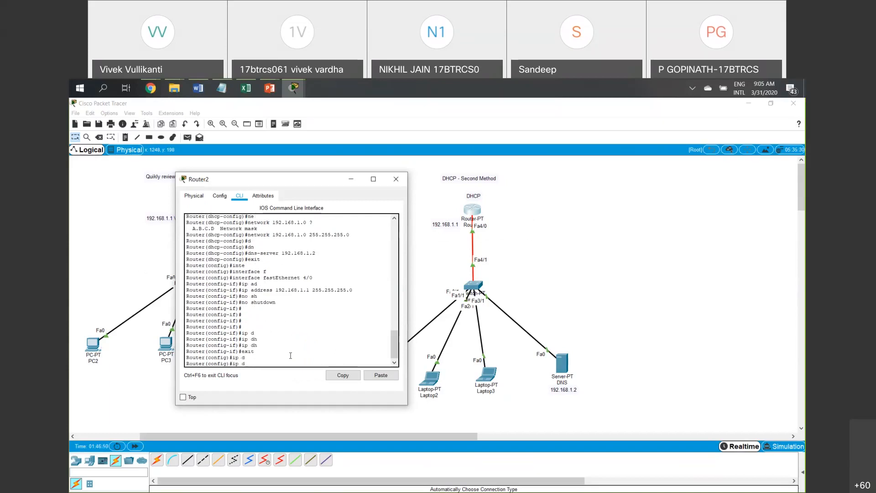
{"action": "type", "text": "h"}
{"action": "key", "text": "Tab"}
{"action": "type", "text": "e"}
{"action": "key", "text": "Tab"}
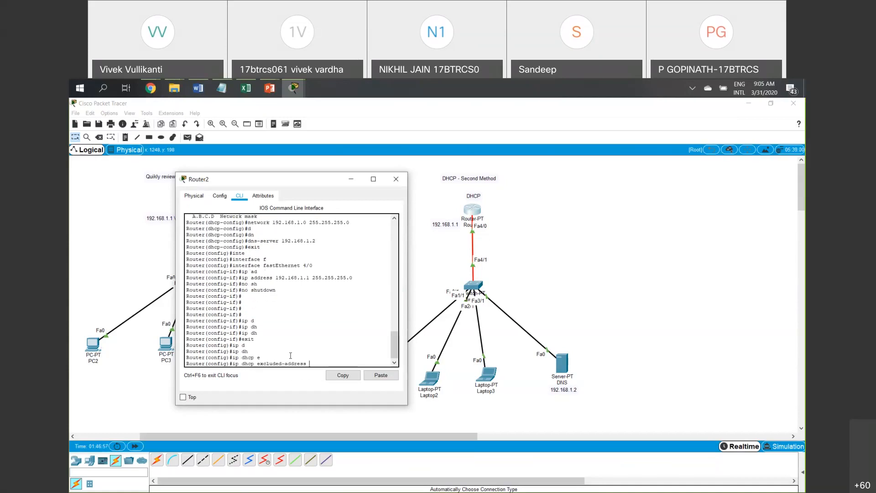
{"action": "type", "text": "192.168.1.1 192.168.1.24"}
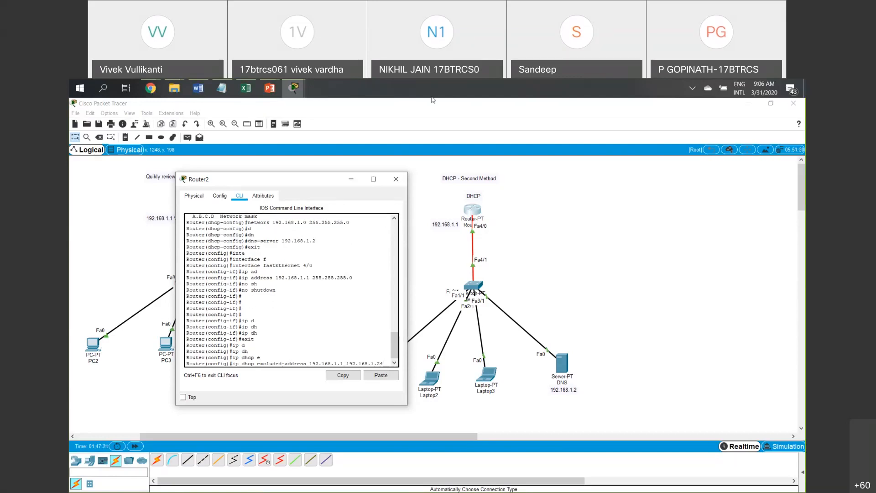
{"action": "key", "text": "Return"}
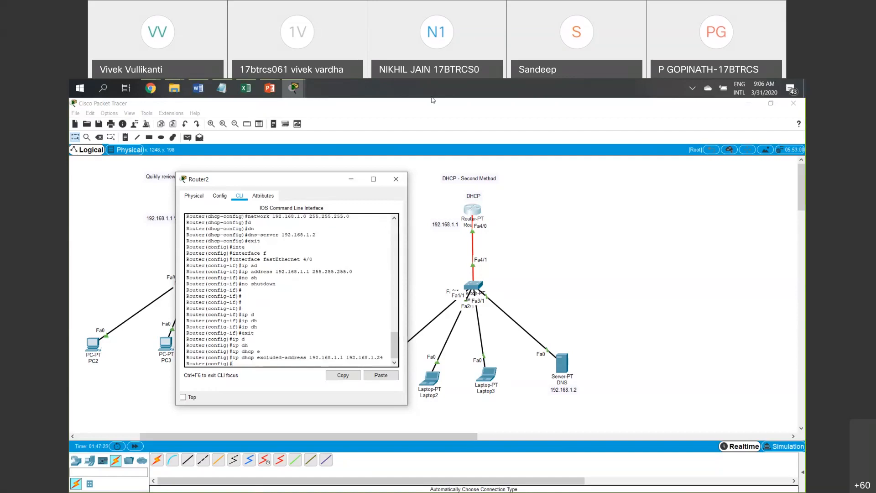
Give the second network's DNS server static IP 192.168.1.2, subnet mask 255.255.255.0 and default gateway 192.168.1.1.
{"action": "left_click", "coordinate": [395, 180]}
{"action": "left_click_drag", "start_coordinate": [410, 197], "coordinate": [404, 189]}
{"action": "left_click_drag", "start_coordinate": [559, 367], "coordinate": [560, 370]}
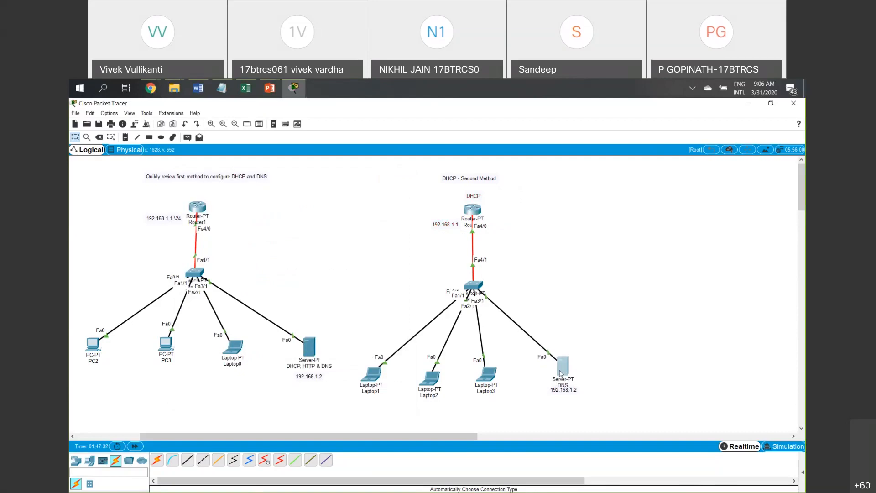
{"action": "left_click", "coordinate": [562, 371]}
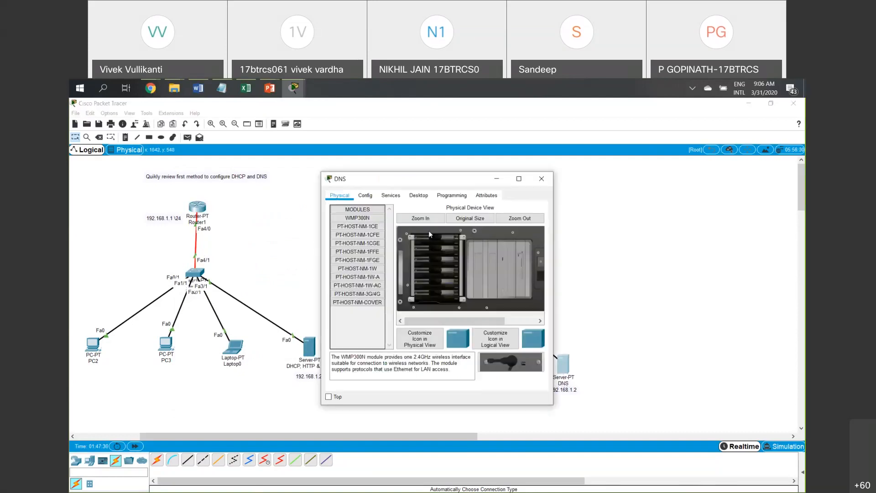
{"action": "left_click", "coordinate": [419, 195]}
{"action": "left_click", "coordinate": [361, 226]}
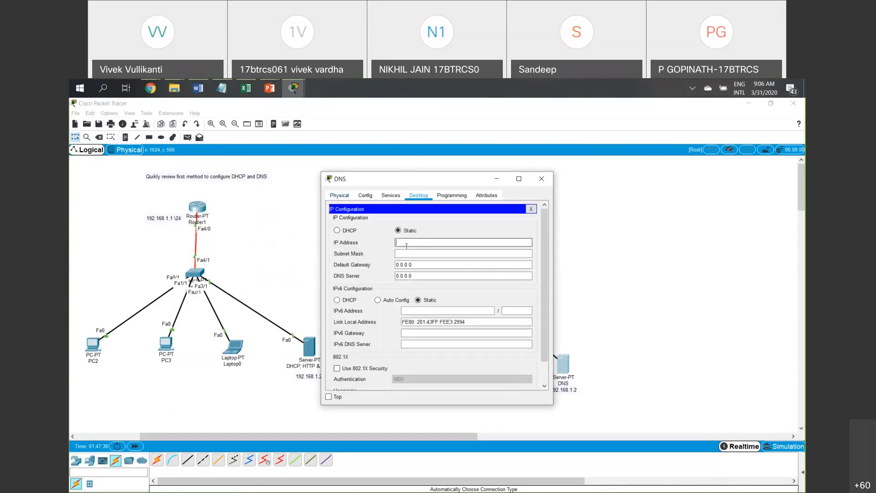
{"action": "type", "text": "192.168.1.2"}
{"action": "left_click", "coordinate": [440, 254]}
{"action": "left_click", "coordinate": [447, 266]}
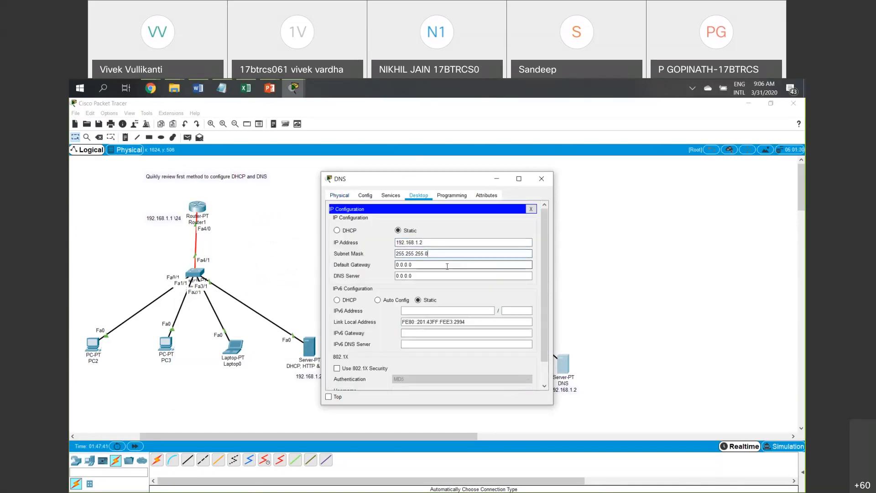
{"action": "left_click", "coordinate": [446, 266]}
{"action": "type", "text": "192.168.1.1"}
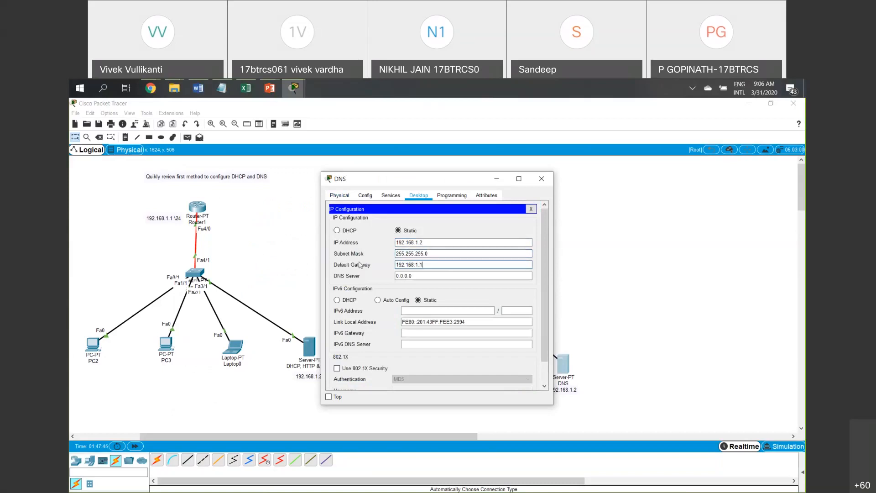
Set the DNS server address to 192.168.1.2 in the second network's DNS server and close its IP configuration.
{"action": "left_click", "coordinate": [431, 277]}
{"action": "type", "text": "192.168.1.2"}
{"action": "left_click", "coordinate": [533, 211]}
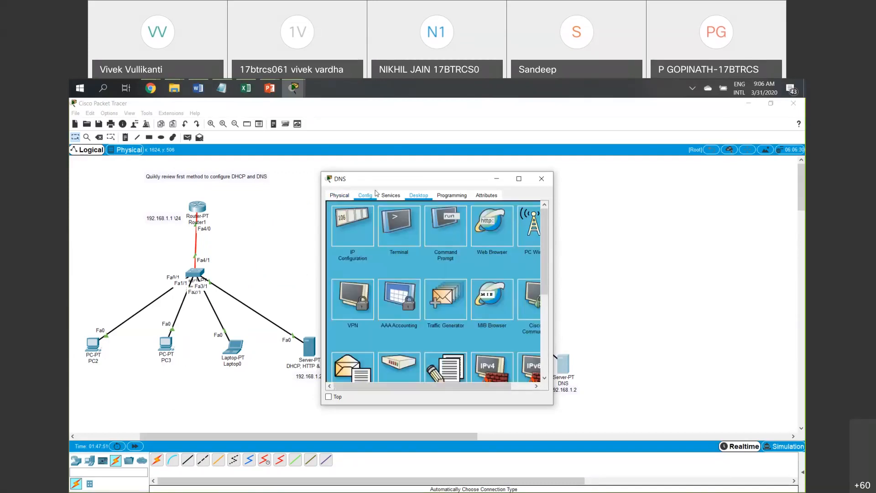
{"action": "left_click", "coordinate": [398, 199]}
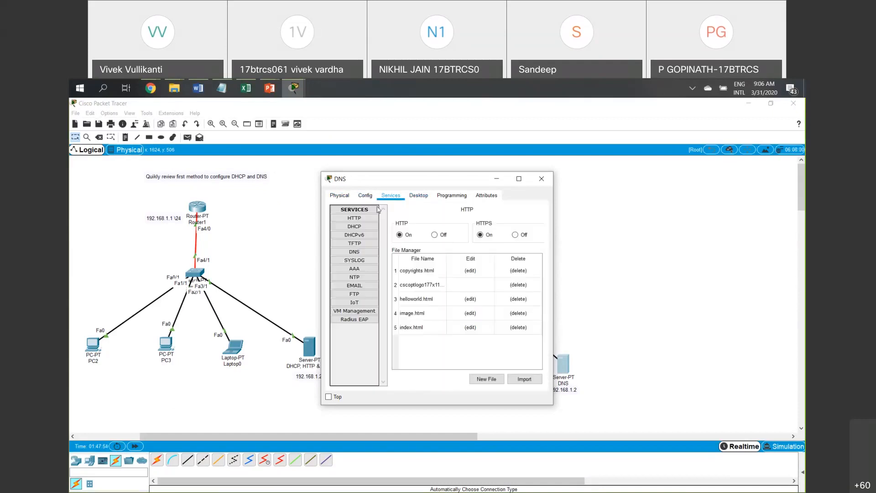
{"action": "left_click", "coordinate": [354, 251]}
{"action": "left_click", "coordinate": [430, 248]}
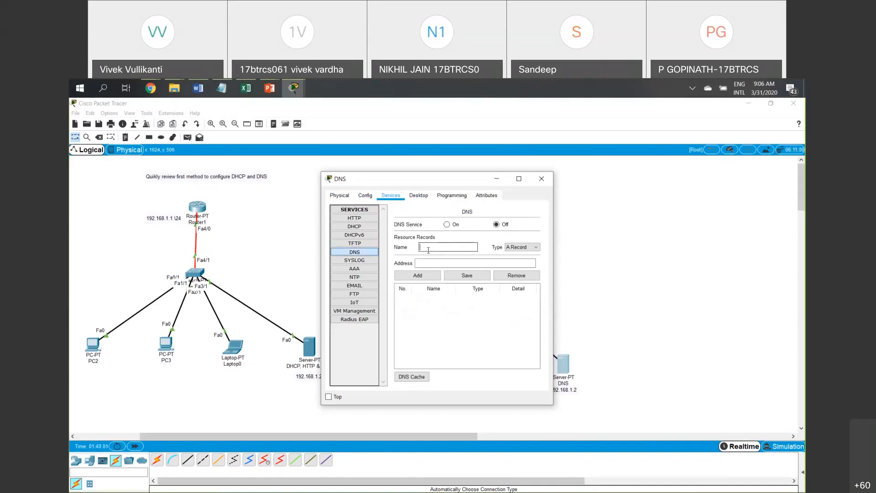
{"action": "type", "text": "www.vivek.com"}
{"action": "left_click", "coordinate": [453, 261]}
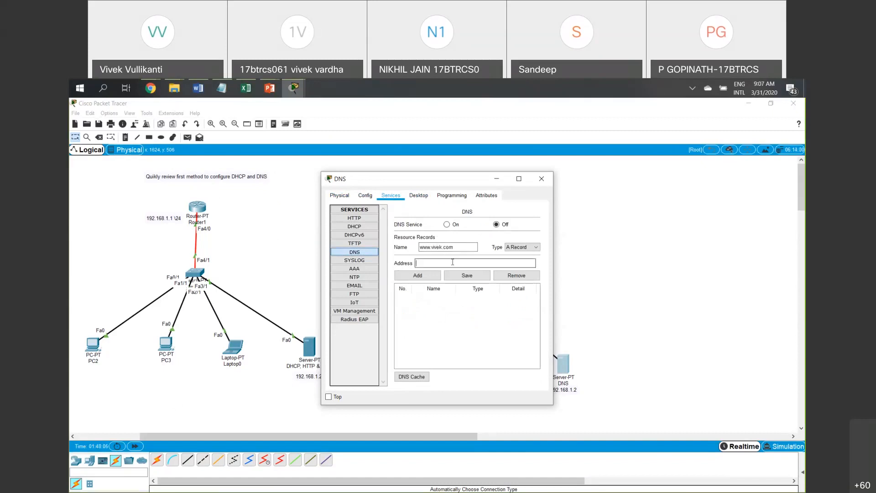
{"action": "type", "text": "192.168.1.2"}
{"action": "left_click", "coordinate": [447, 225]}
{"action": "left_click", "coordinate": [432, 277]}
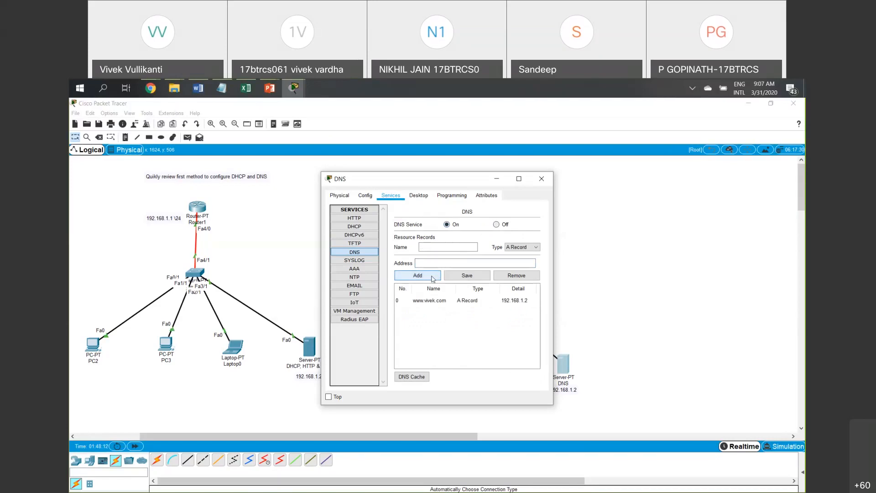
{"action": "left_click", "coordinate": [363, 219]}
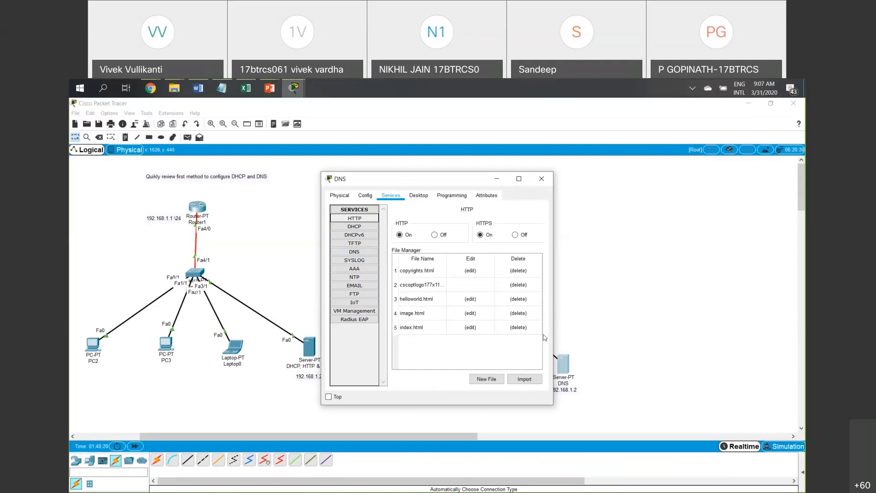
{"action": "left_click", "coordinate": [548, 181]}
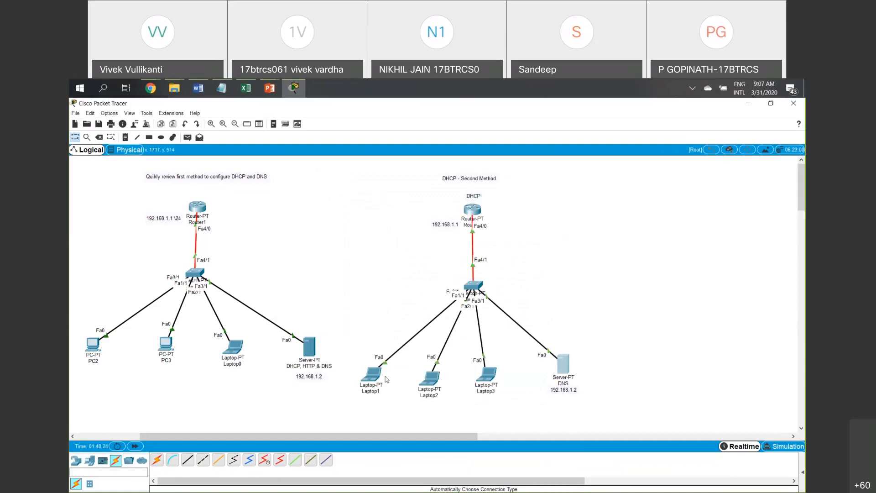
Switch Laptop1's IP configuration to DHCP so it requests its address from the router.
{"action": "left_click", "coordinate": [375, 377]}
{"action": "left_click", "coordinate": [390, 196]}
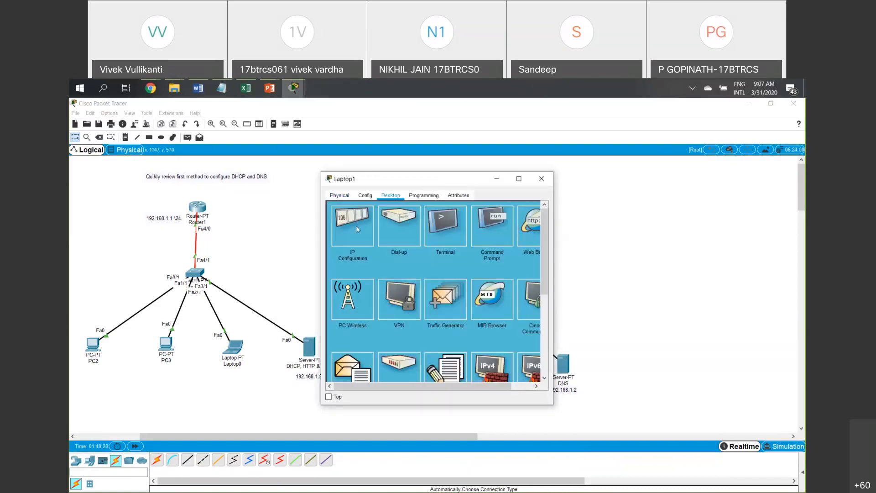
{"action": "left_click", "coordinate": [356, 225]}
{"action": "left_click", "coordinate": [353, 245]}
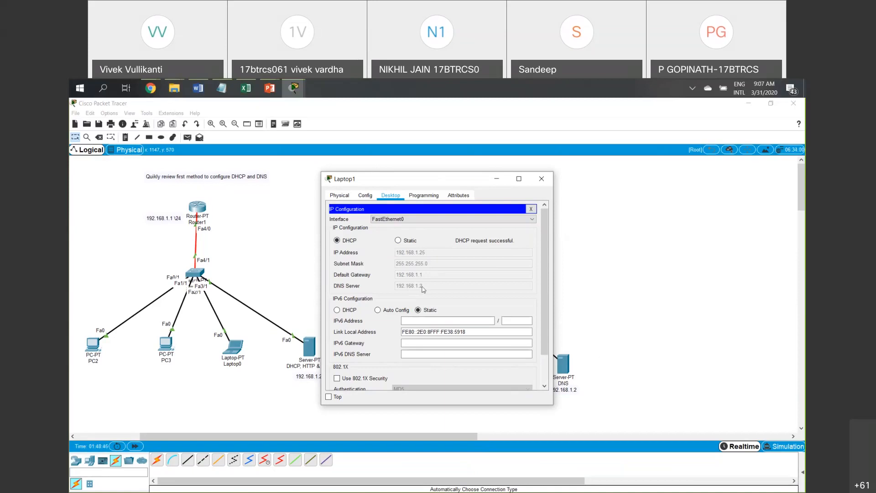
{"action": "left_click_drag", "start_coordinate": [591, 414], "coordinate": [452, 220]}
{"action": "left_click_drag", "start_coordinate": [417, 192], "coordinate": [531, 233]}
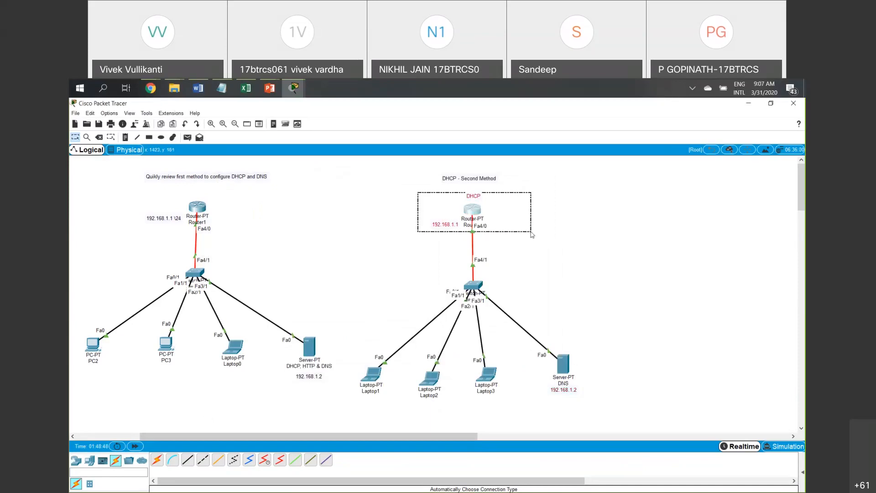
{"action": "left_click", "coordinate": [581, 258]}
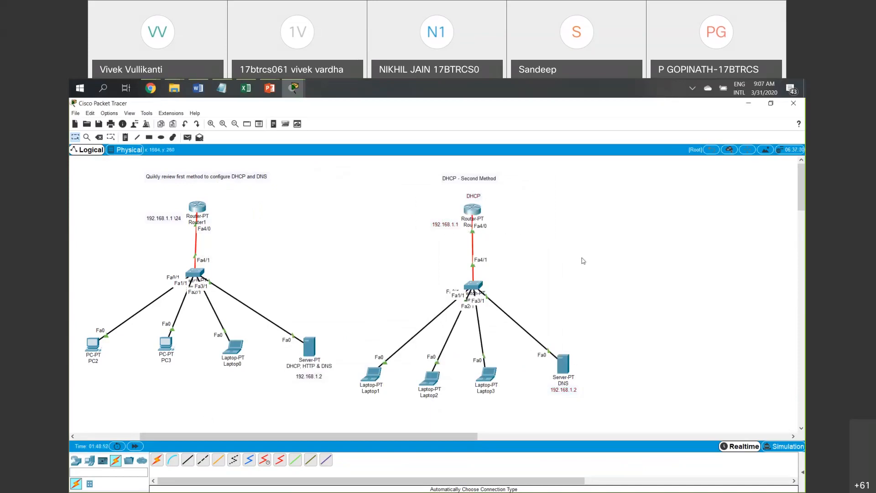
{"action": "left_click_drag", "start_coordinate": [582, 257], "coordinate": [389, 183]}
{"action": "left_click_drag", "start_coordinate": [539, 231], "coordinate": [395, 190]}
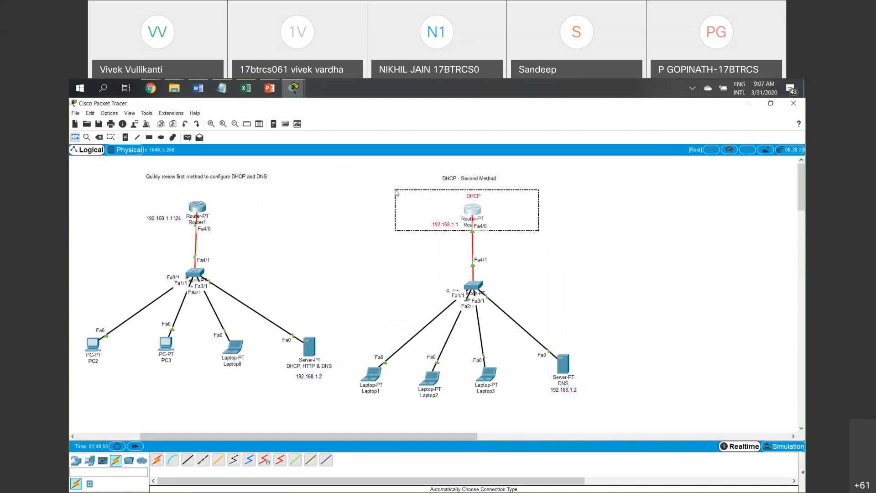
{"action": "left_click_drag", "start_coordinate": [147, 223], "coordinate": [98, 256]}
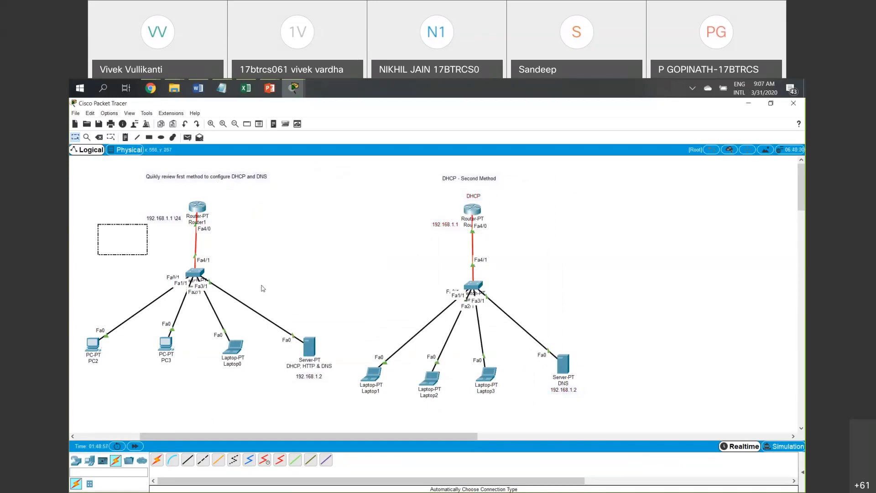
{"action": "left_click_drag", "start_coordinate": [400, 198], "coordinate": [555, 300]}
{"action": "left_click", "coordinate": [584, 275]}
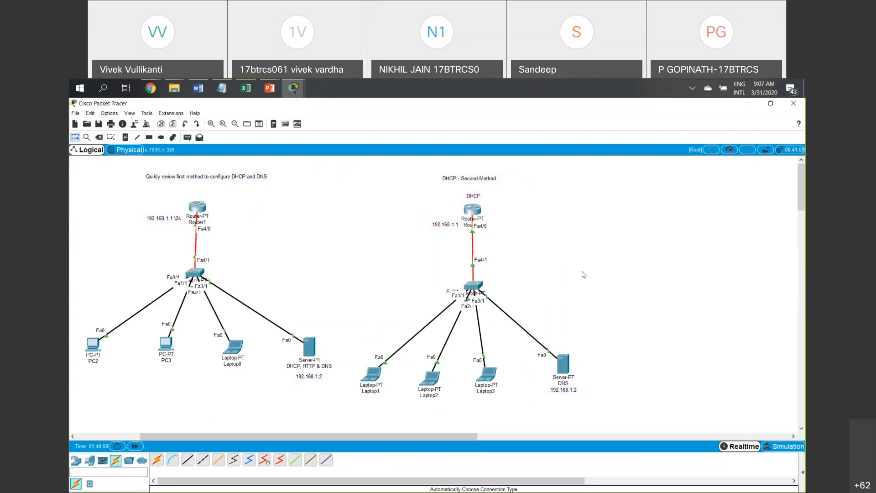
{"action": "left_click_drag", "start_coordinate": [587, 250], "coordinate": [404, 194]}
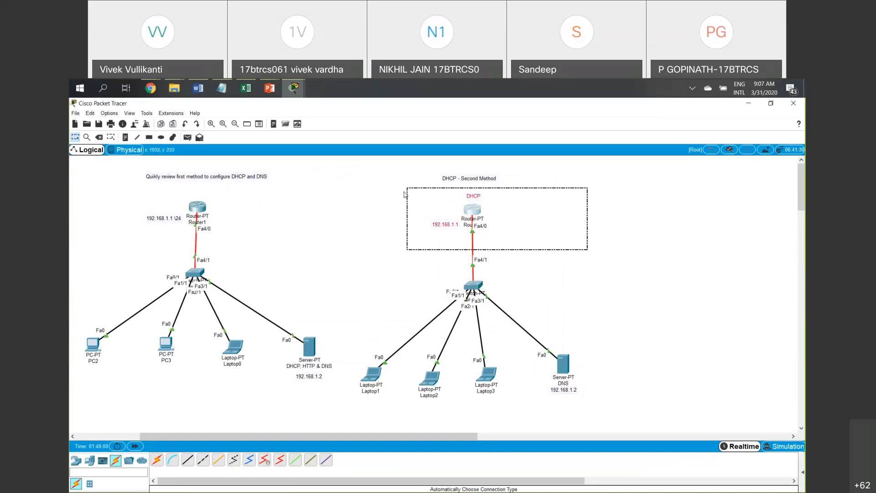
Close Laptop1's window and switch Laptop2's IP configuration to DHCP.
{"action": "left_click", "coordinate": [371, 375]}
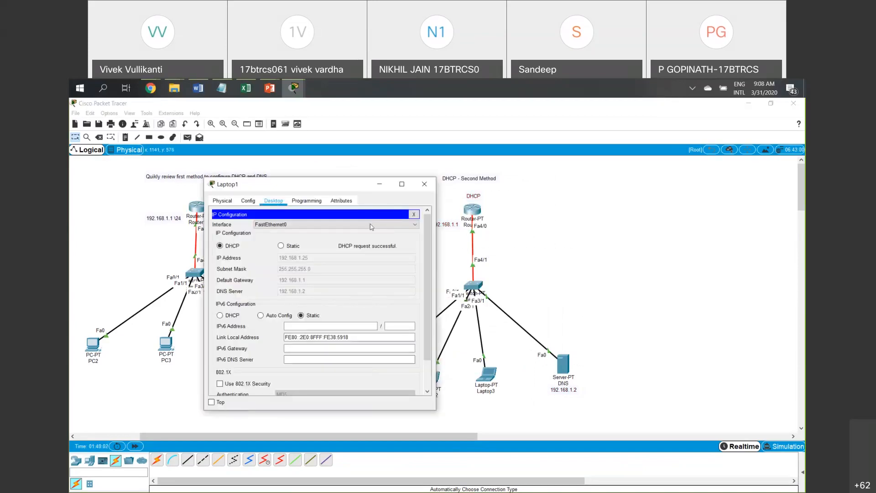
{"action": "left_click", "coordinate": [425, 184]}
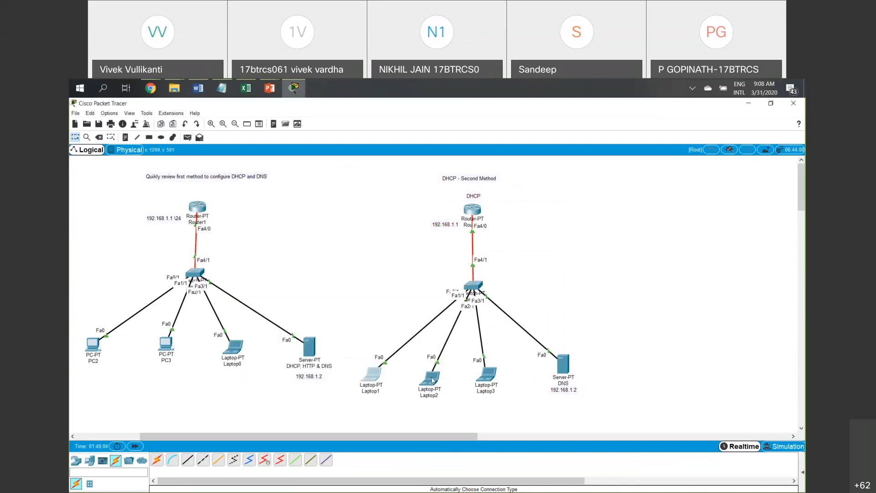
{"action": "left_click", "coordinate": [432, 380]}
{"action": "left_click", "coordinate": [390, 195]}
{"action": "left_click", "coordinate": [348, 215]}
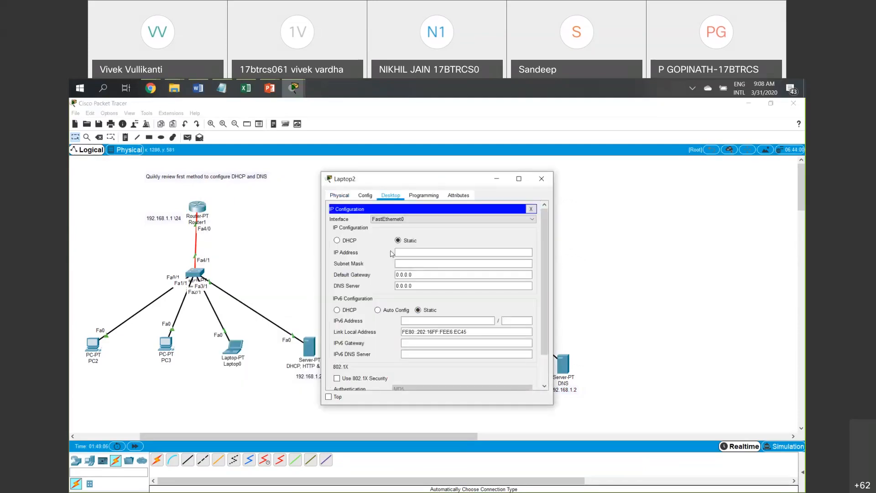
{"action": "left_click", "coordinate": [351, 242]}
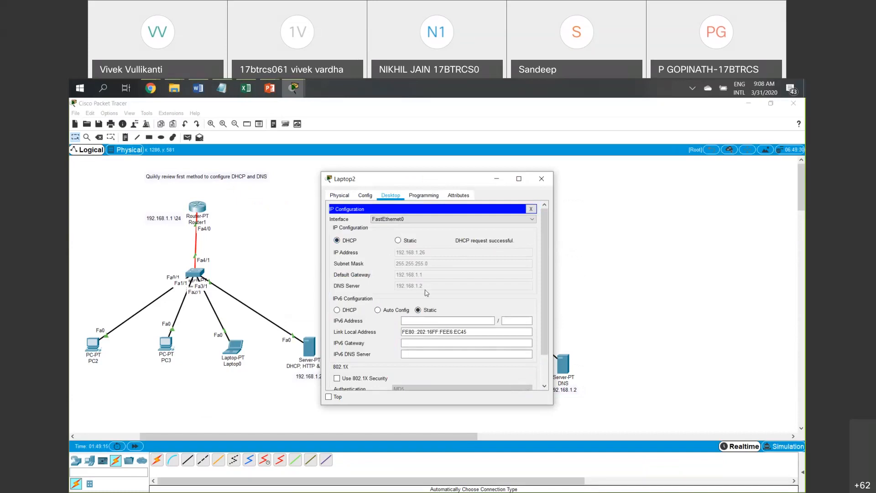
{"action": "left_click", "coordinate": [542, 178]}
Switch Laptop3's IP configuration to DHCP and close its window.
{"action": "left_click", "coordinate": [491, 381]}
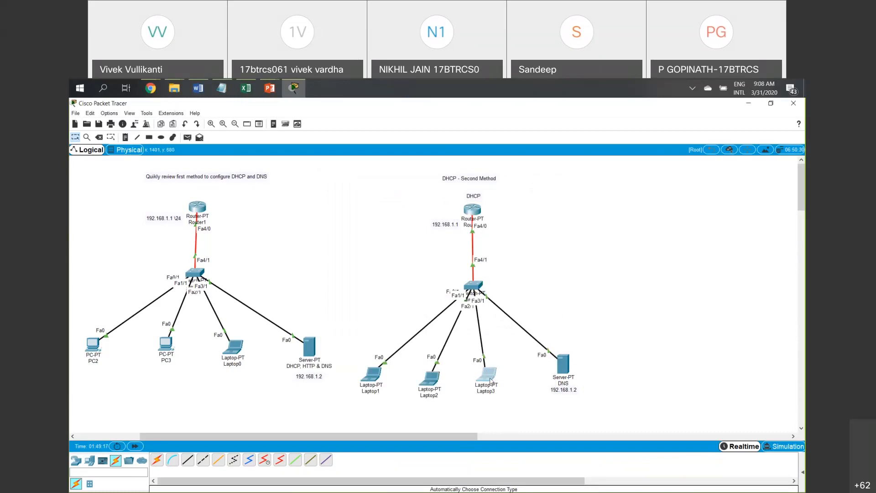
{"action": "left_click", "coordinate": [391, 195]}
{"action": "left_click", "coordinate": [350, 222]}
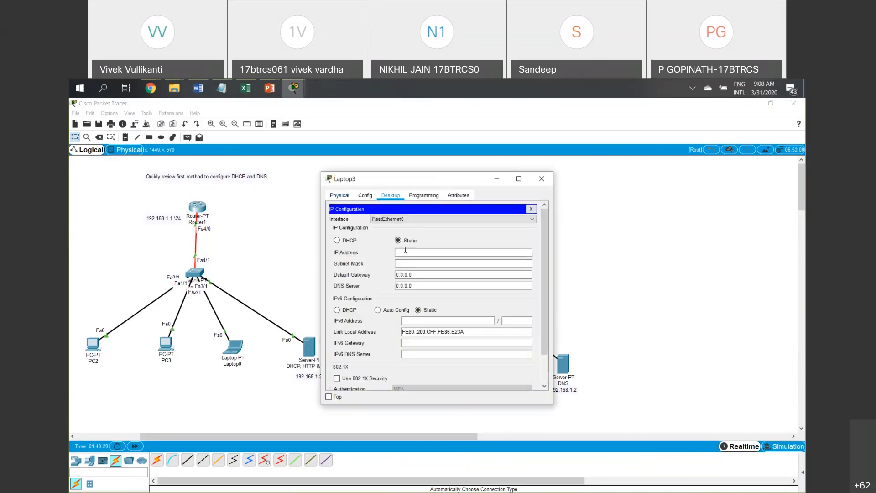
{"action": "left_click", "coordinate": [351, 244]}
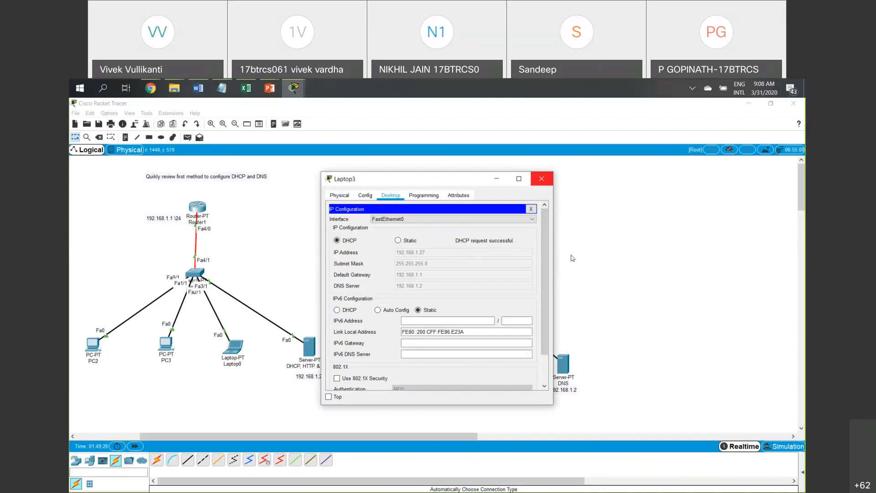
{"action": "left_click", "coordinate": [542, 179]}
{"action": "left_click_drag", "start_coordinate": [520, 397], "coordinate": [352, 357]}
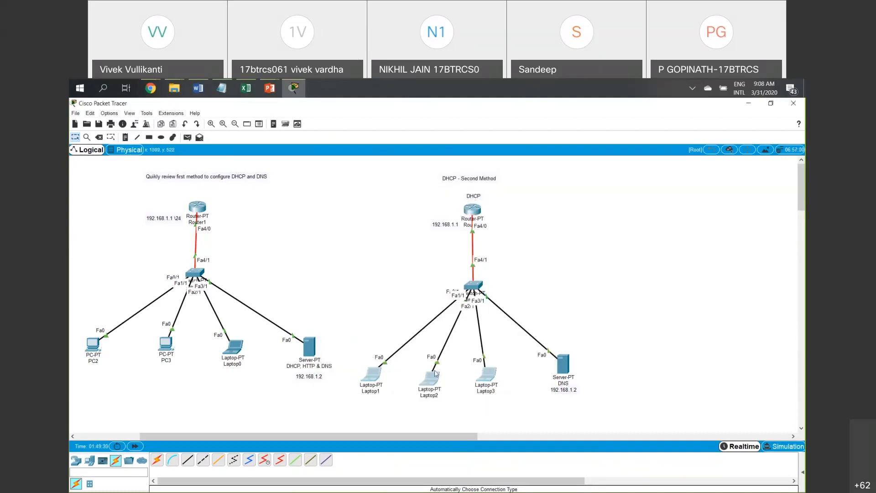
{"action": "left_click_drag", "start_coordinate": [539, 403], "coordinate": [602, 344]}
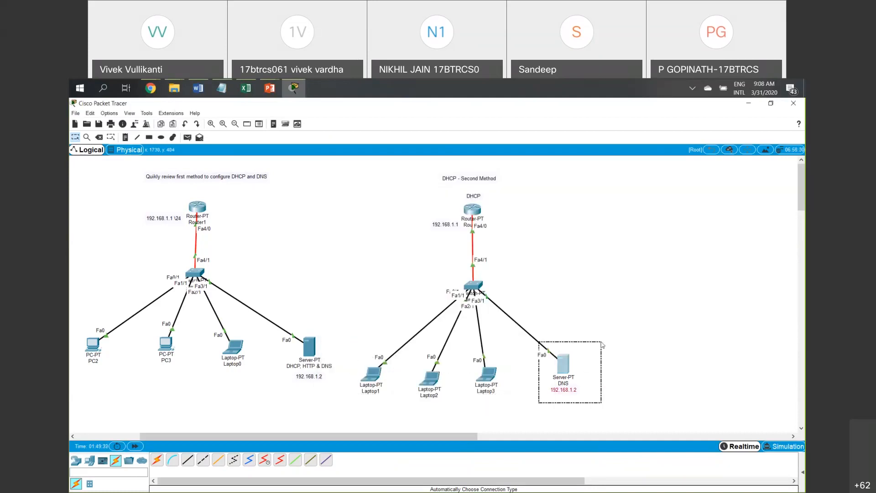
{"action": "left_click_drag", "start_coordinate": [547, 230], "coordinate": [412, 190]}
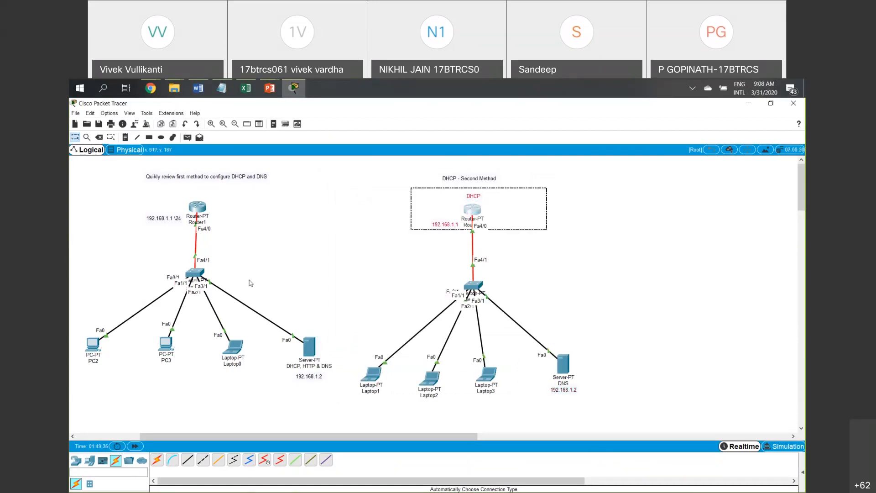
{"action": "left_click_drag", "start_coordinate": [259, 391], "coordinate": [69, 326]}
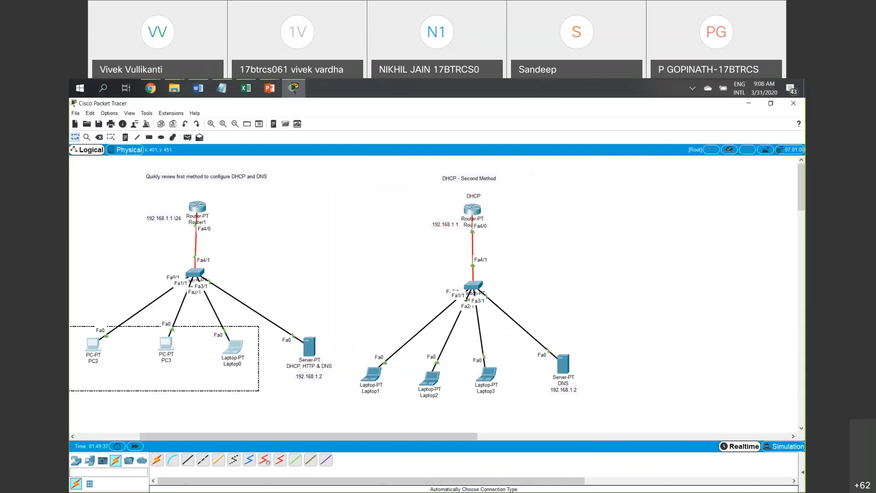
{"action": "left_click_drag", "start_coordinate": [330, 397], "coordinate": [289, 315]}
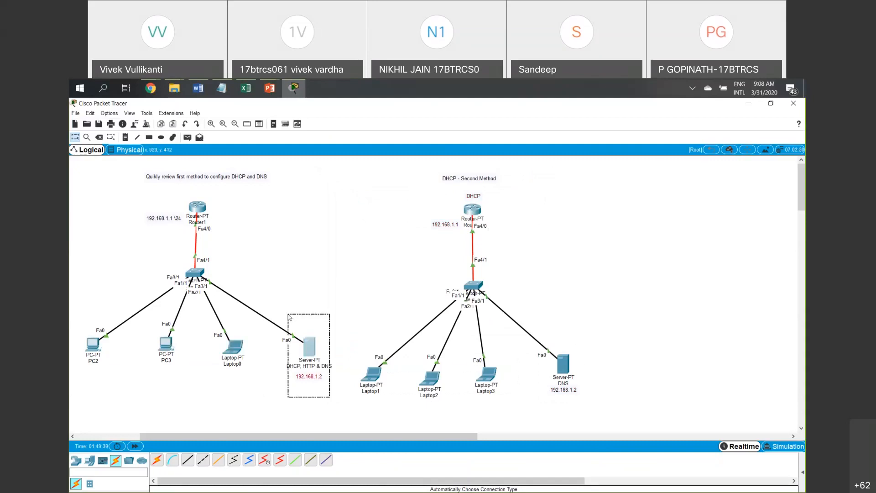
{"action": "left_click", "coordinate": [183, 218]}
{"action": "left_click_drag", "start_coordinate": [249, 235], "coordinate": [129, 193]}
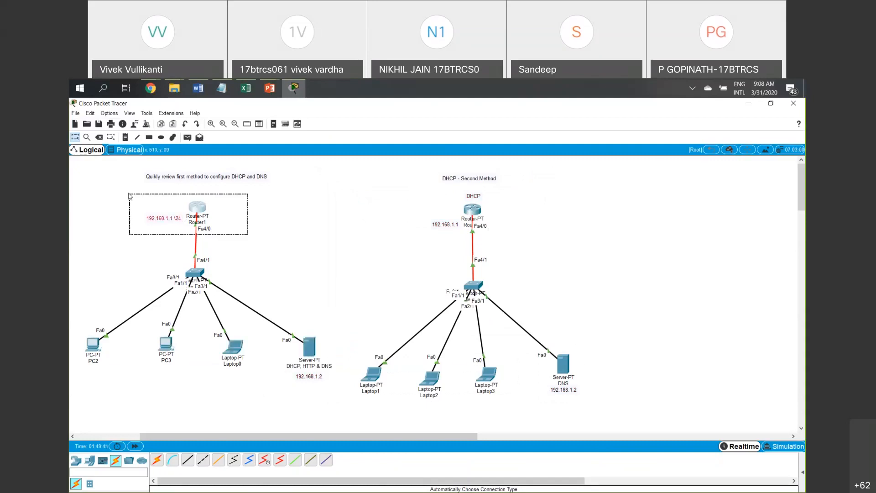
{"action": "left_click_drag", "start_coordinate": [343, 395], "coordinate": [280, 316]}
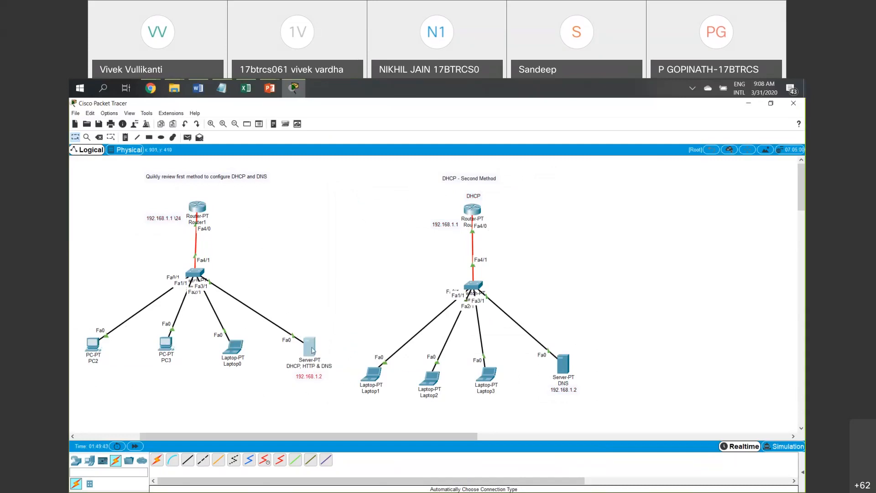
{"action": "left_click", "coordinate": [358, 410]}
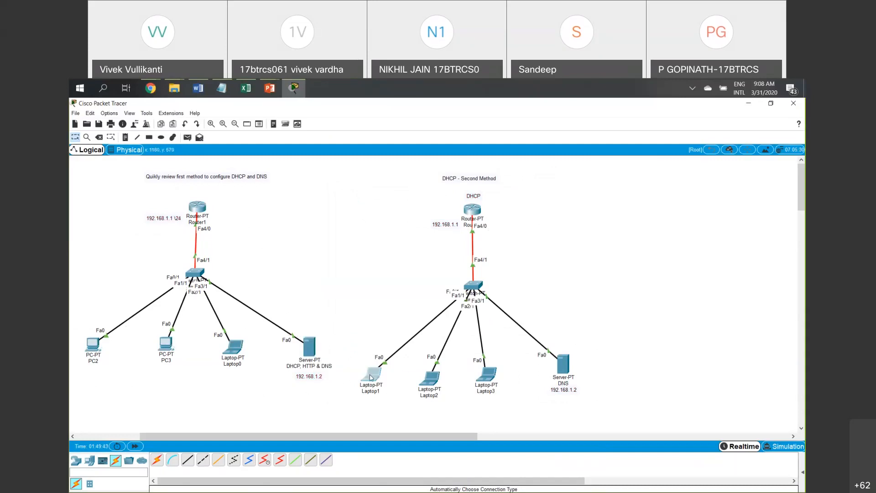
{"action": "left_click", "coordinate": [370, 378]}
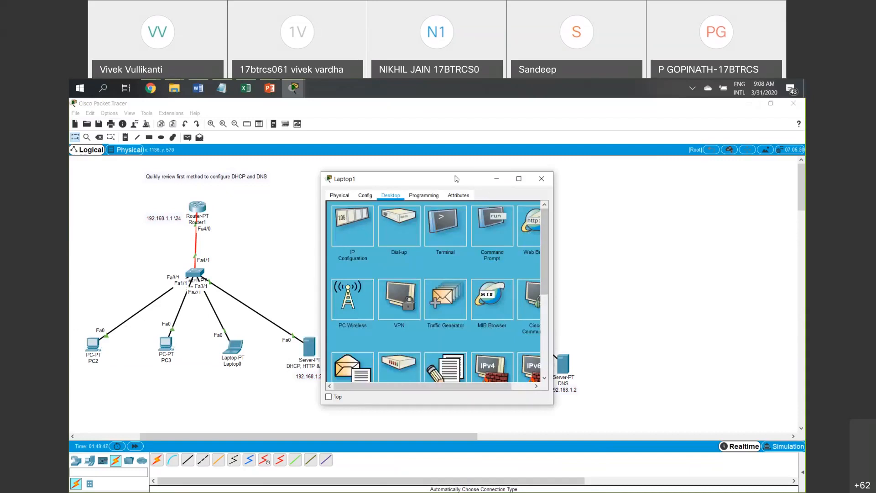
{"action": "left_click_drag", "start_coordinate": [456, 179], "coordinate": [345, 179]}
{"action": "left_click", "coordinate": [418, 226]}
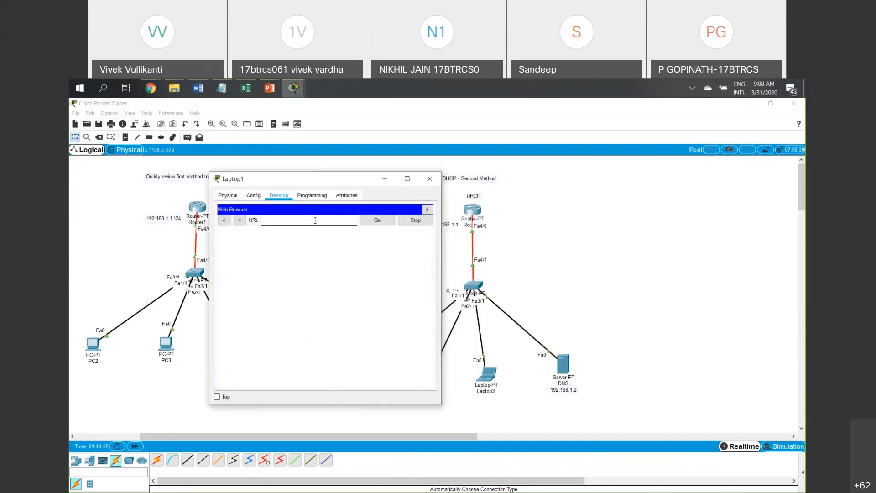
{"action": "type", "text": "www.vivek.com"}
{"action": "key", "text": "Return"}
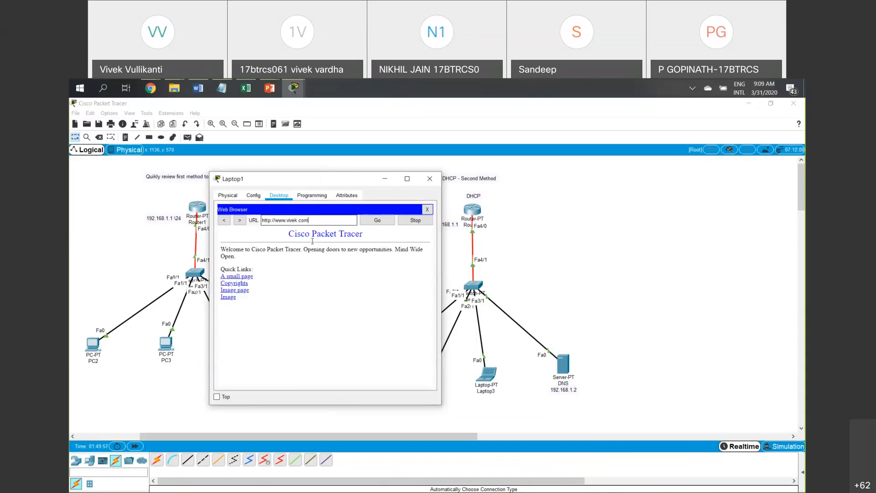
{"action": "left_click_drag", "start_coordinate": [601, 410], "coordinate": [545, 327]}
{"action": "left_click", "coordinate": [374, 377]}
{"action": "left_click", "coordinate": [430, 179]}
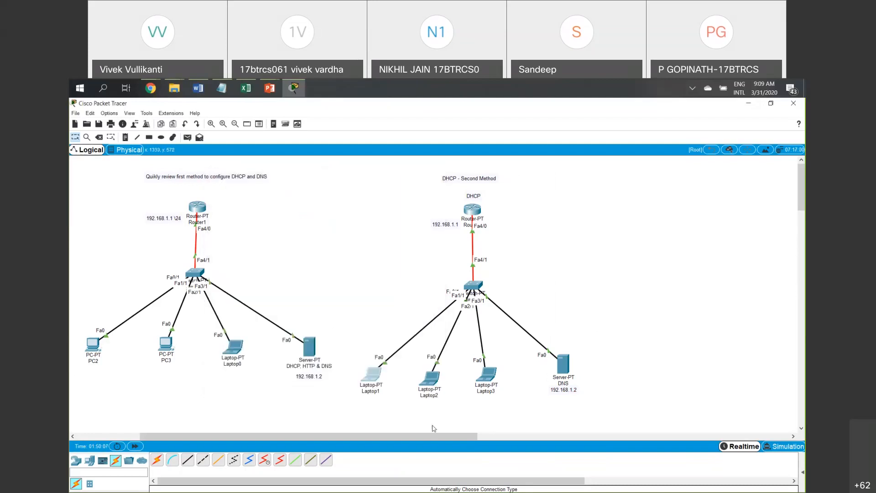
Test access to the server from Laptop2 by loading 192.168.1.2 in its web browser, and close the laptop's window.
{"action": "left_click", "coordinate": [433, 383]}
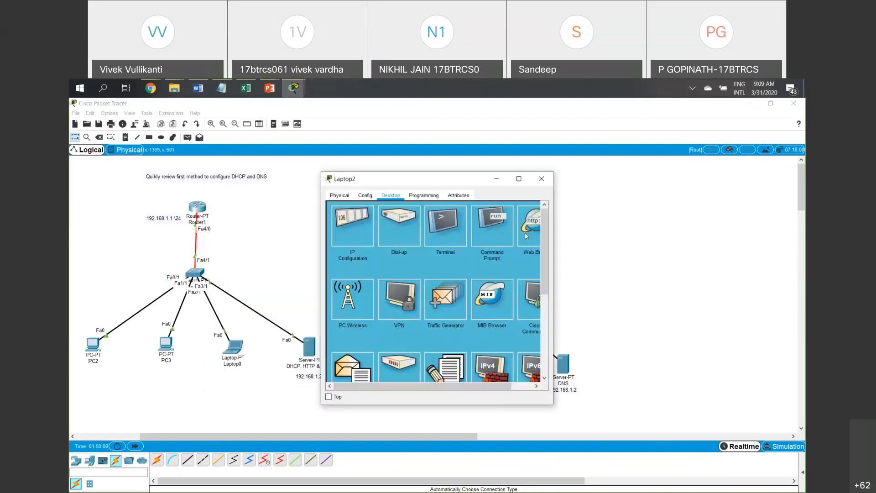
{"action": "left_click", "coordinate": [527, 236]}
{"action": "left_click_drag", "start_coordinate": [444, 179], "coordinate": [285, 176]}
{"action": "left_click", "coordinate": [254, 216]}
{"action": "type", "text": "192.168.1.2"}
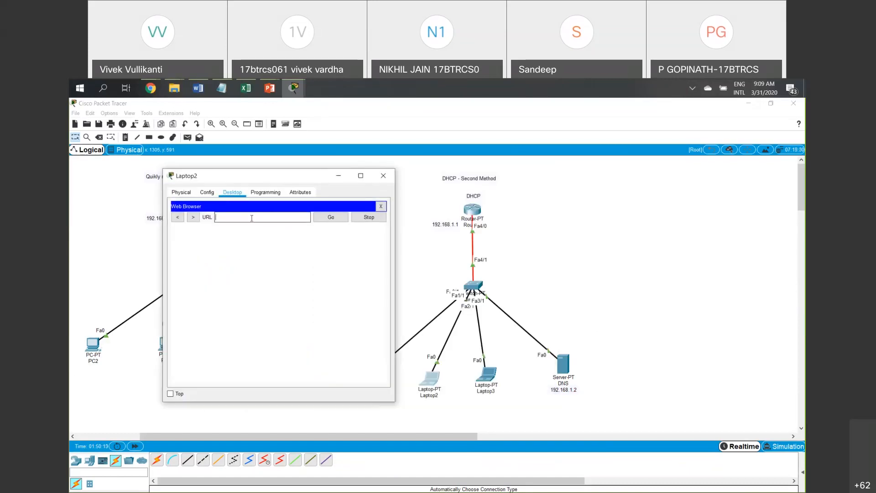
{"action": "key", "text": "Return"}
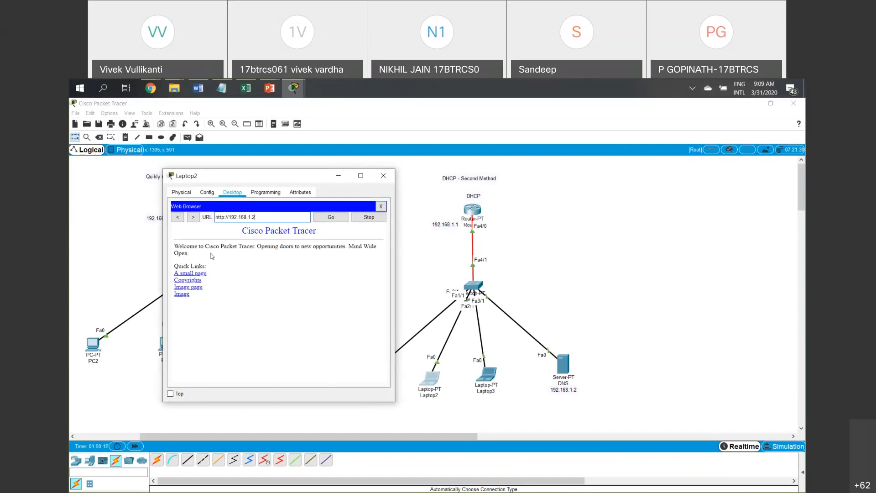
{"action": "left_click", "coordinate": [383, 176]}
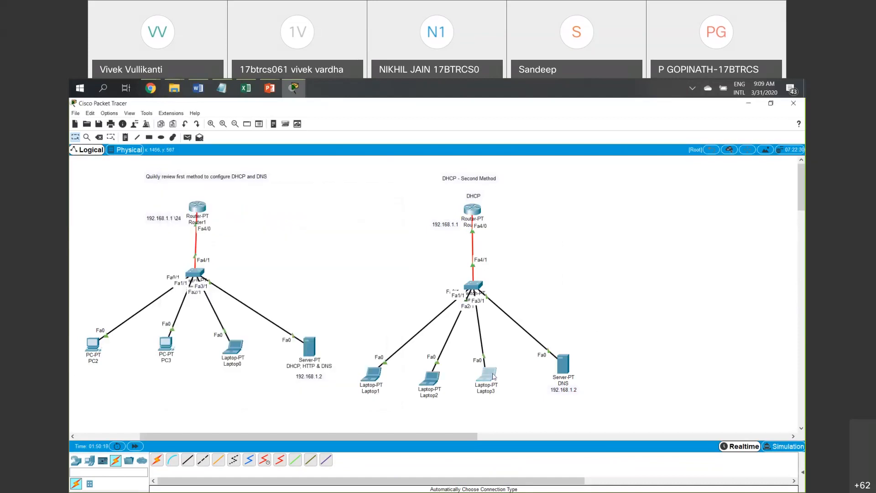
Load 192.168.1.2 in Laptop3's web browser to test access to the server, and close its window.
{"action": "left_click", "coordinate": [492, 226]}
{"action": "type", "text": "192.168.1.2"}
{"action": "key", "text": "Return"}
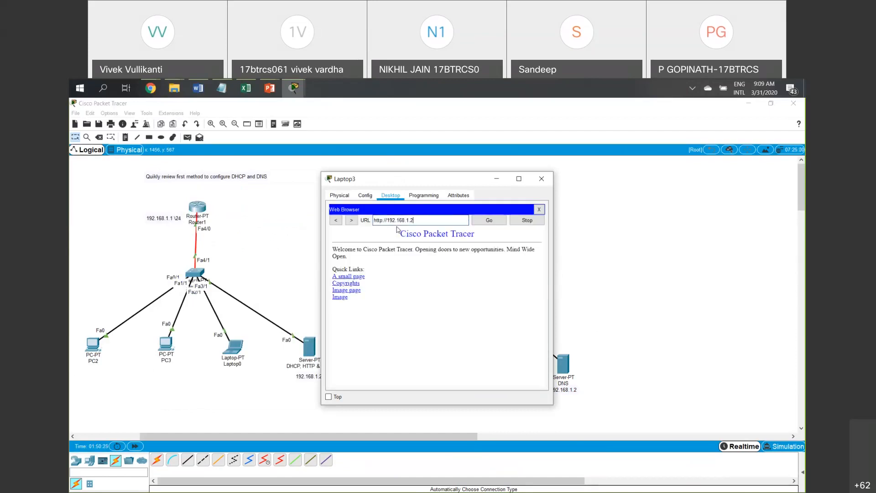
{"action": "left_click", "coordinate": [542, 179]}
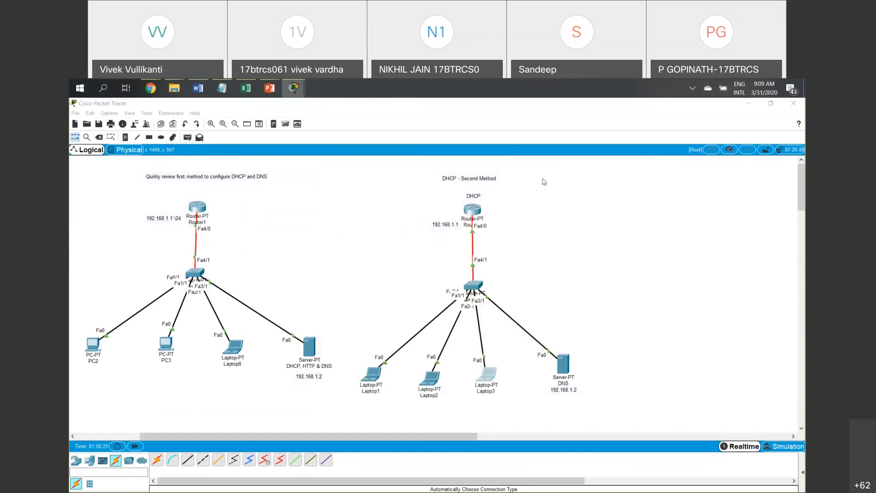
Select both network topologies together with all their devices and labels.
{"action": "left_click_drag", "start_coordinate": [610, 412], "coordinate": [77, 165]}
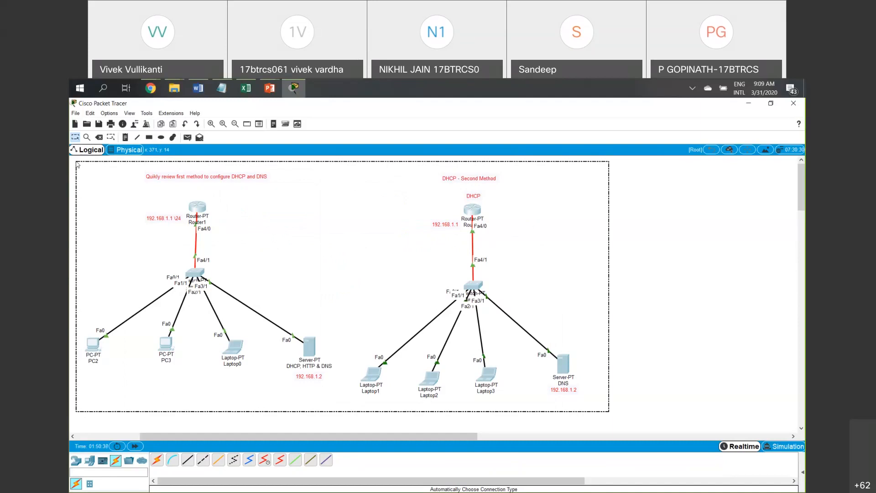
{"action": "left_click_drag", "start_coordinate": [77, 166], "coordinate": [77, 165]}
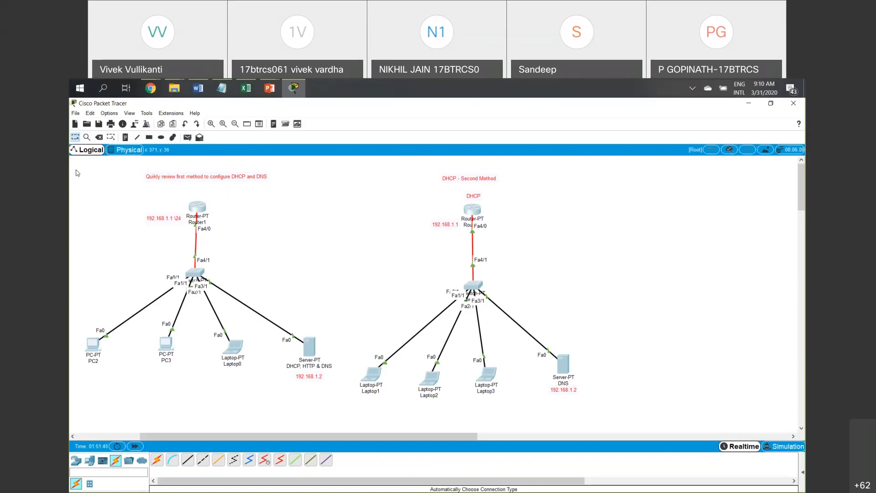
Switch to the Dynamic Host Configuration Protocol and DNS presentation in PowerPoint and start the slide show from the current slide.
{"action": "left_click", "coordinate": [268, 88]}
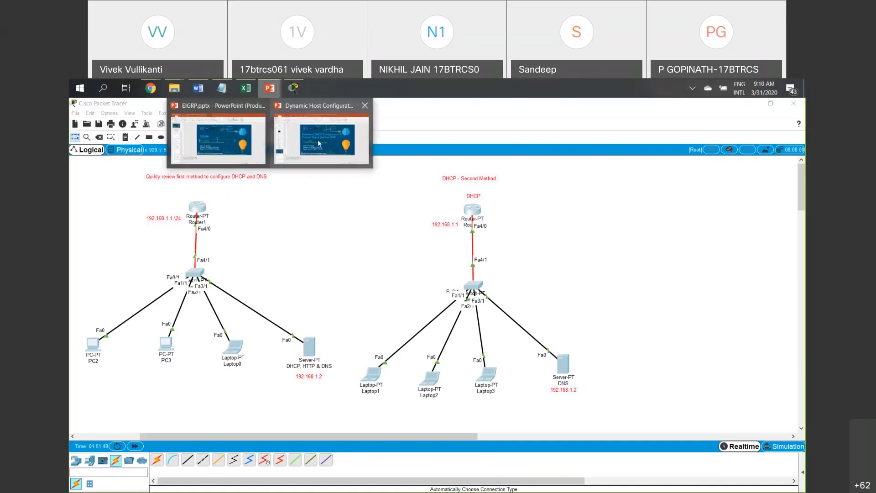
{"action": "left_click", "coordinate": [318, 139]}
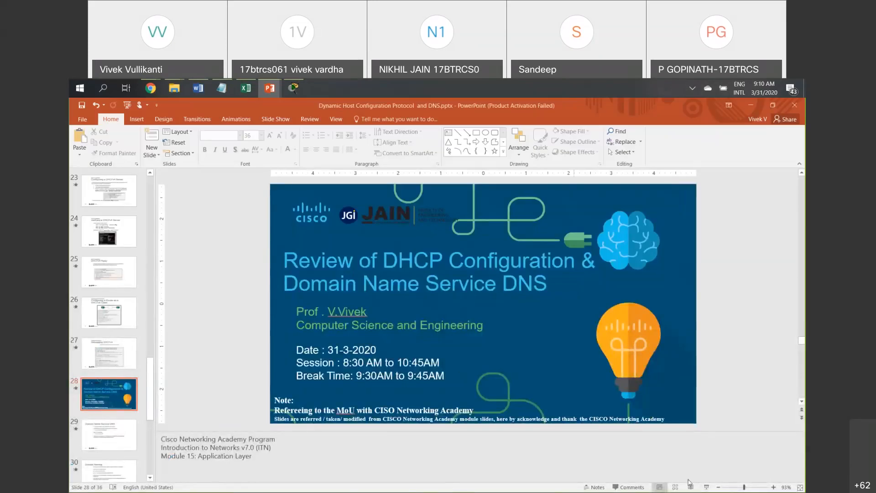
{"action": "left_click", "coordinate": [707, 487]}
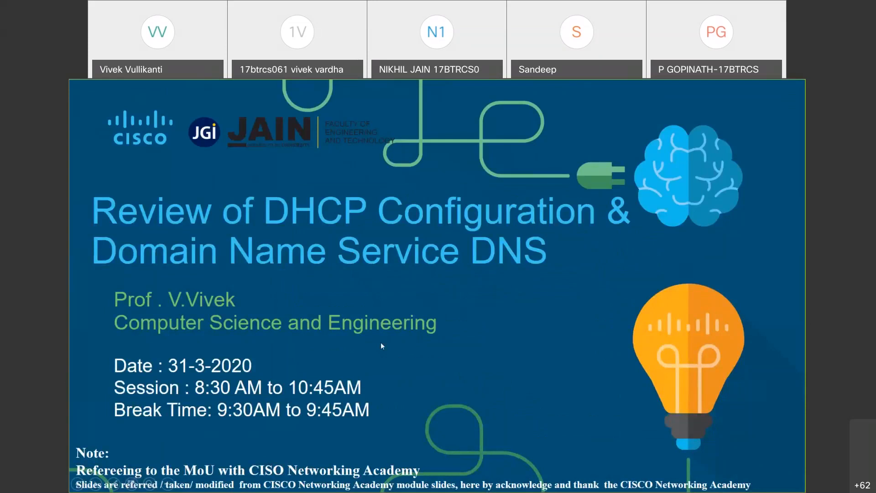
Advance the slide show to the Domain Name Service DNS slide and reveal its first bullet about IP addresses.
{"action": "left_click", "coordinate": [378, 351]}
{"action": "key", "text": "Left"}
{"action": "key", "text": "Left"}
{"action": "left_click", "coordinate": [421, 216]}
{"action": "left_click", "coordinate": [422, 226]}
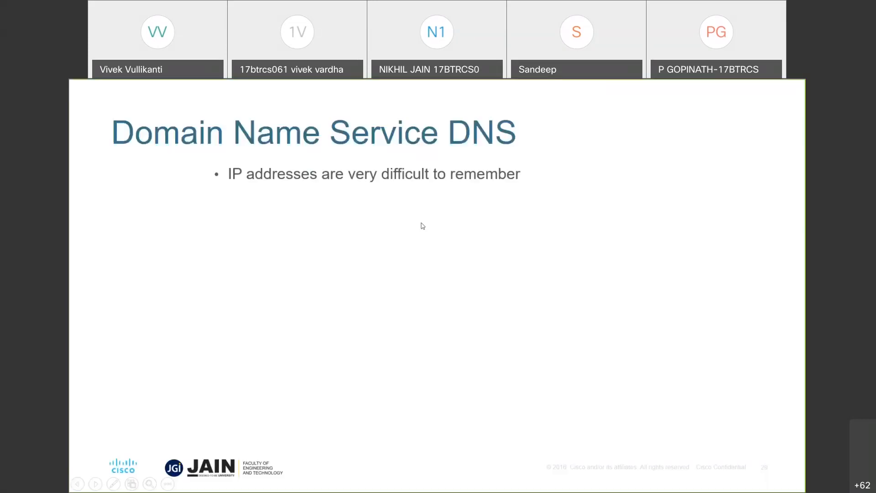